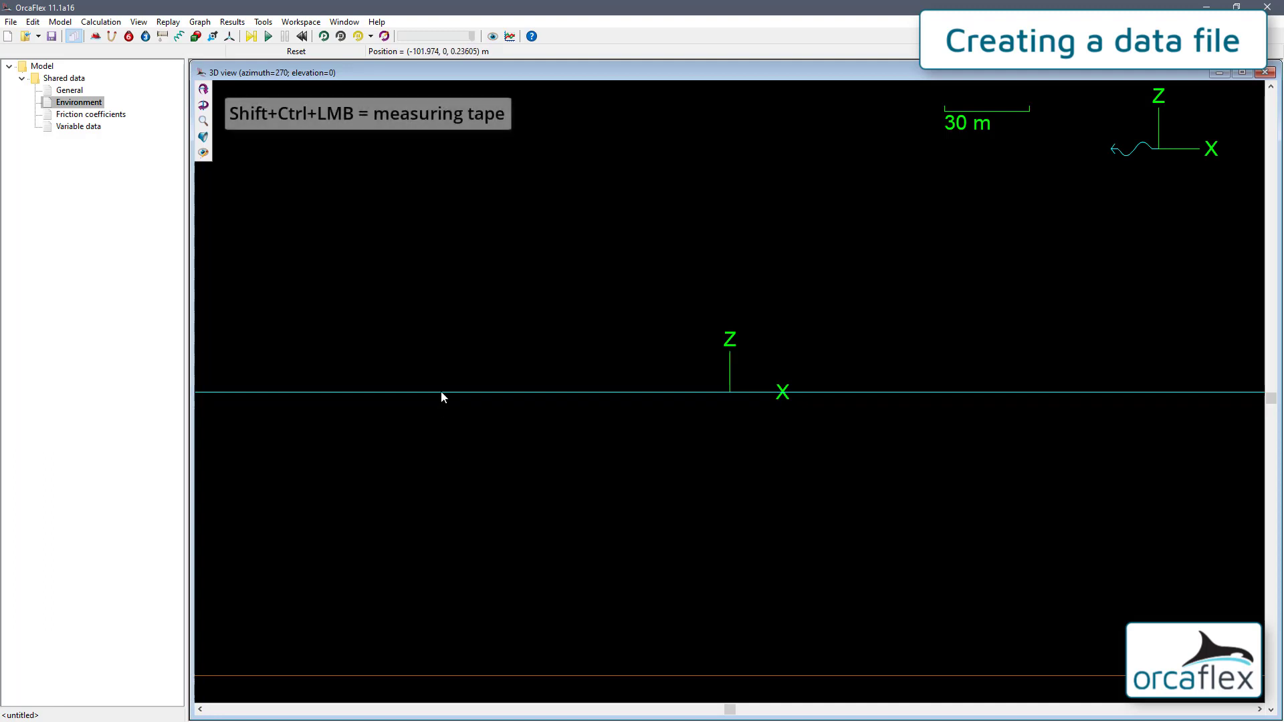
- Measure the vertical distance from sea surface to seabed and review the seabed and wave settings in the environment data
ctrl+shift+drag(440, 392, 444, 676)
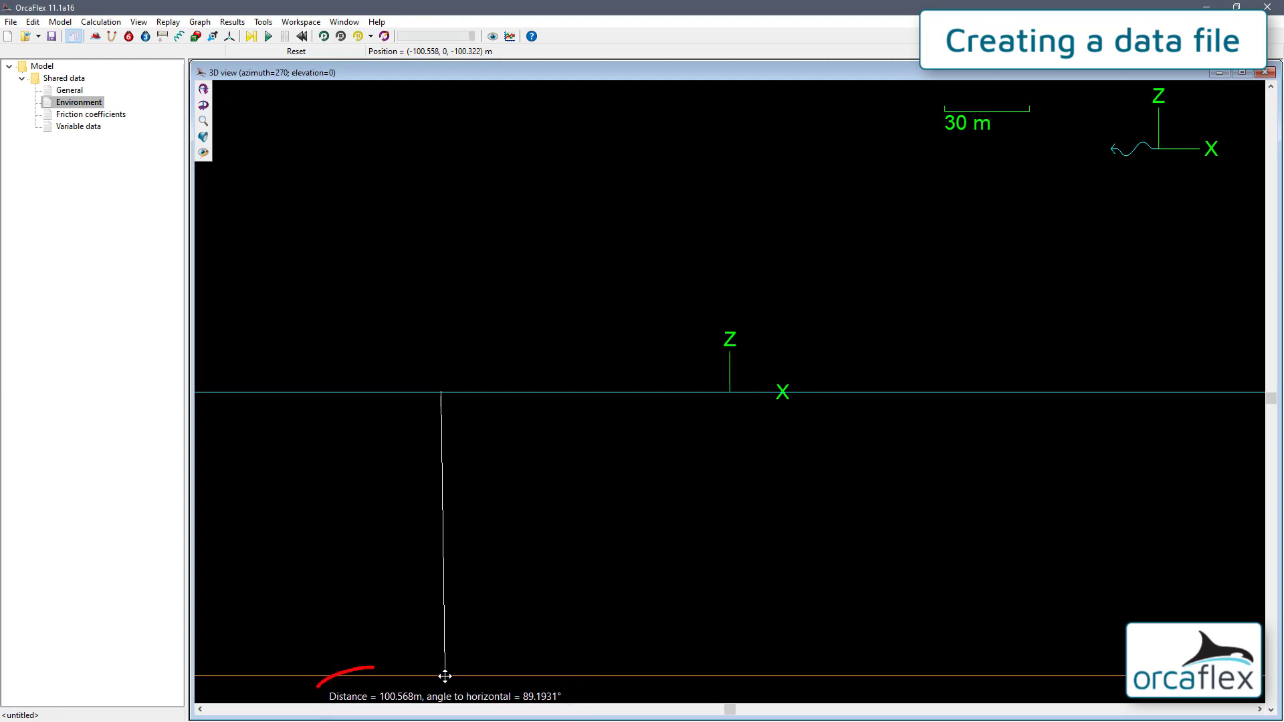
ctrl+shift+drag(445, 676, 444, 676)
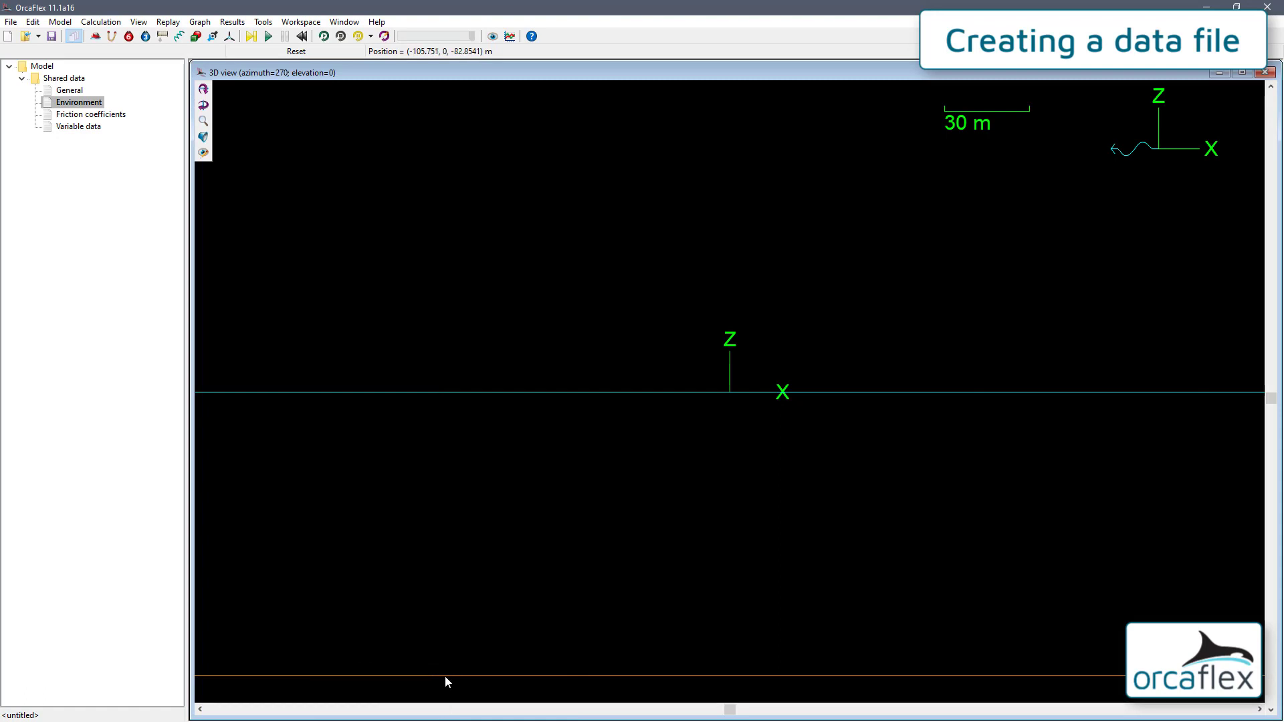
double_click(95, 103)
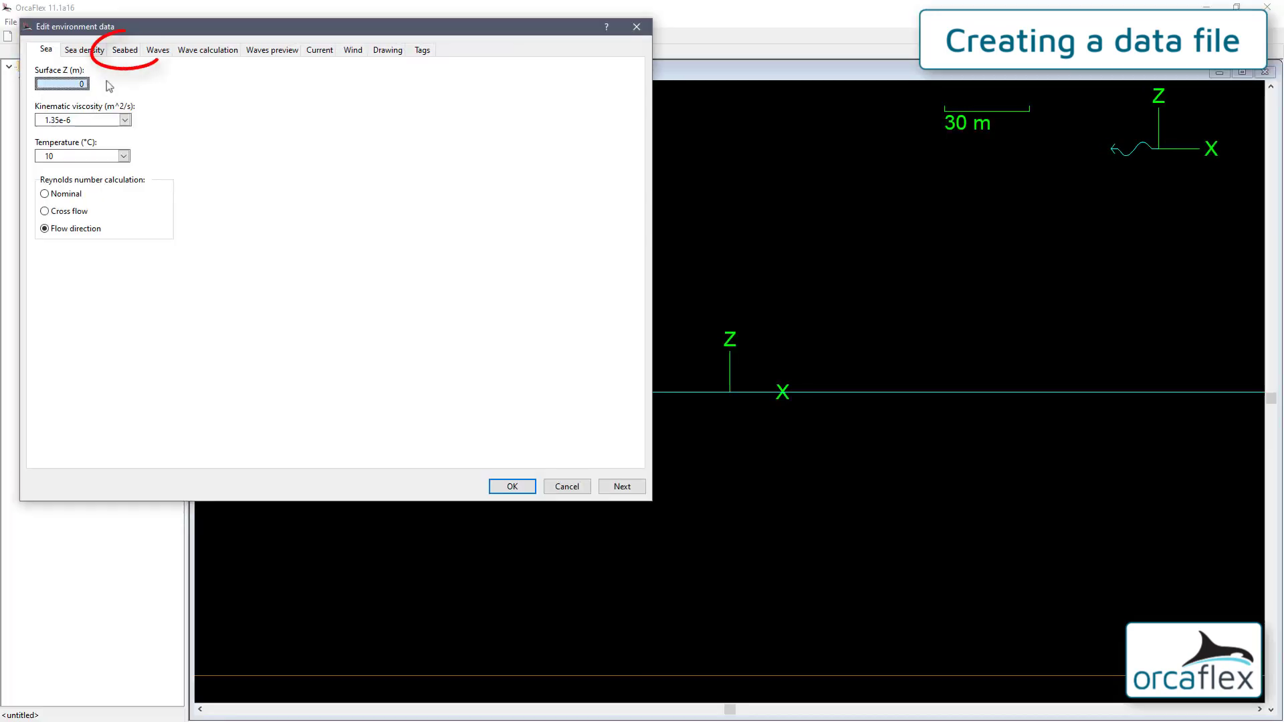
click(127, 51)
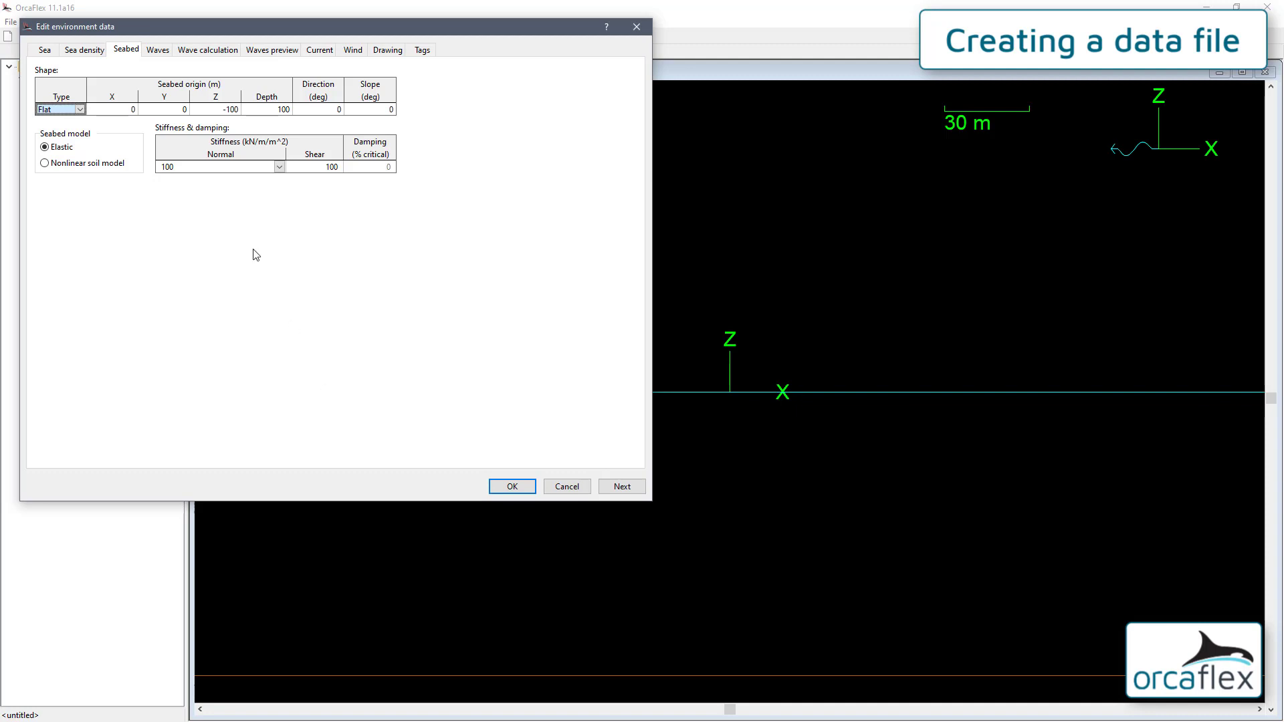
click(157, 50)
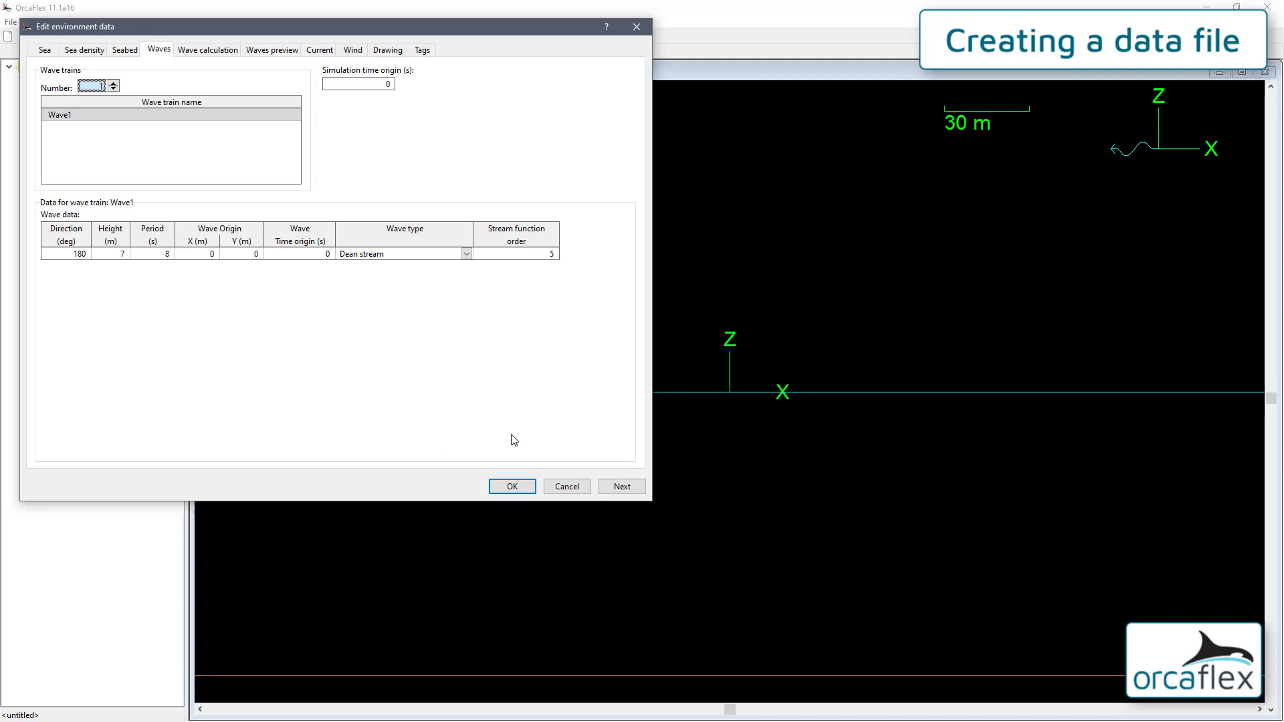
click(513, 487)
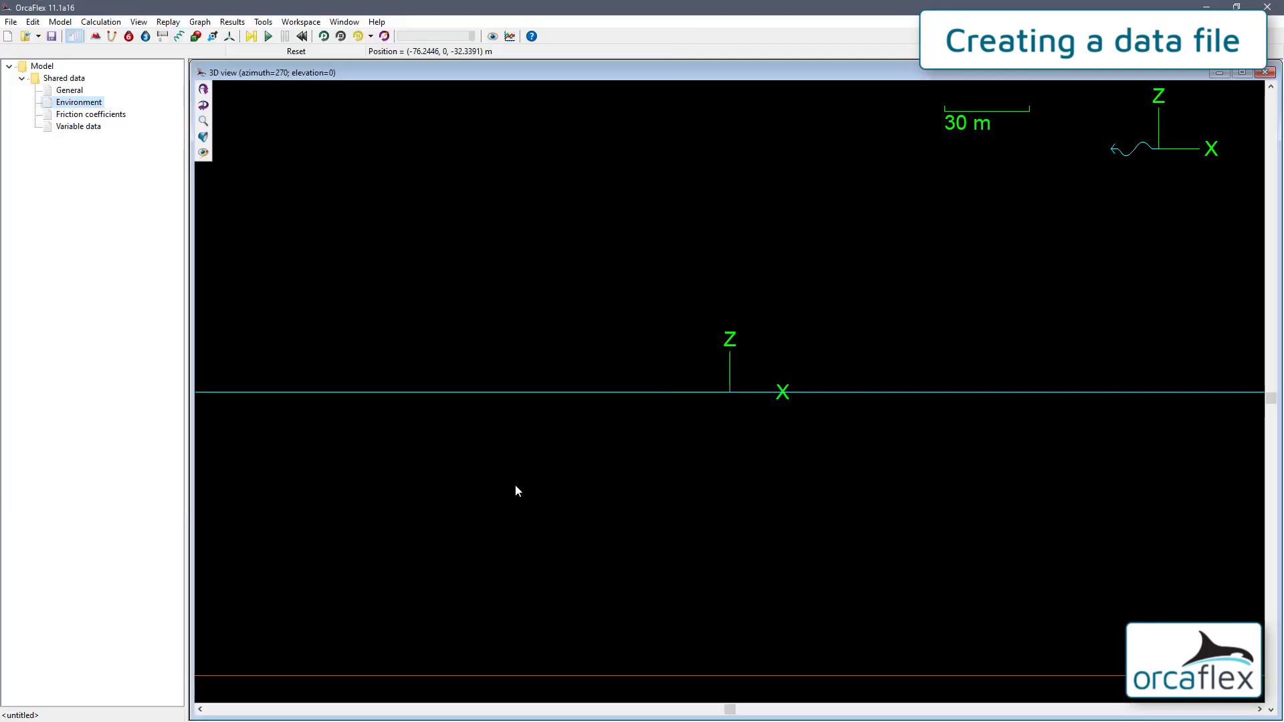
- Add a vessel at about x = -115 m and a line with End A at about x = 68 m, z = 16 m
click(97, 38)
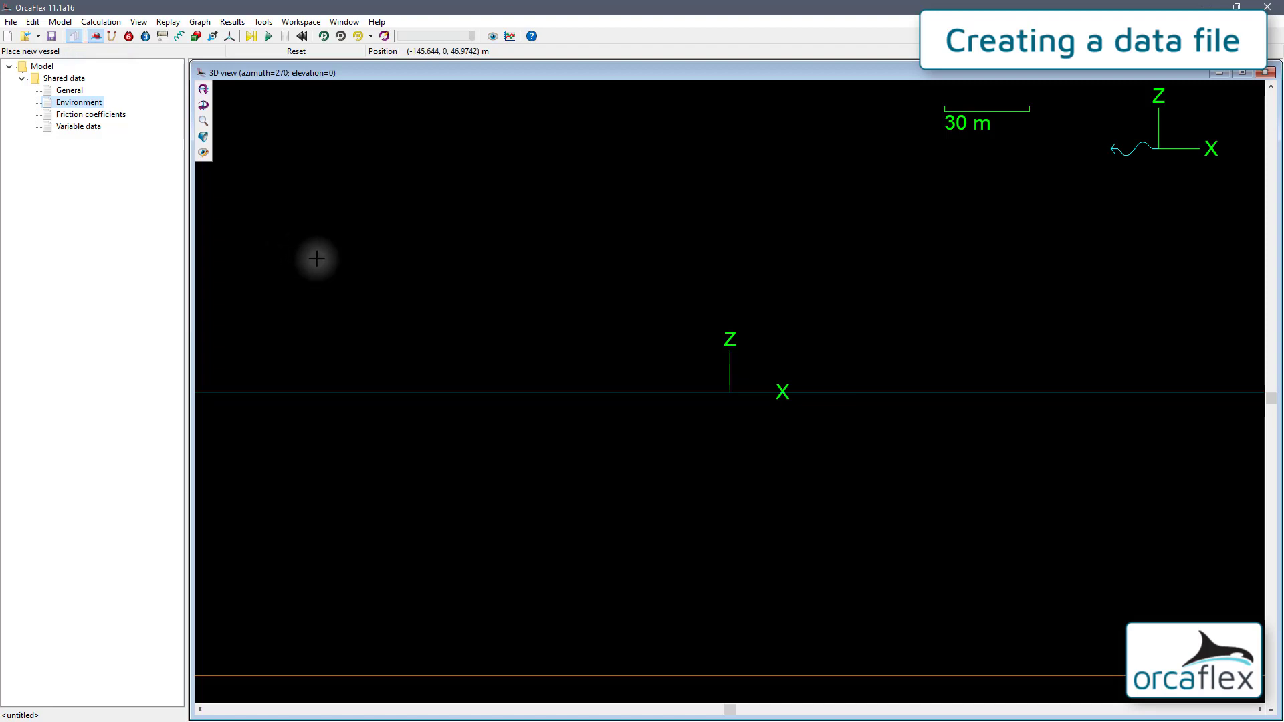
click(317, 258)
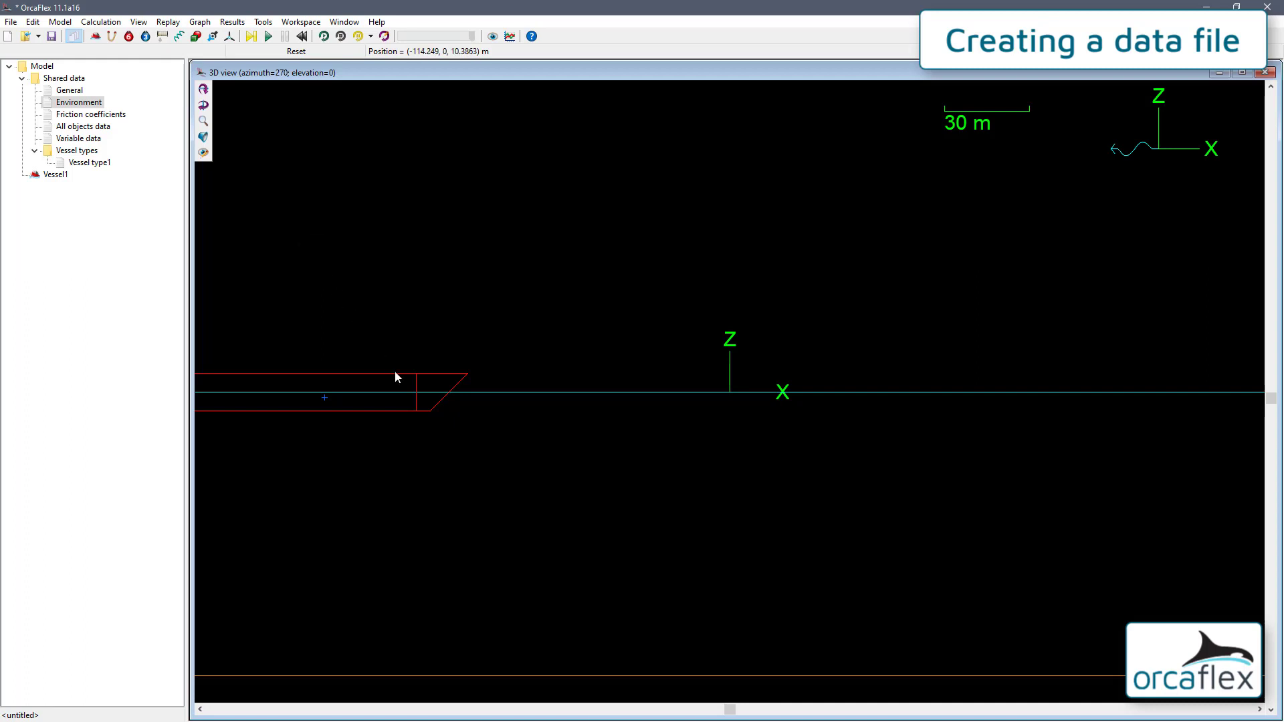
drag(395, 372, 482, 381)
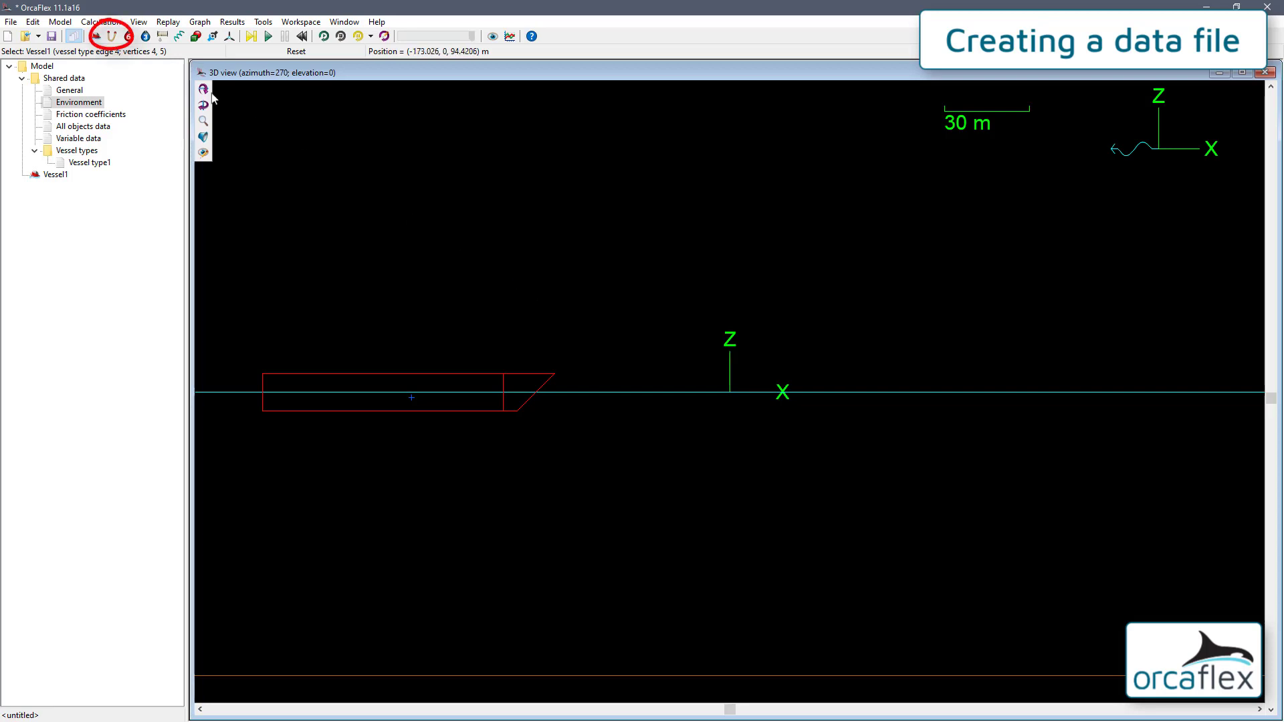
click(112, 36)
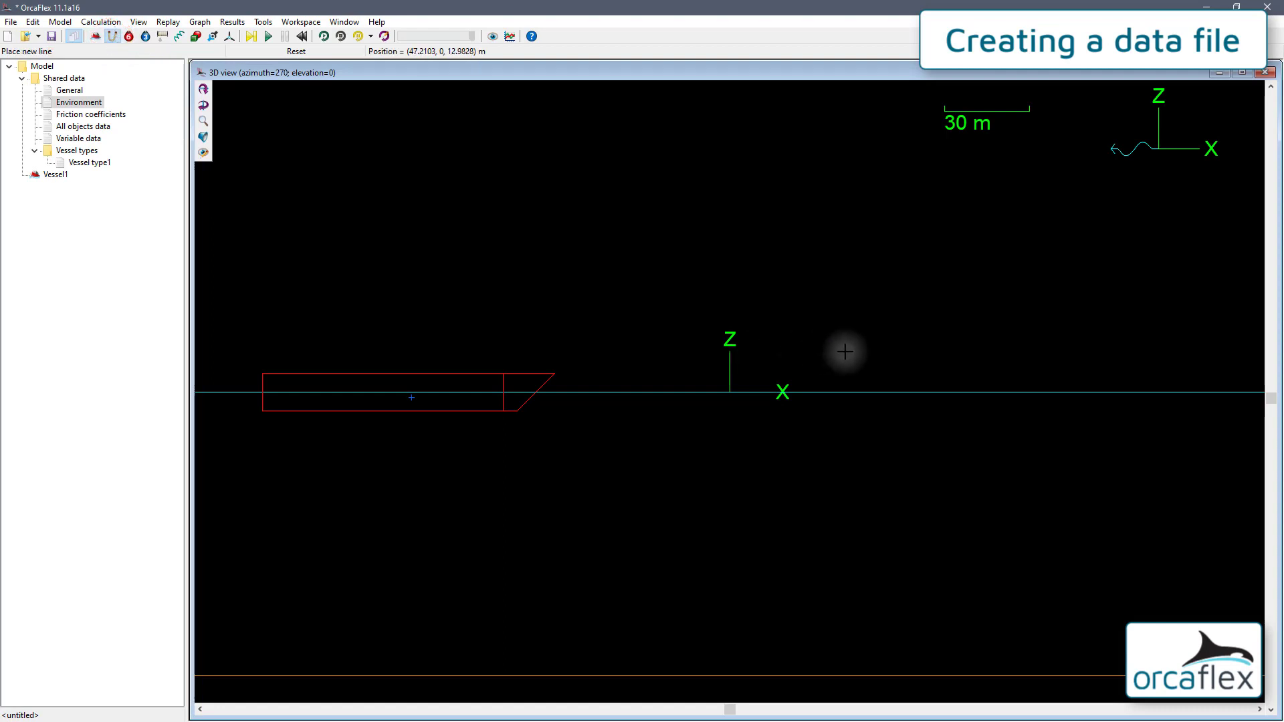
click(923, 347)
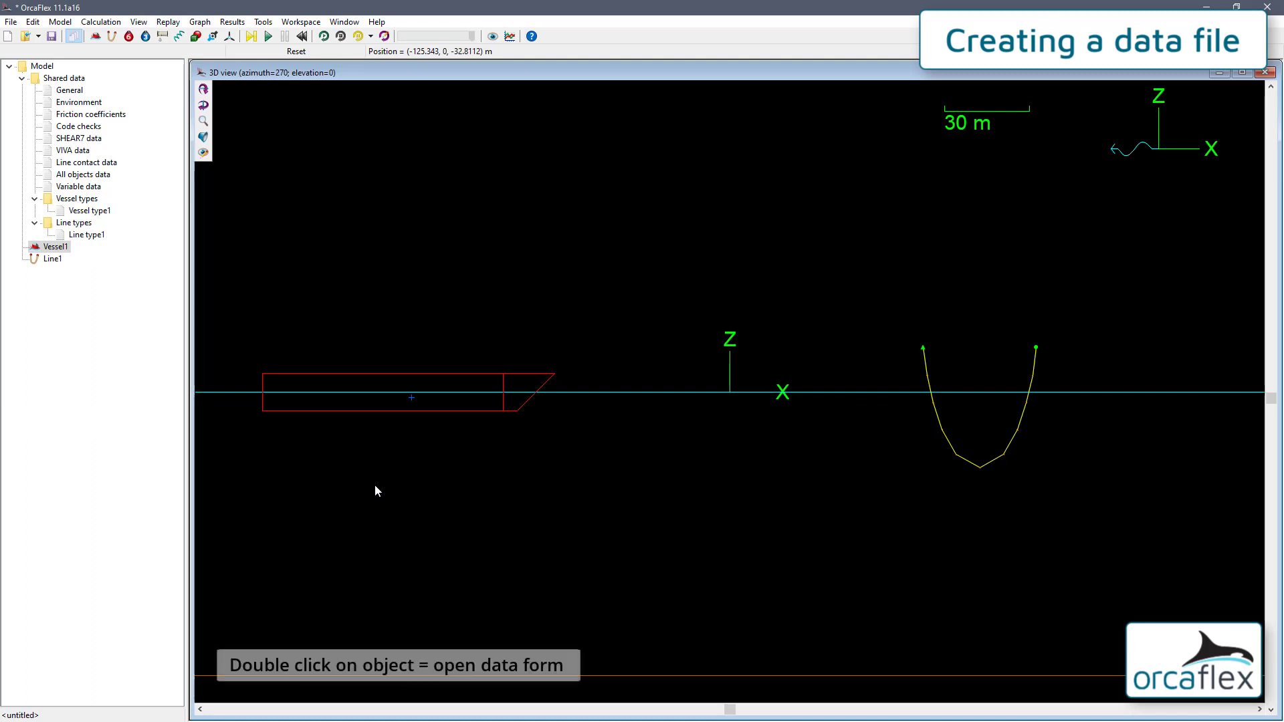
- Try connecting Vessel1 to Line1 through the initial position setting in the vessel's data
double_click(383, 412)
key(Escape)
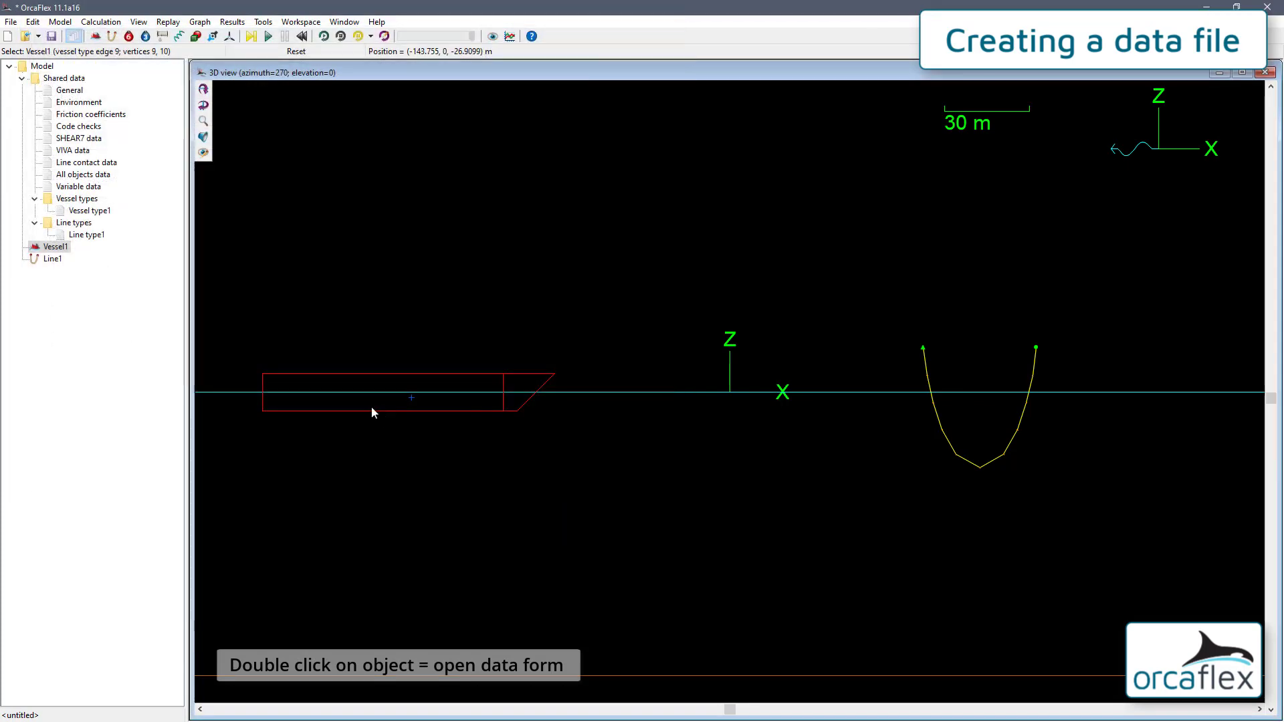
click(62, 249)
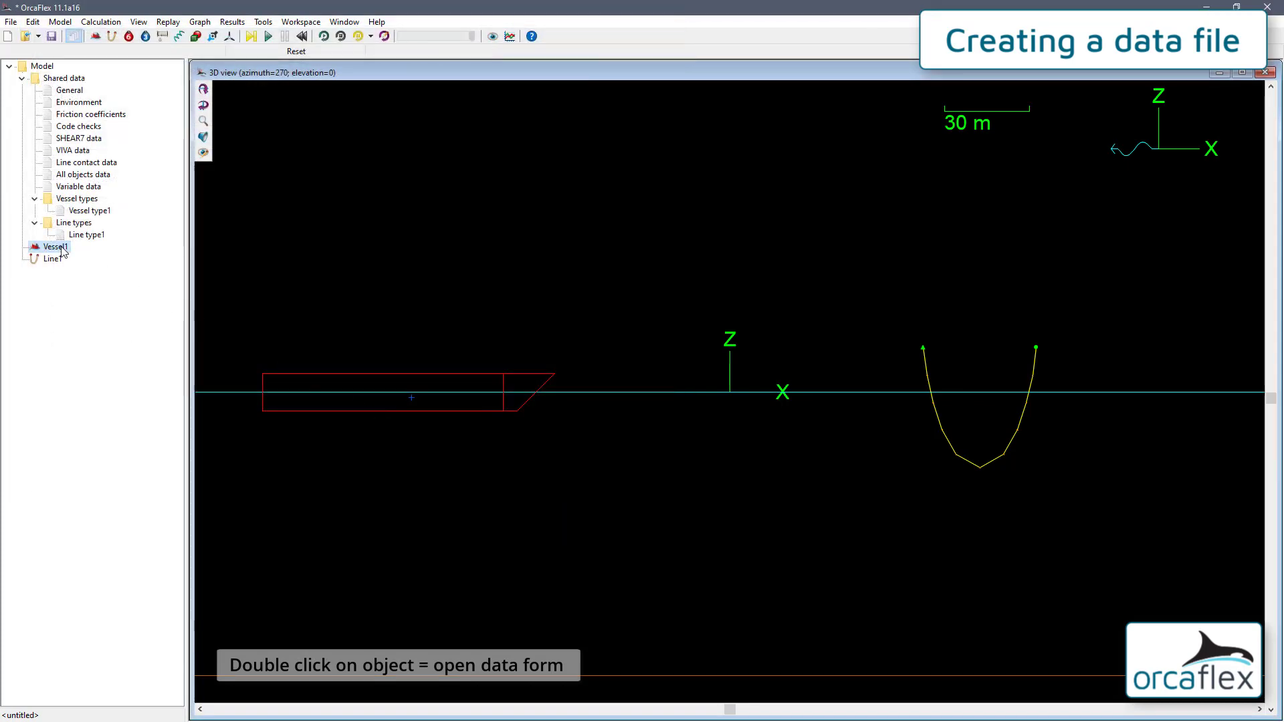
double_click(61, 249)
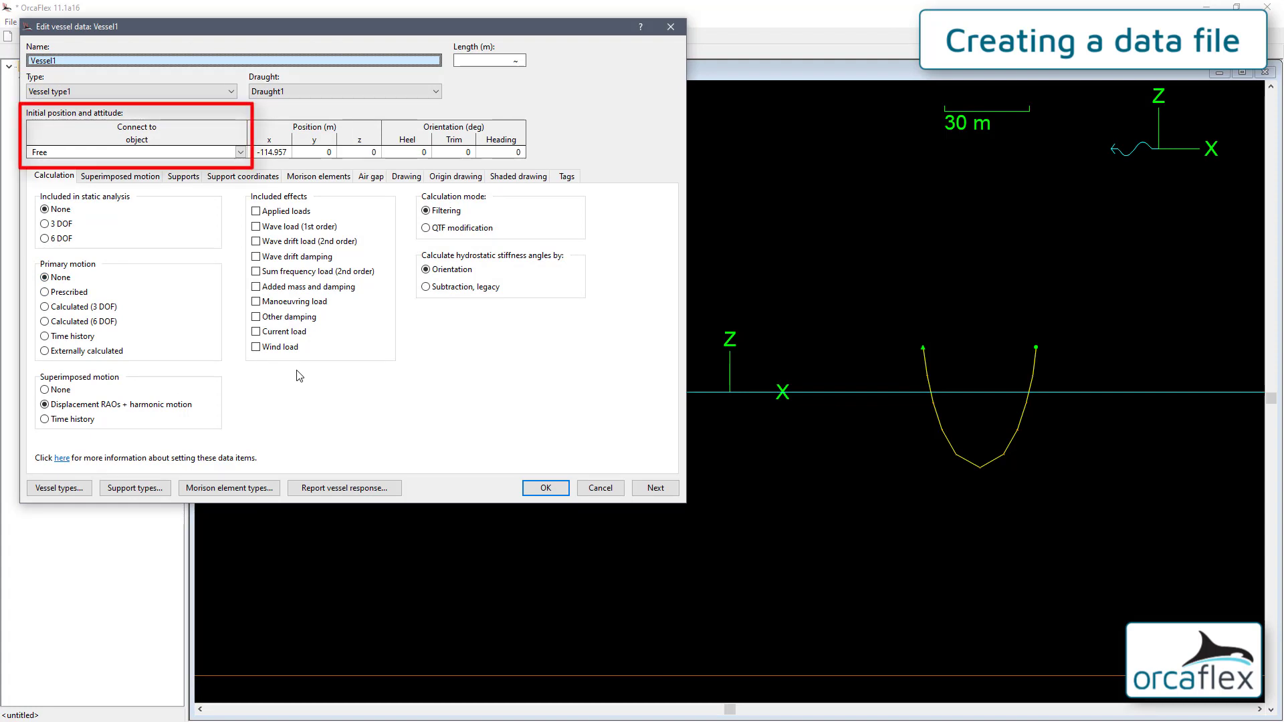
click(240, 154)
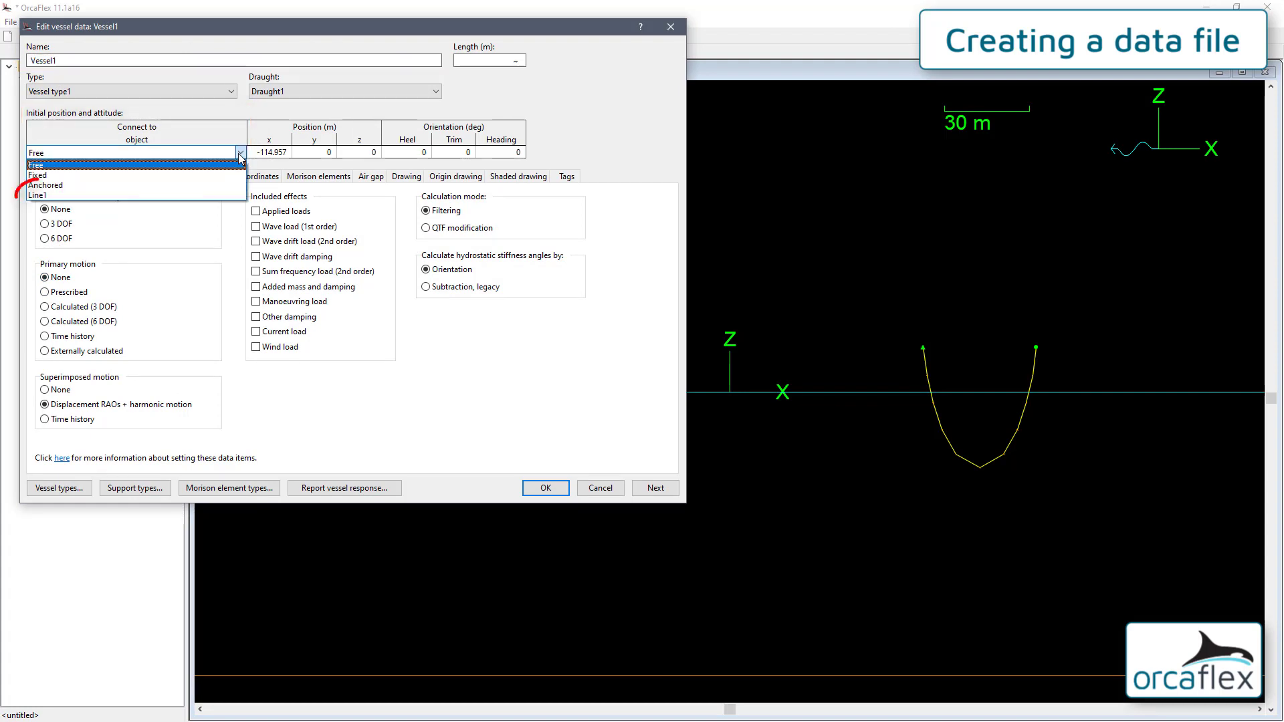
click(227, 195)
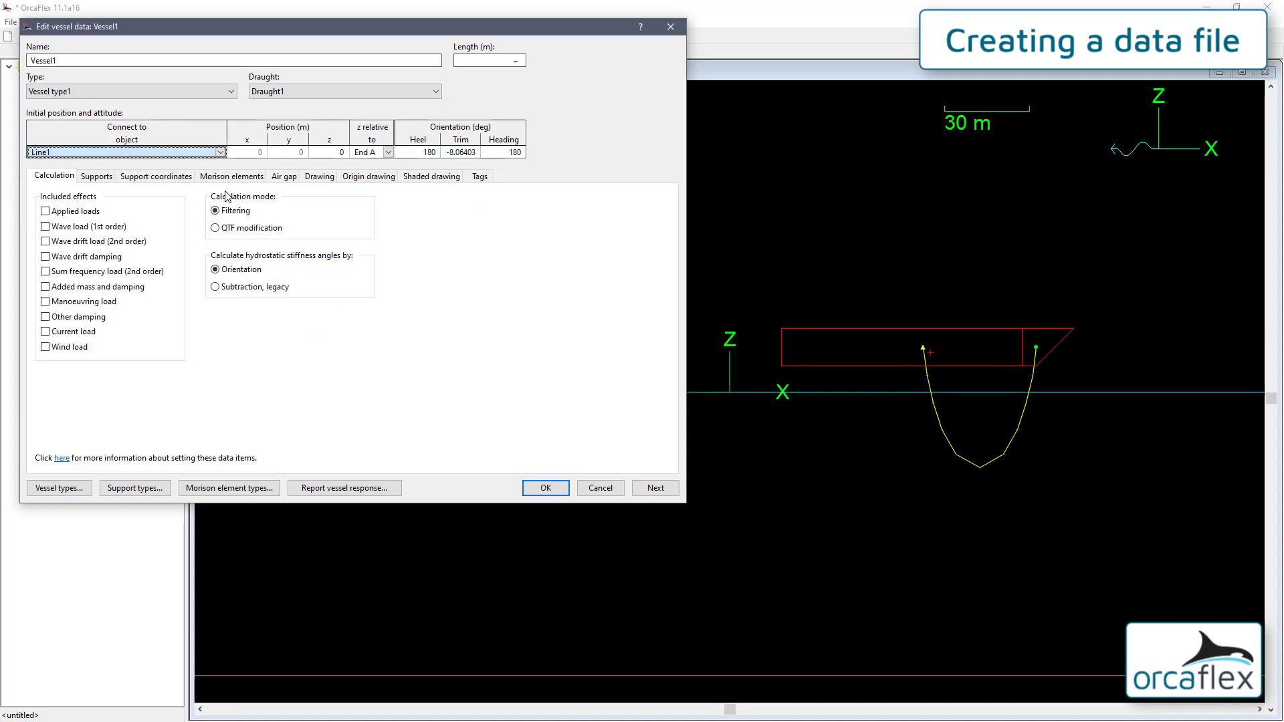
click(554, 487)
- Test moving the connected vessel down along the line and shifting line End A, and undo these moves and the vessel connection
drag(844, 367, 870, 472)
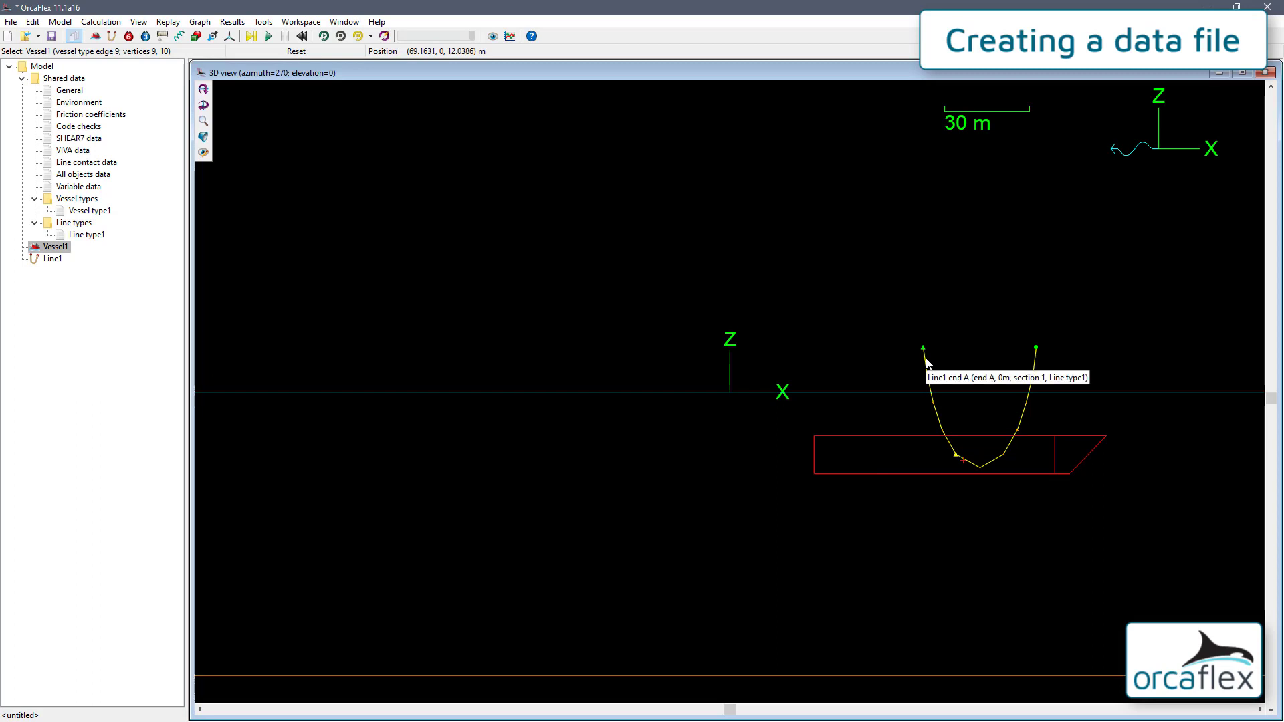
mouse_move(927, 363)
mouse_down()
mouse_move(785, 294)
mouse_move(801, 271)
mouse_move(901, 300)
mouse_move(955, 334)
mouse_move(926, 364)
mouse_move(884, 331)
mouse_move(860, 356)
mouse_move(916, 345)
mouse_up()
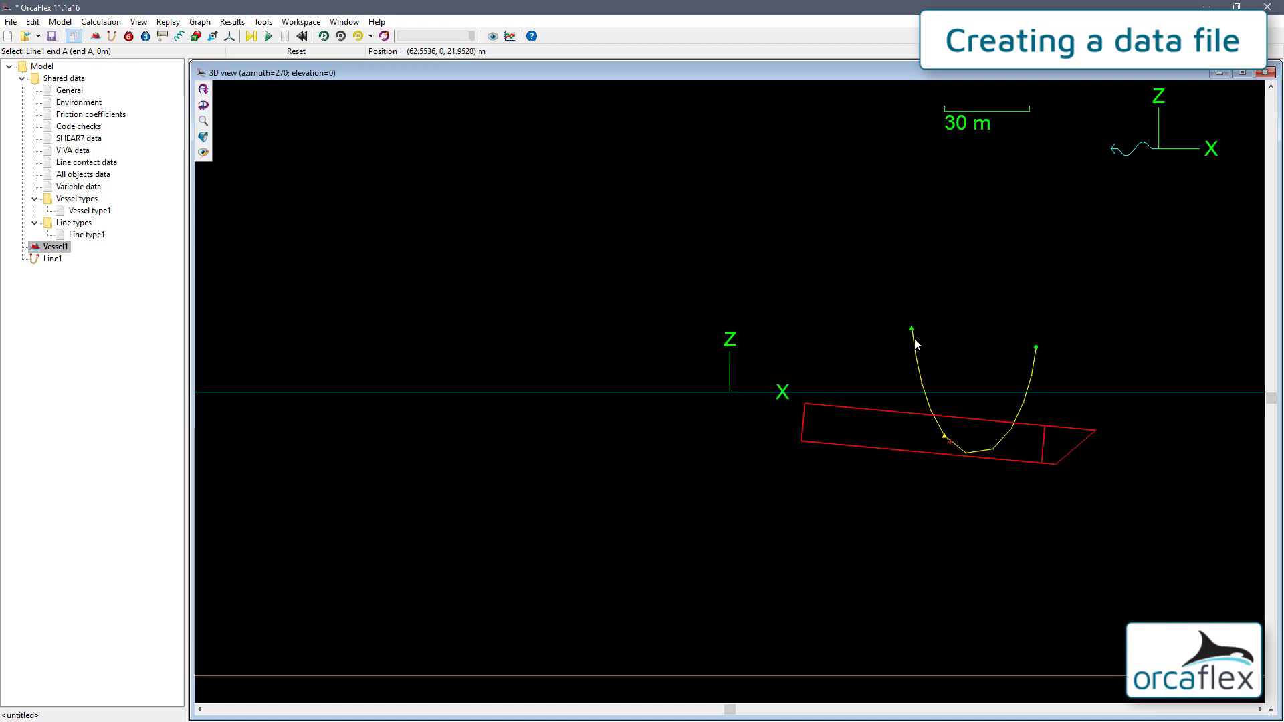
key(ctrl+z)
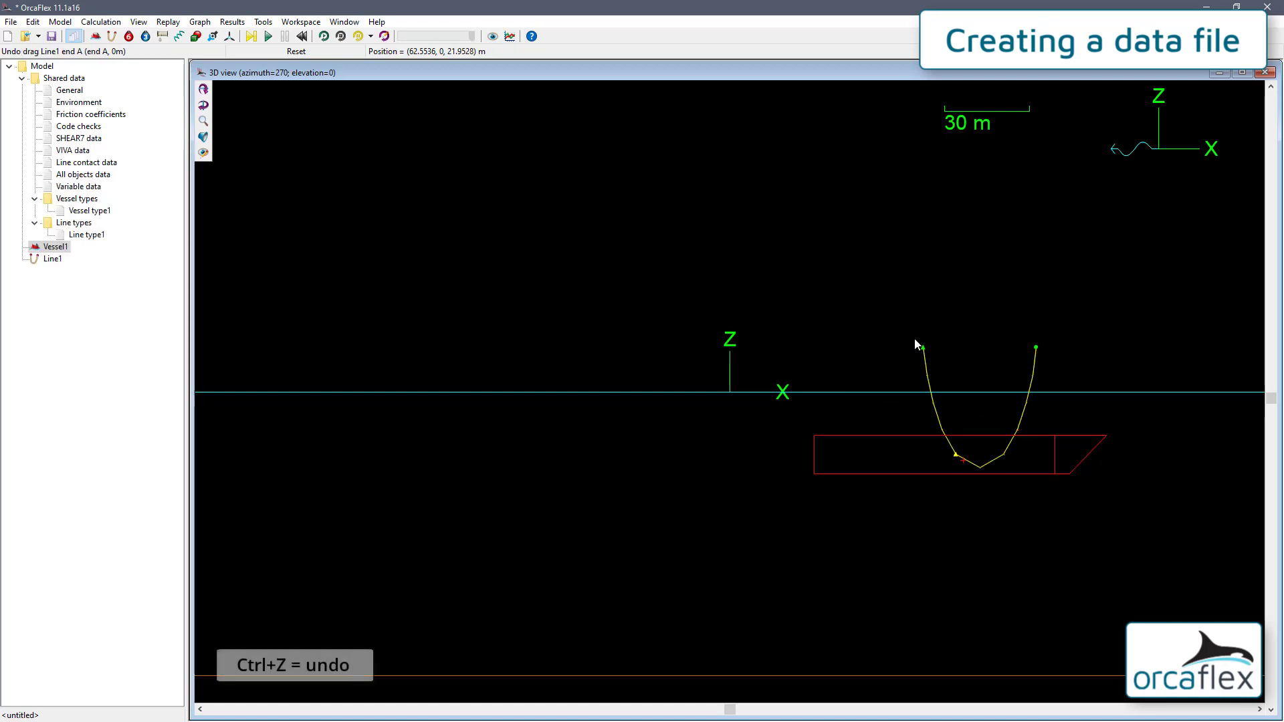
key(ctrl+z)
key(ctrl+z)
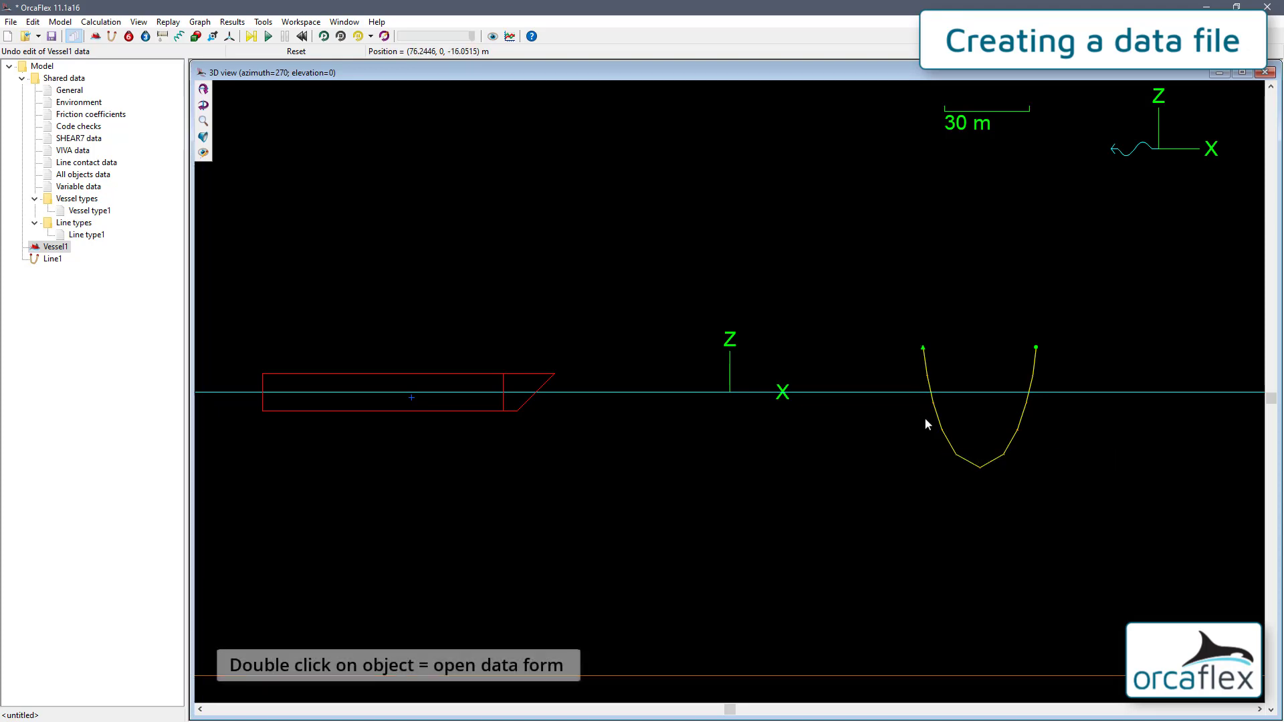
- Try connecting End A of Line1 to Vessel1, and set the connection back to Fixed
double_click(945, 438)
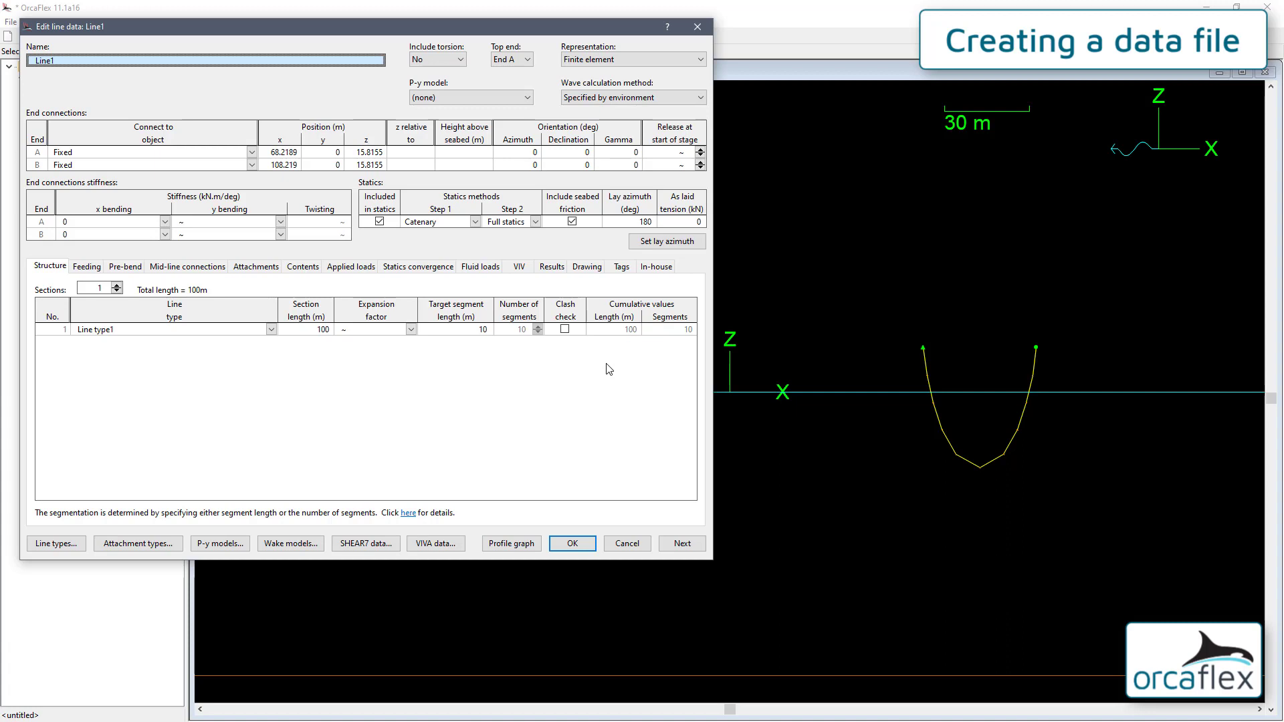
click(252, 153)
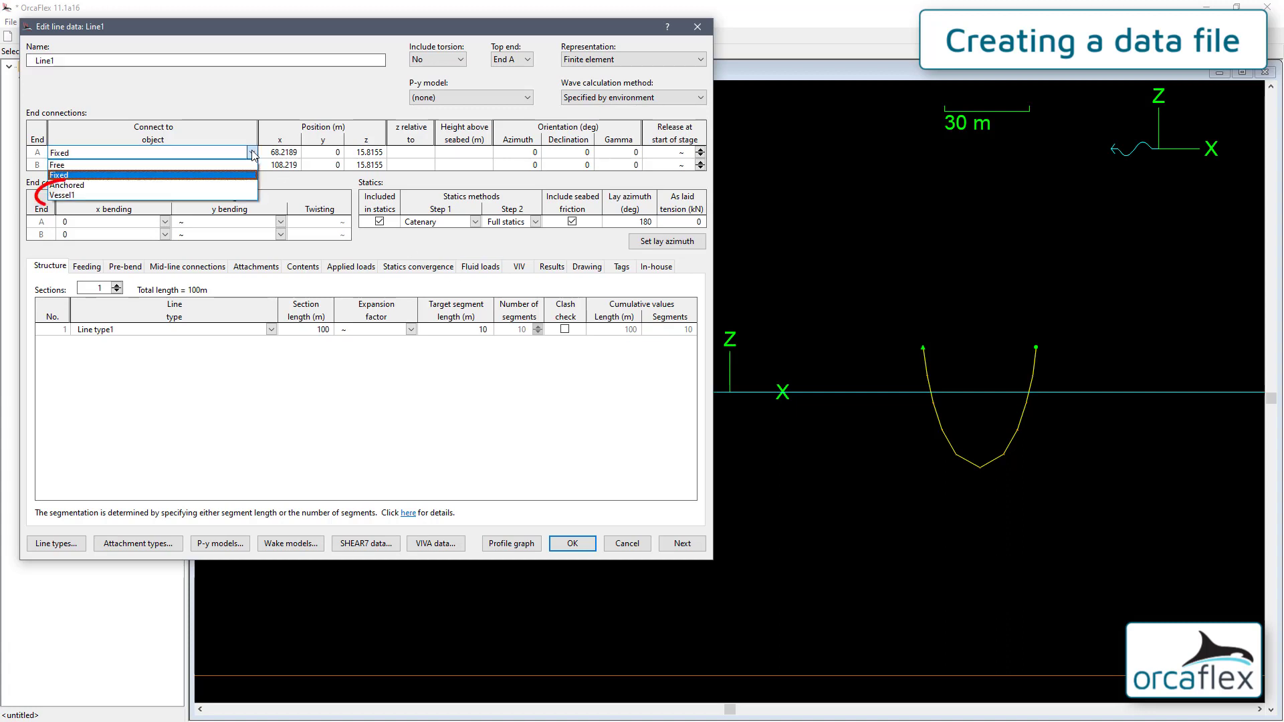
click(232, 196)
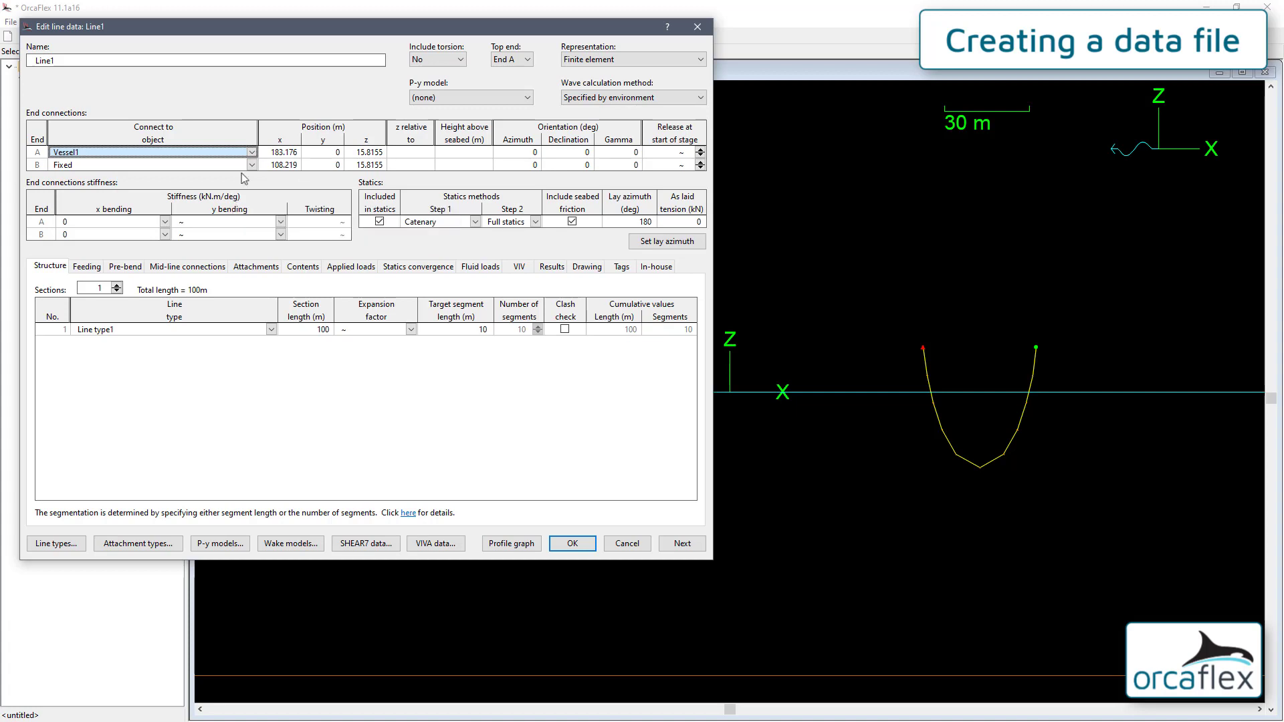
click(253, 153)
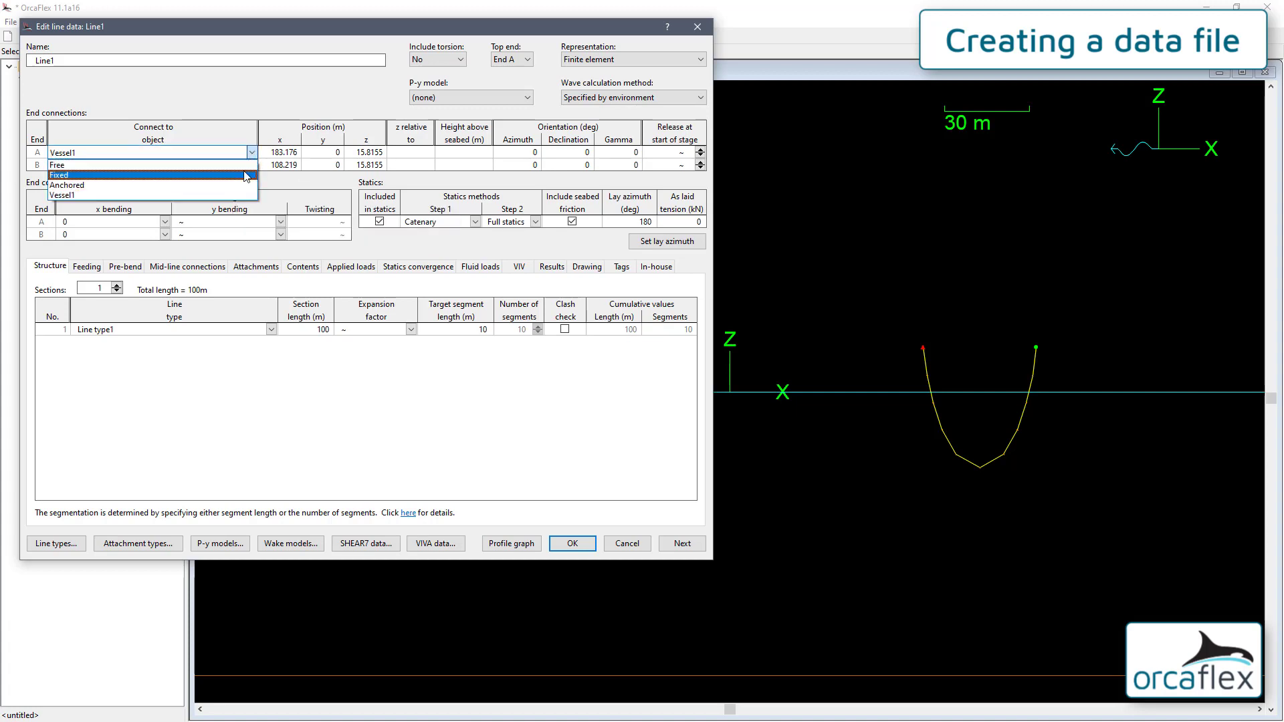
click(247, 175)
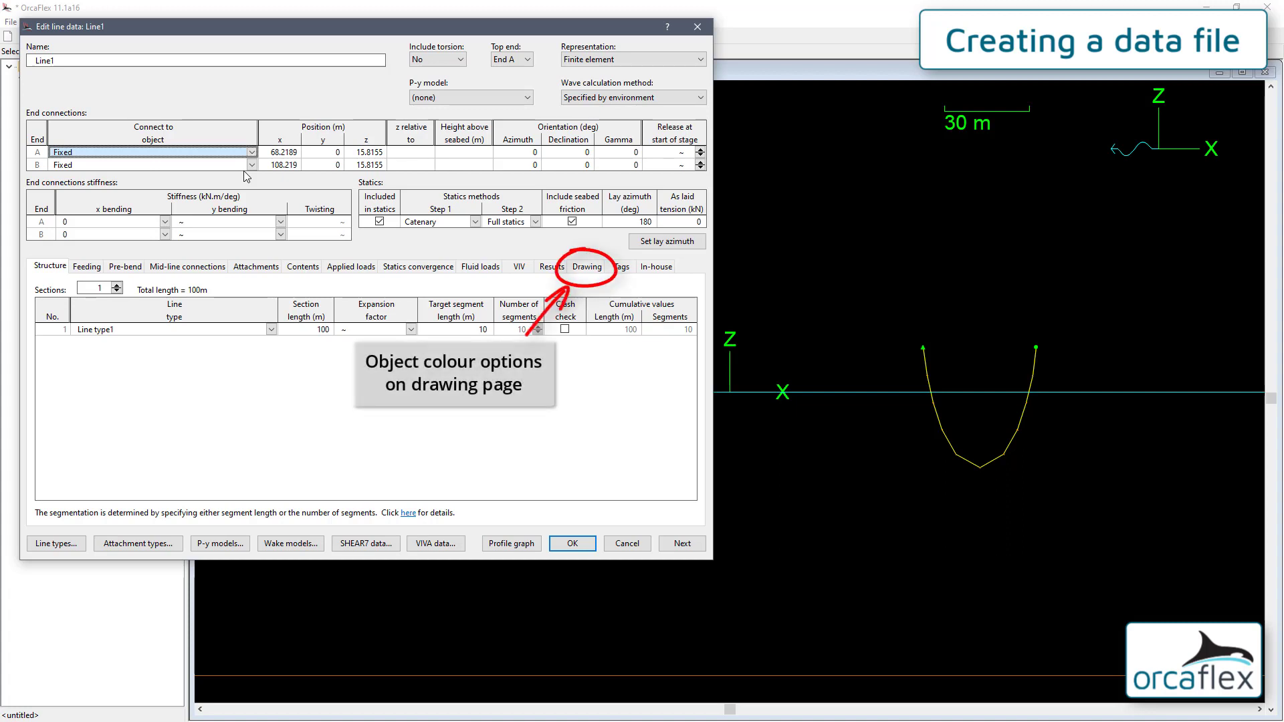
click(572, 543)
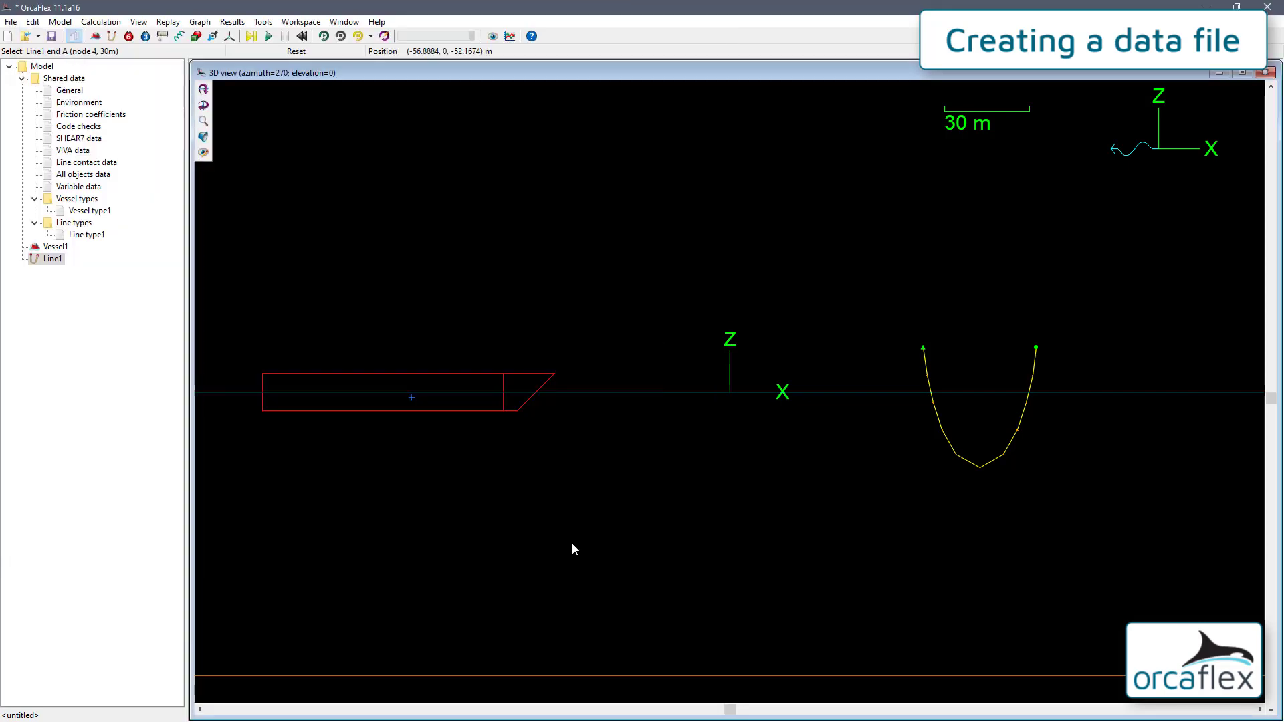
- Review the drawing settings in the model's general data
double_click(72, 94)
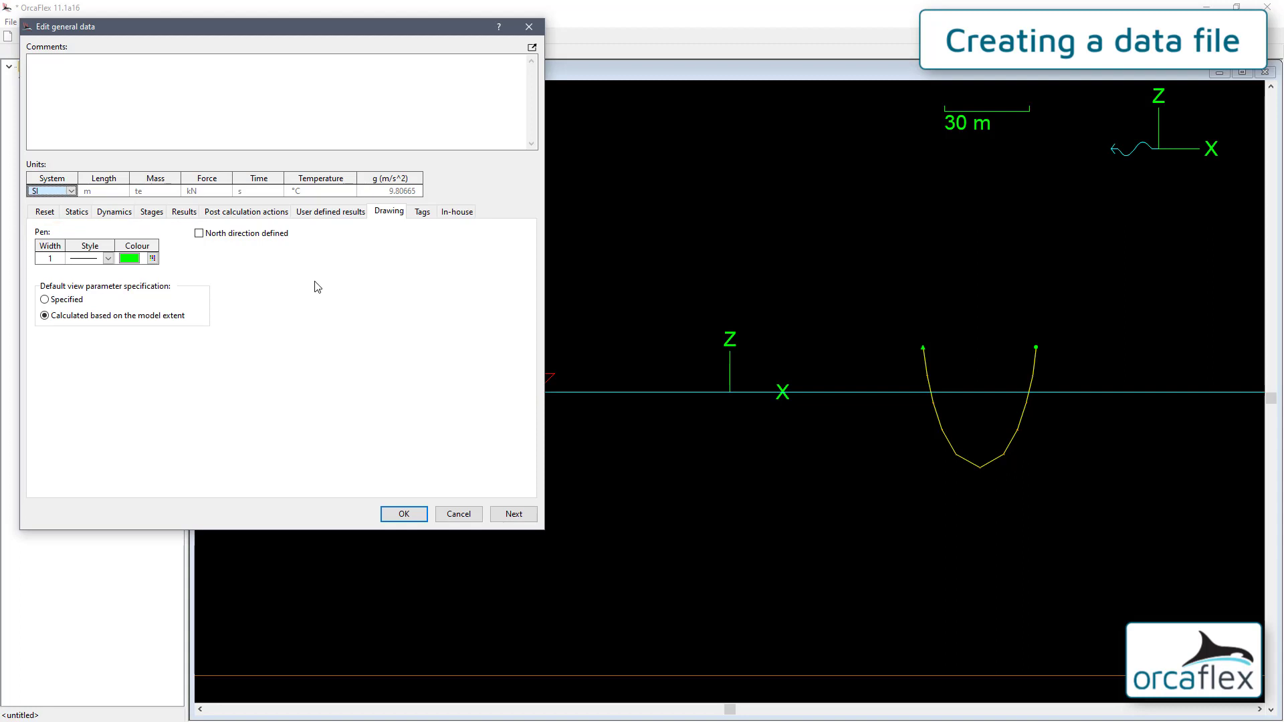
click(403, 513)
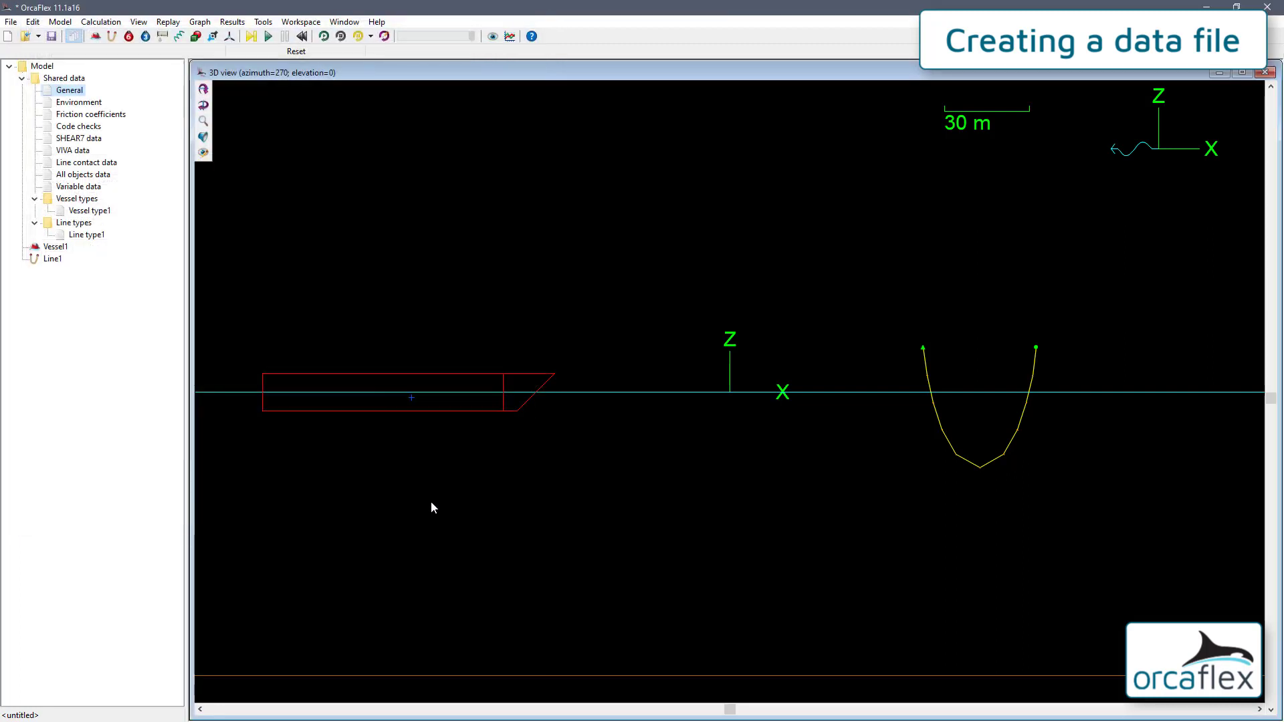
- Connect End A of Line1 to Vessel1 and shift the vessel slightly to test that the line end follows it
double_click(946, 440)
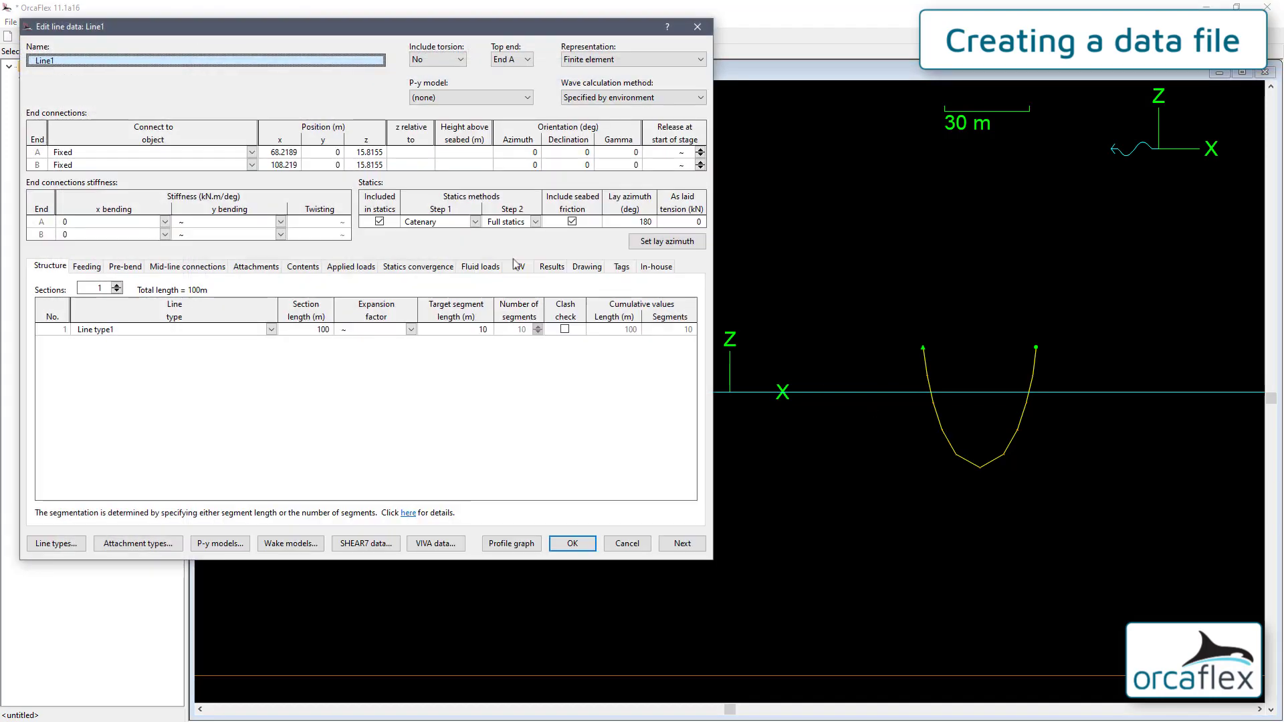
click(252, 154)
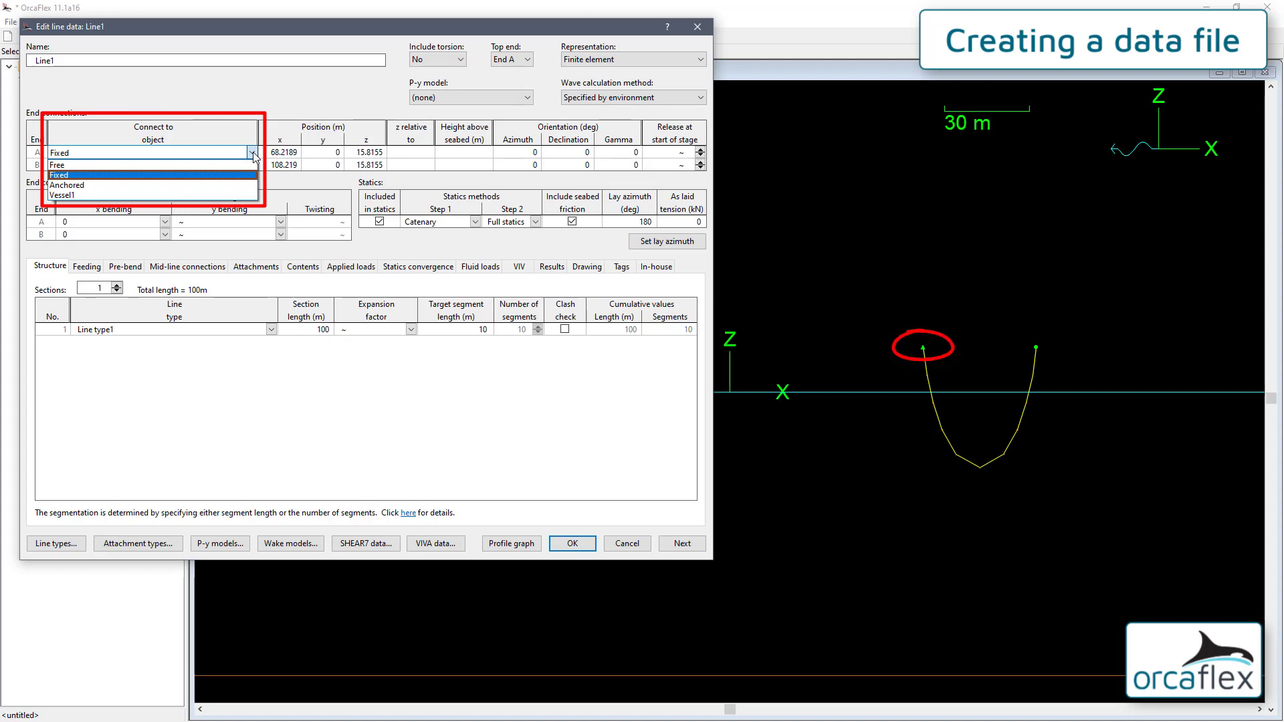
click(202, 195)
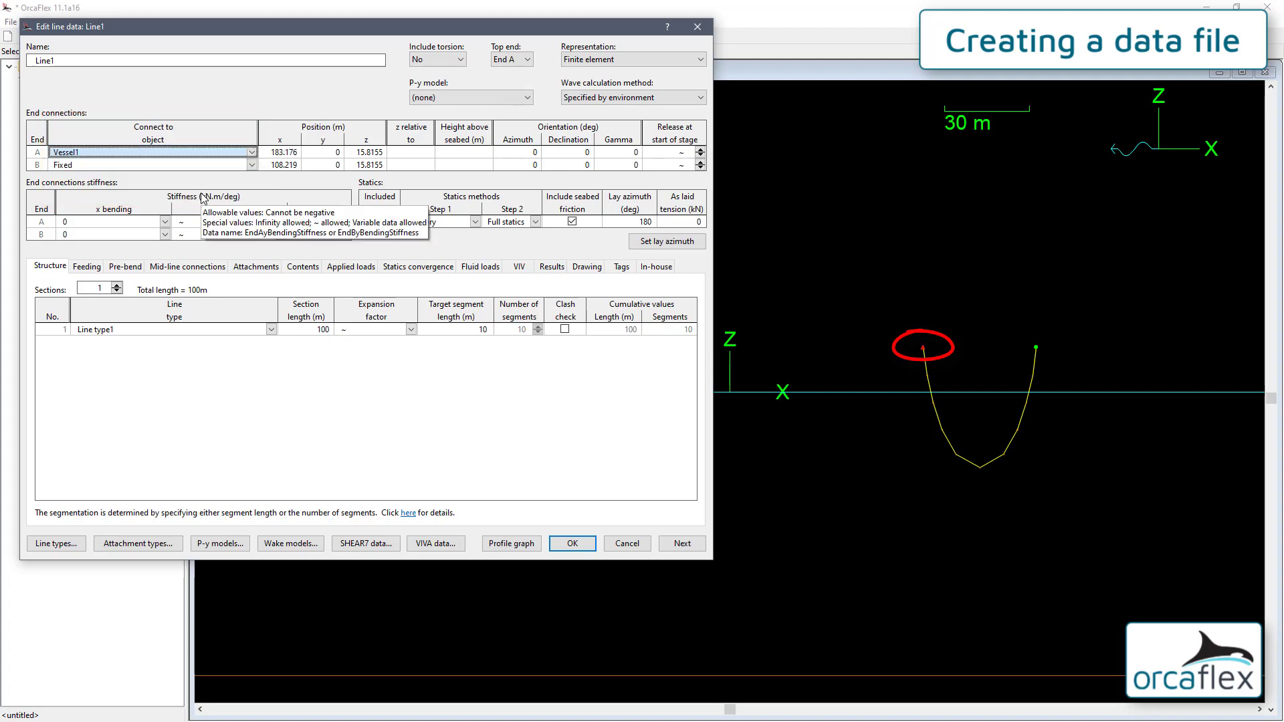
click(572, 544)
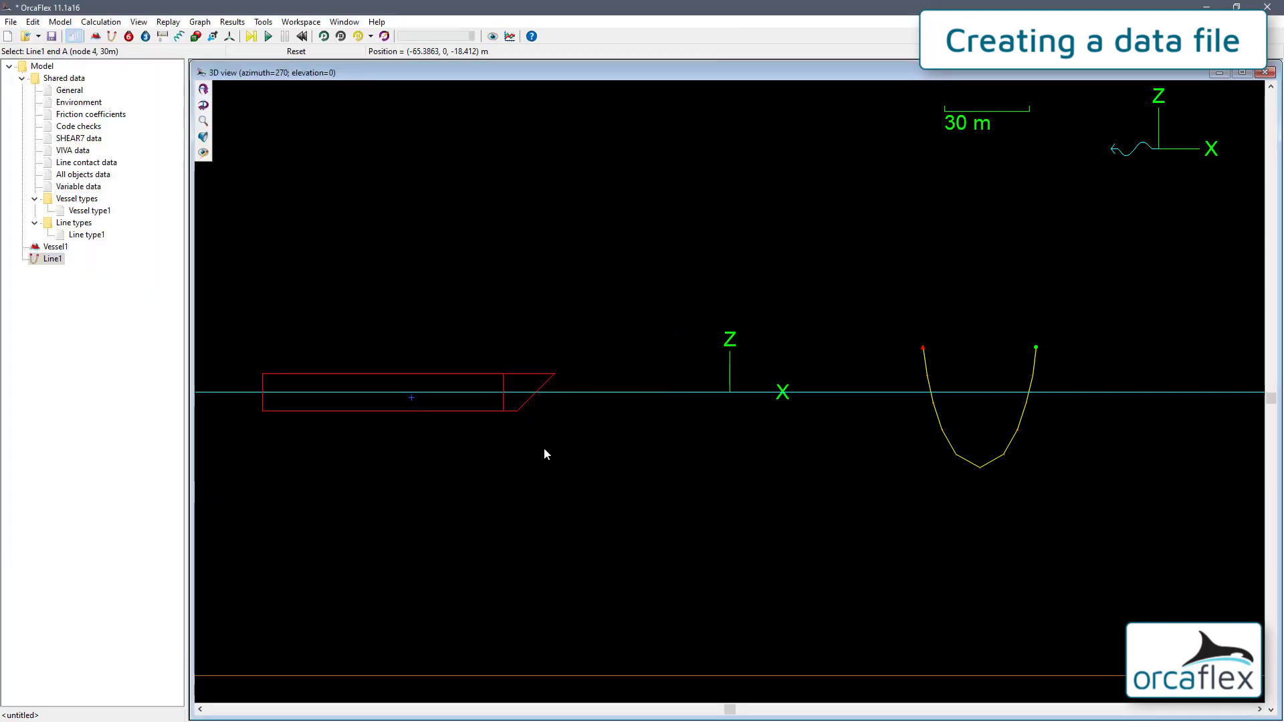
mouse_move(519, 411)
mouse_down()
mouse_move(604, 411)
mouse_move(475, 420)
mouse_move(548, 431)
mouse_move(503, 428)
mouse_up()
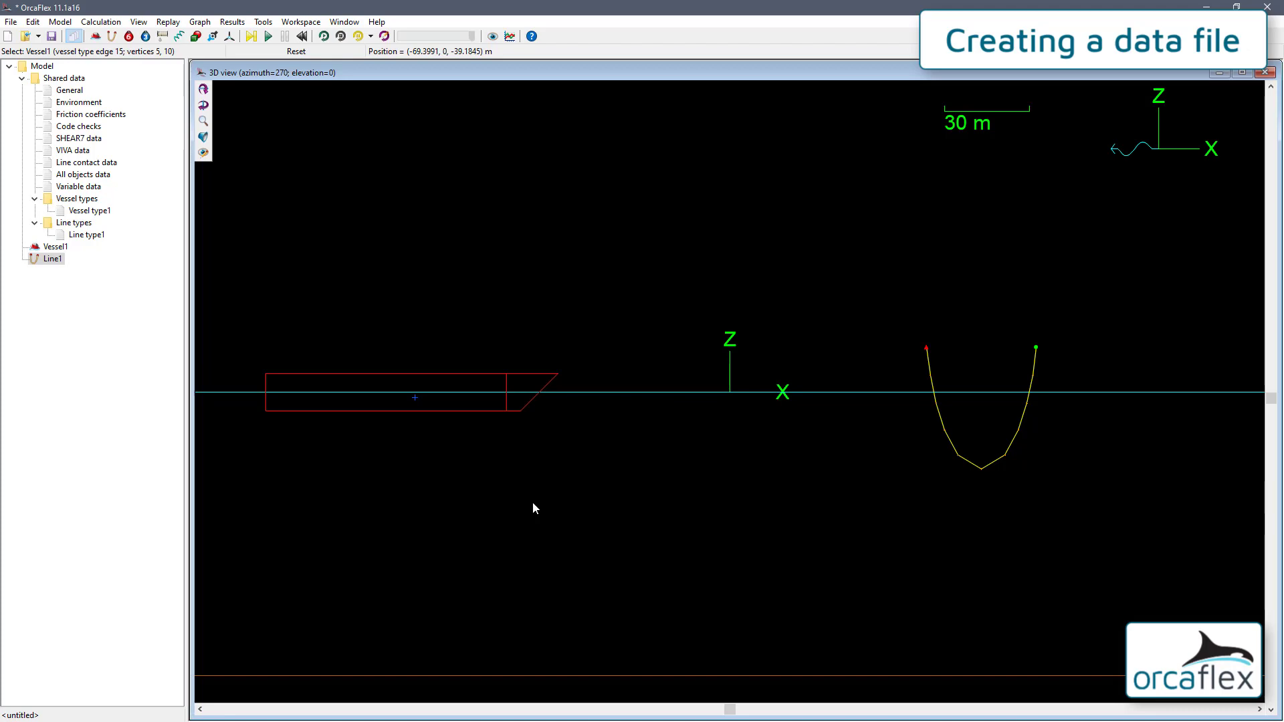
- Set Line1 End A's position on Vessel1 to x 0 and z 0, and shift the vessel along the water surface to x about 43 m
double_click(942, 432)
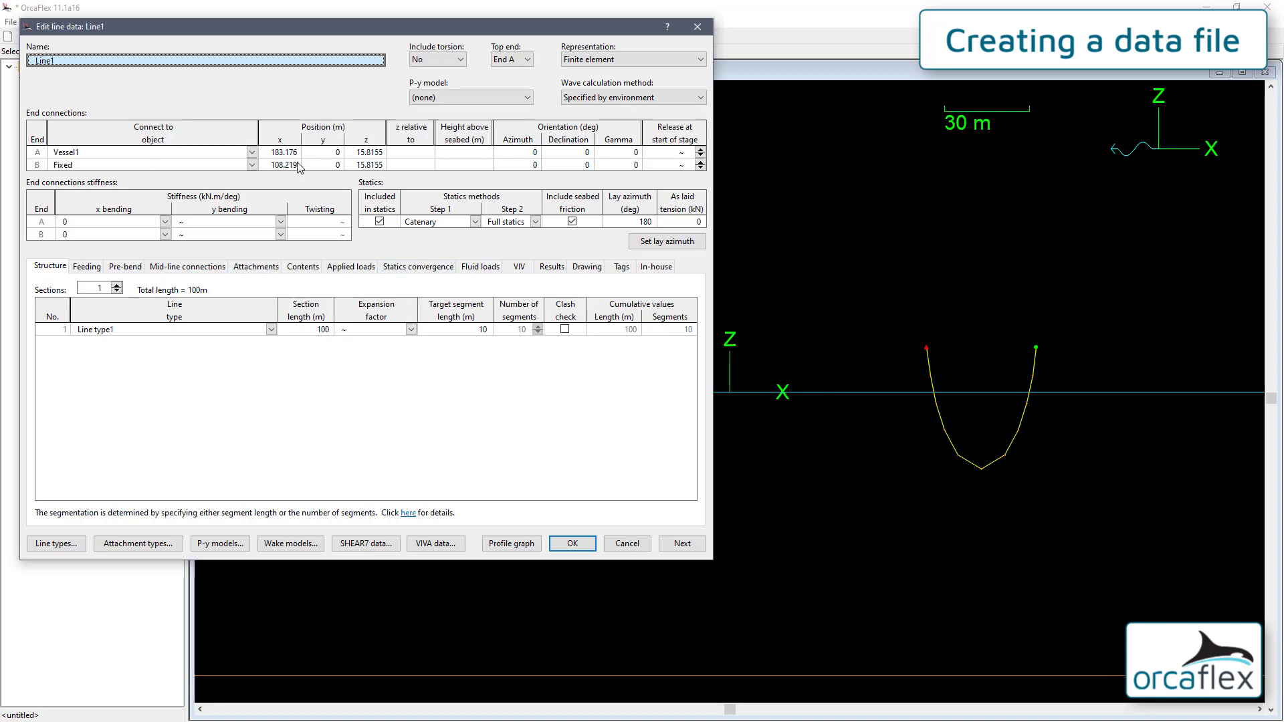
mouse_move(331, 30)
mouse_down()
mouse_move(309, 229)
mouse_move(349, 504)
mouse_up()
click(297, 599)
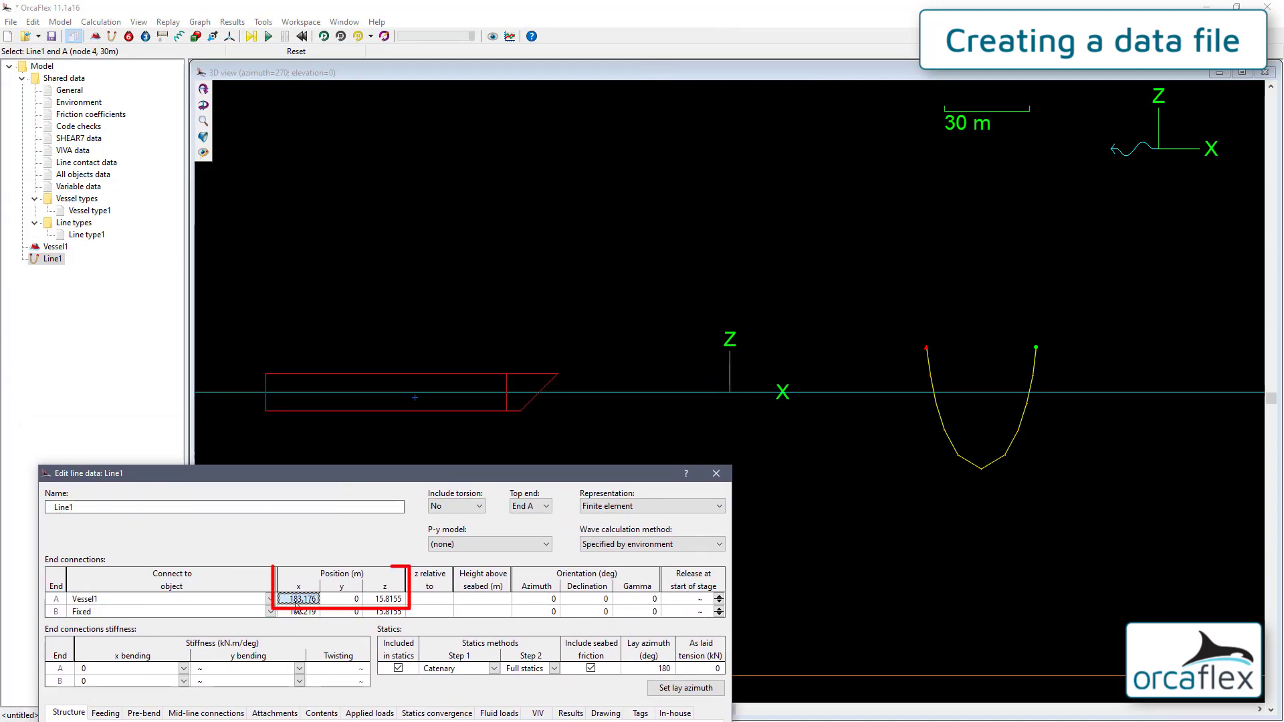
text(0)
key(Tab)
key(Tab)
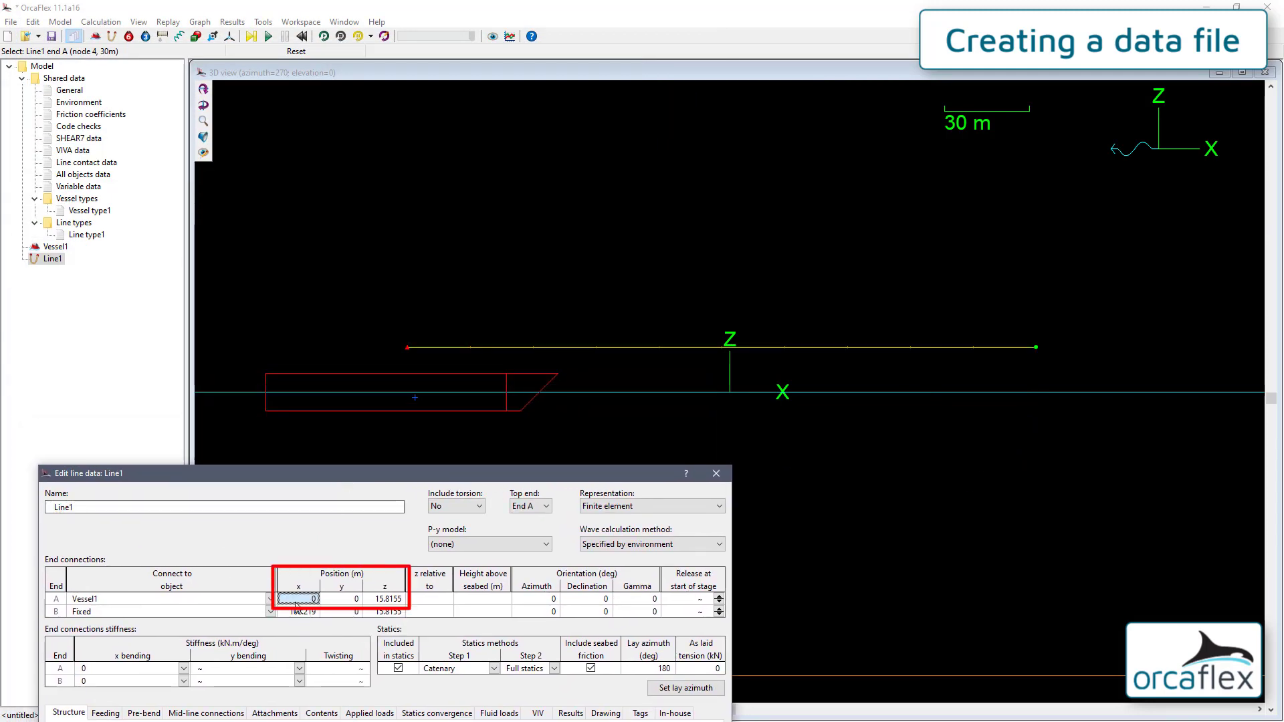
text(0)
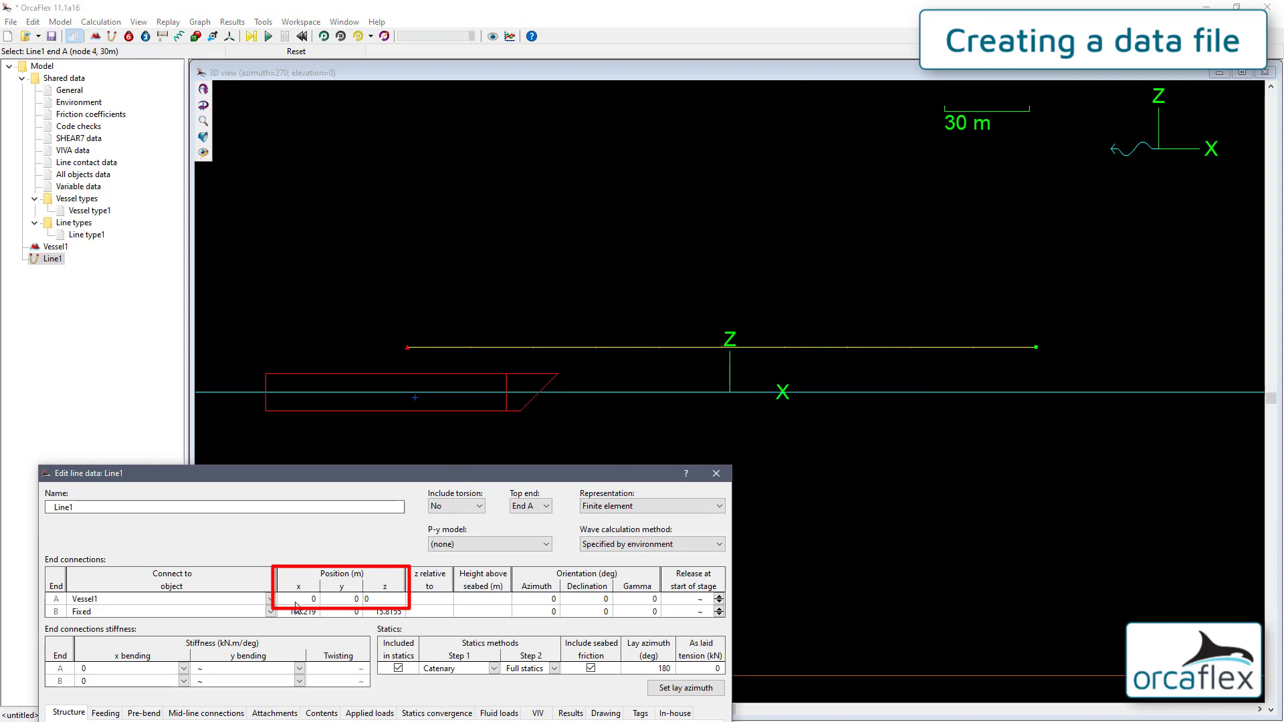
key(Return)
key(Escape)
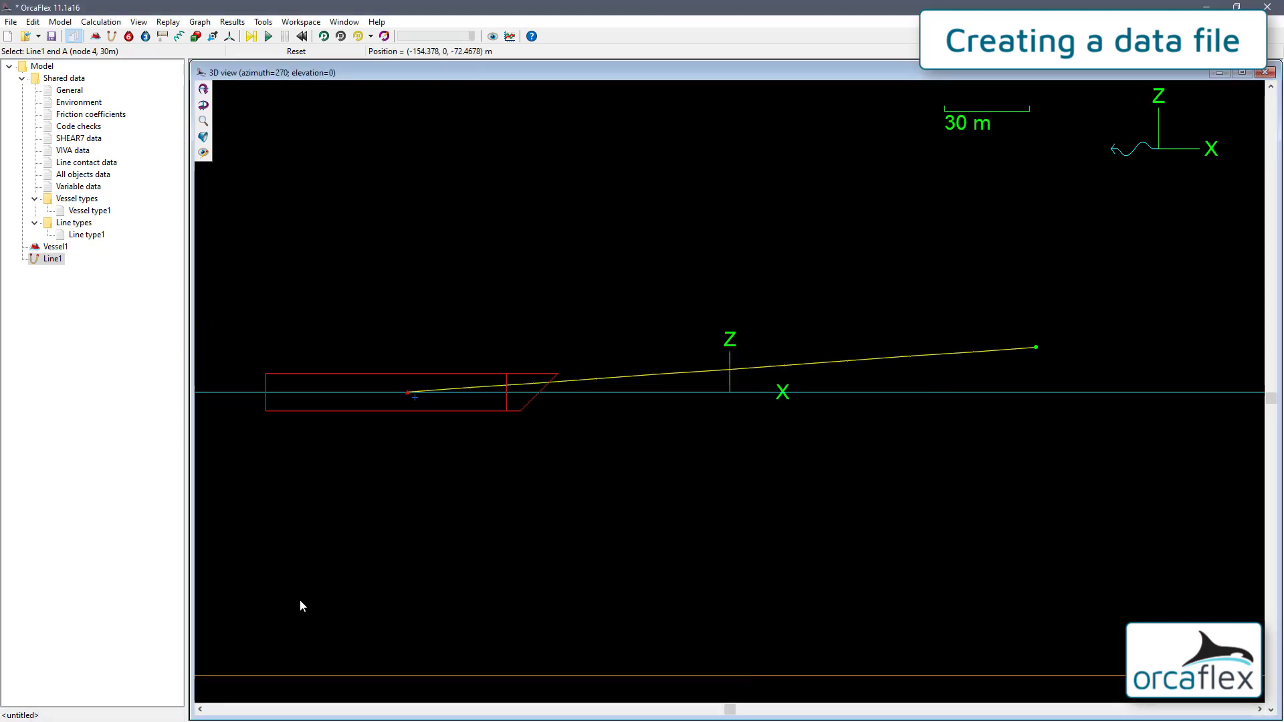
drag(393, 410, 837, 466)
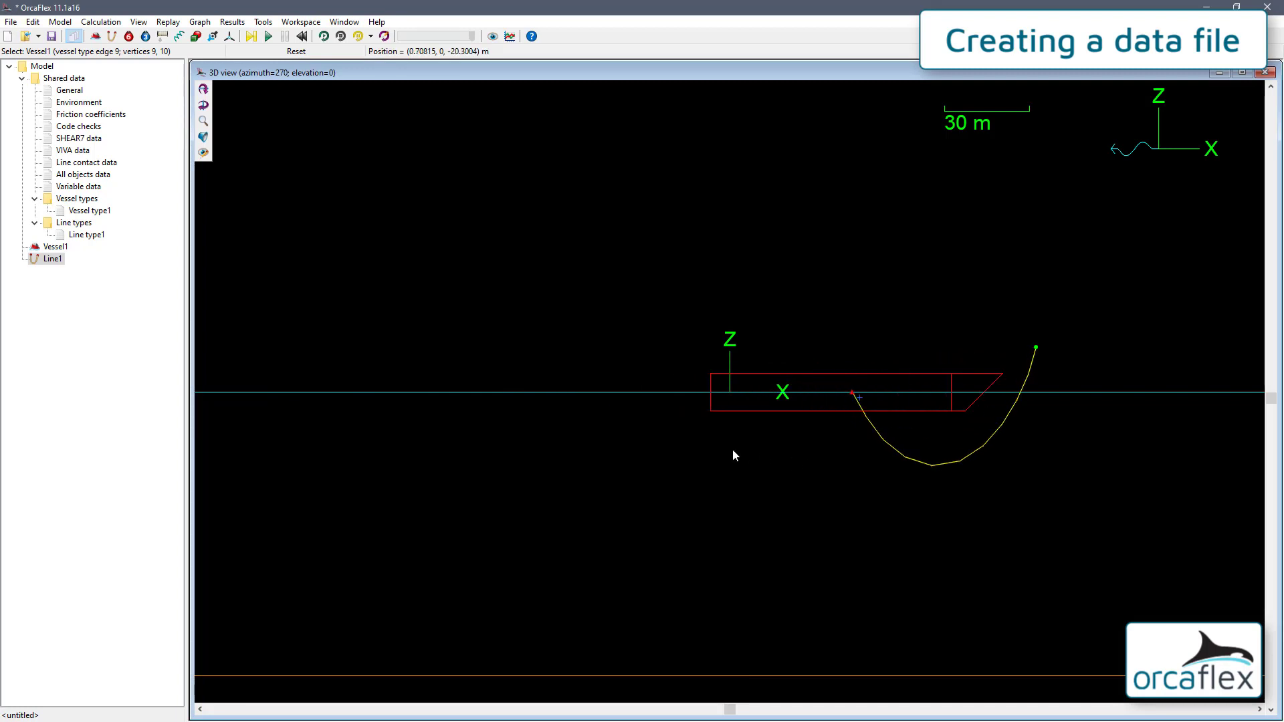
- Turn on the display of local axes in the 3D view
key(ctrl+y)
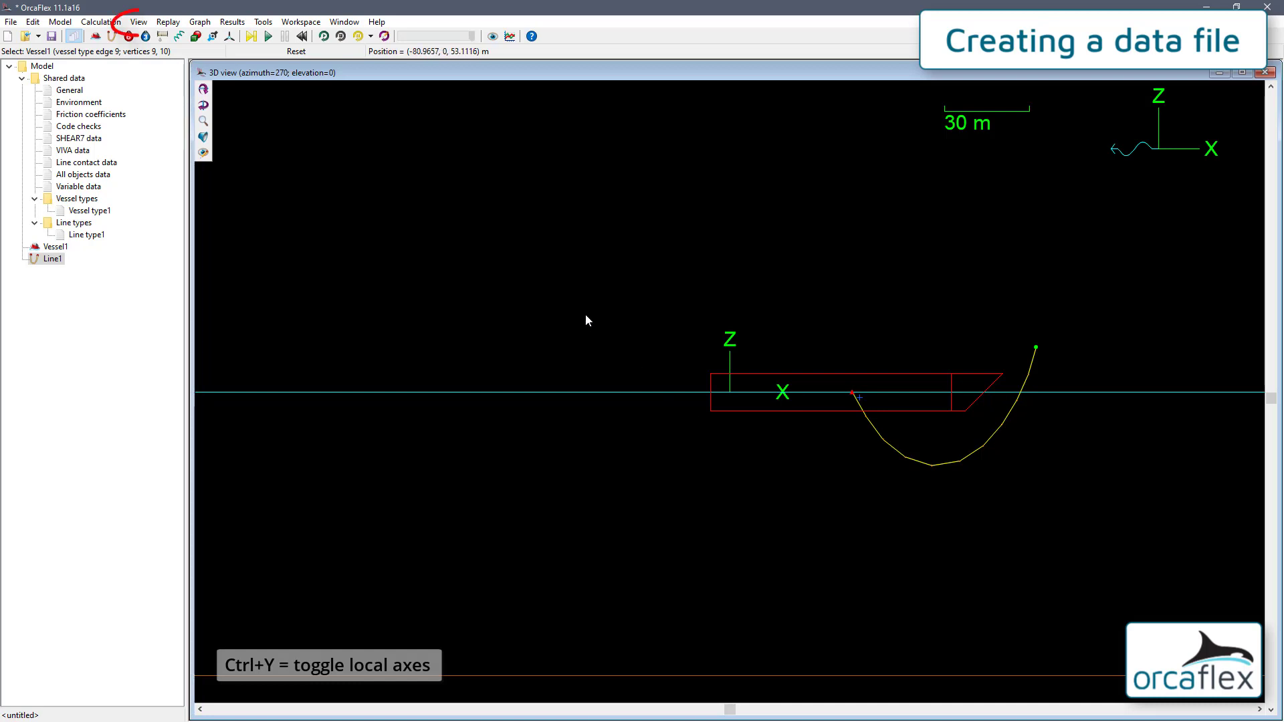
click(133, 24)
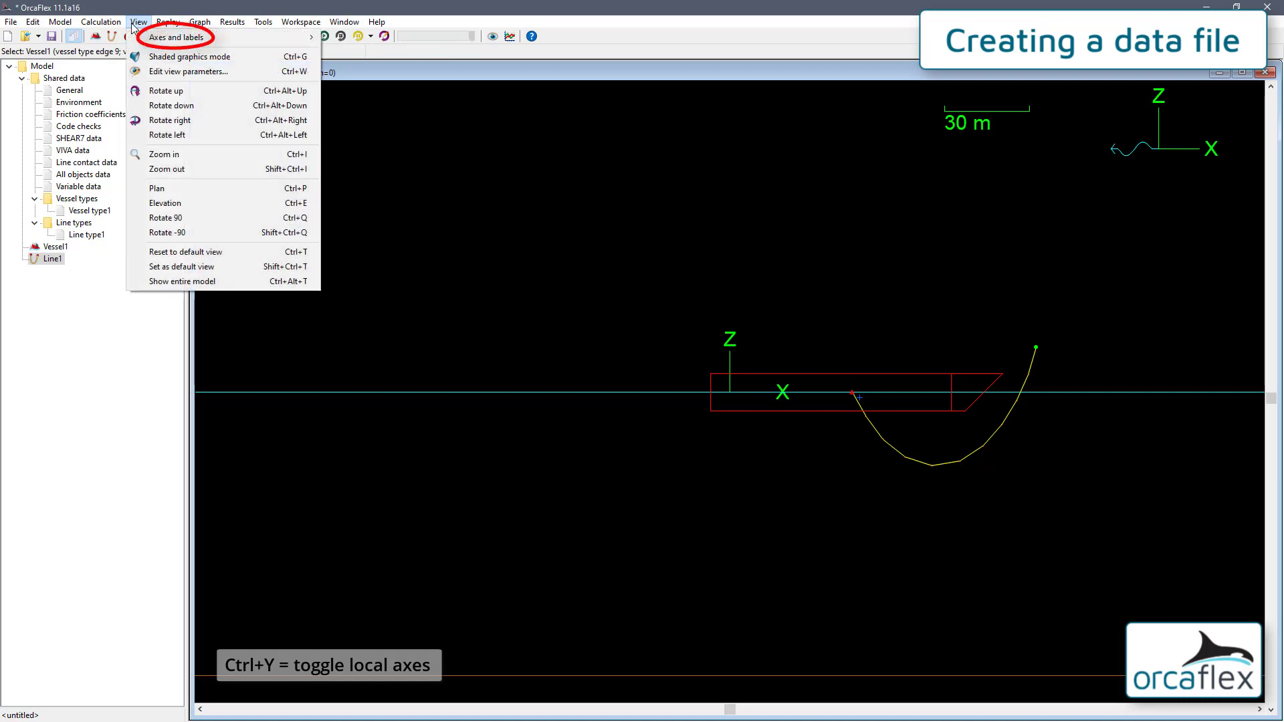
mouse_move(176, 38)
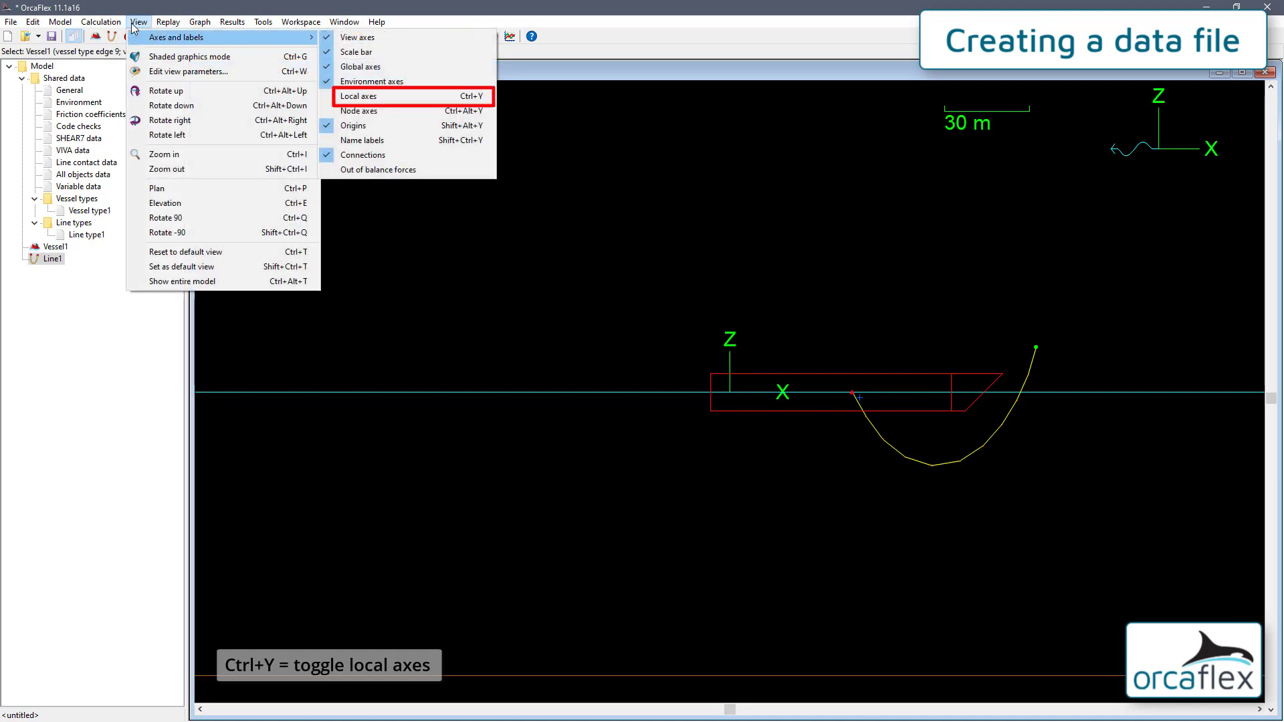
click(601, 297)
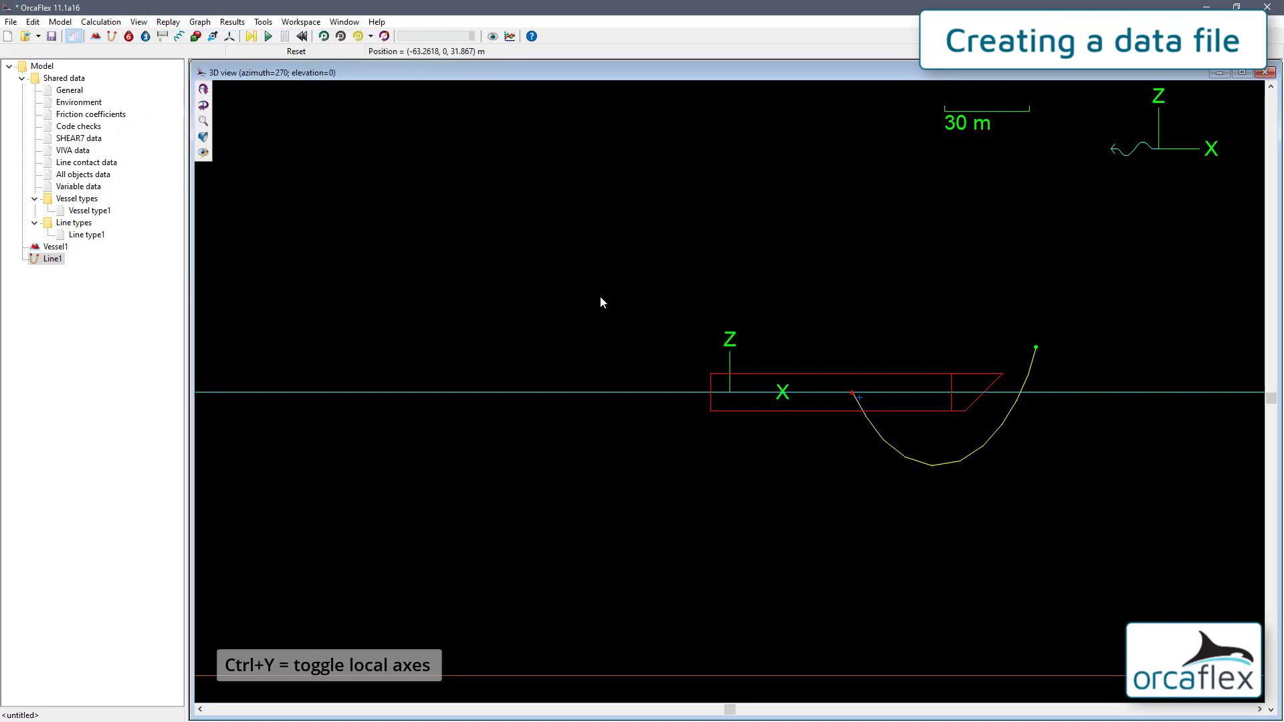
right_click(526, 306)
mouse_move(602, 452)
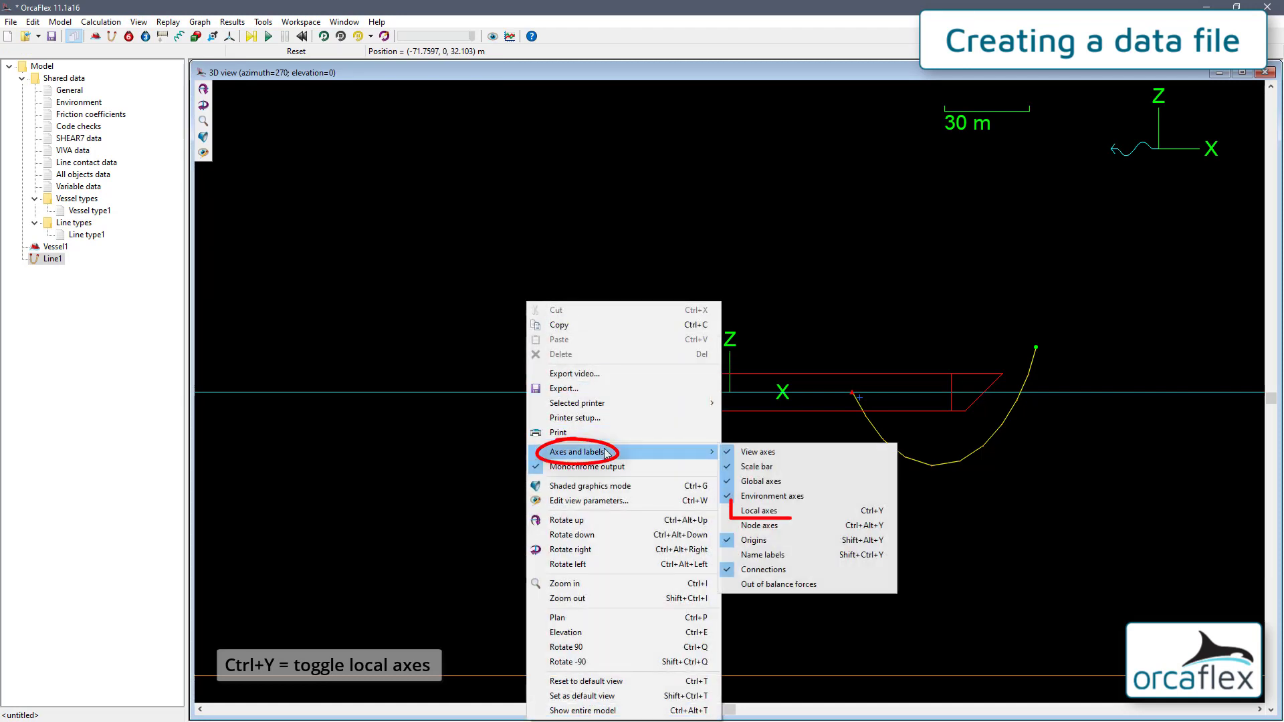
click(763, 511)
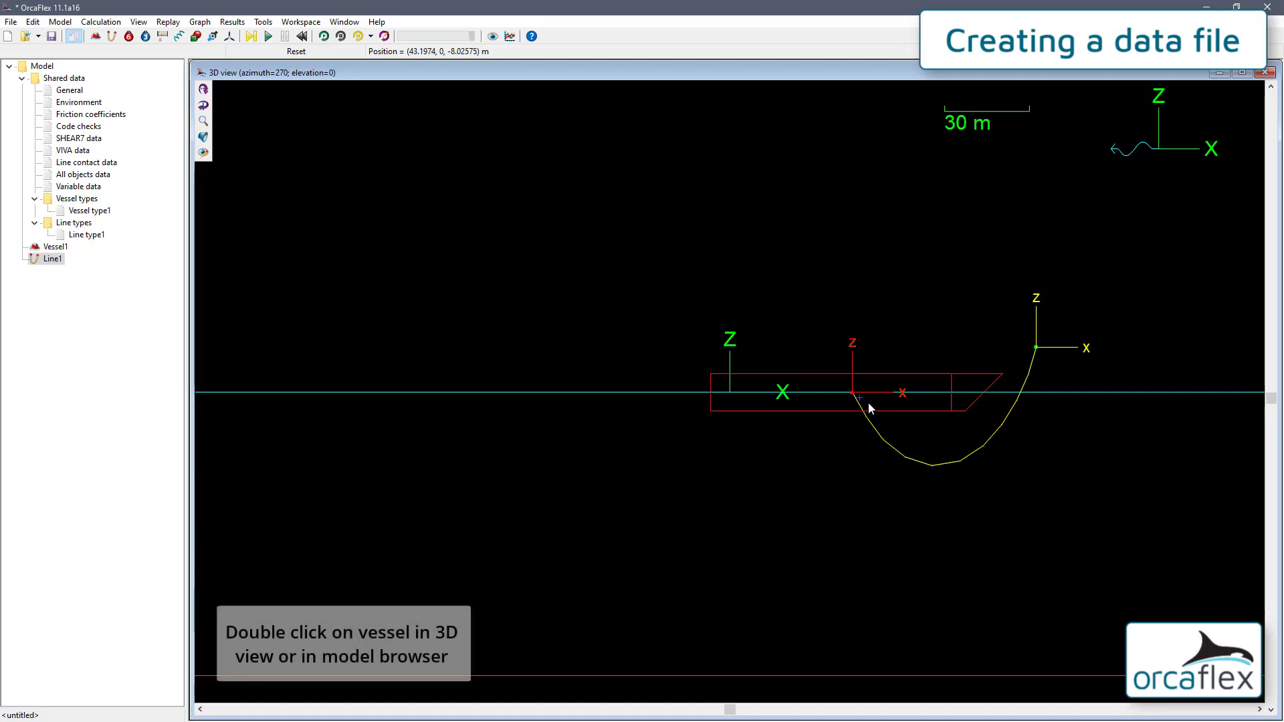
- Set Vessel1's initial x position to 0 m in its vessel data
double_click(836, 411)
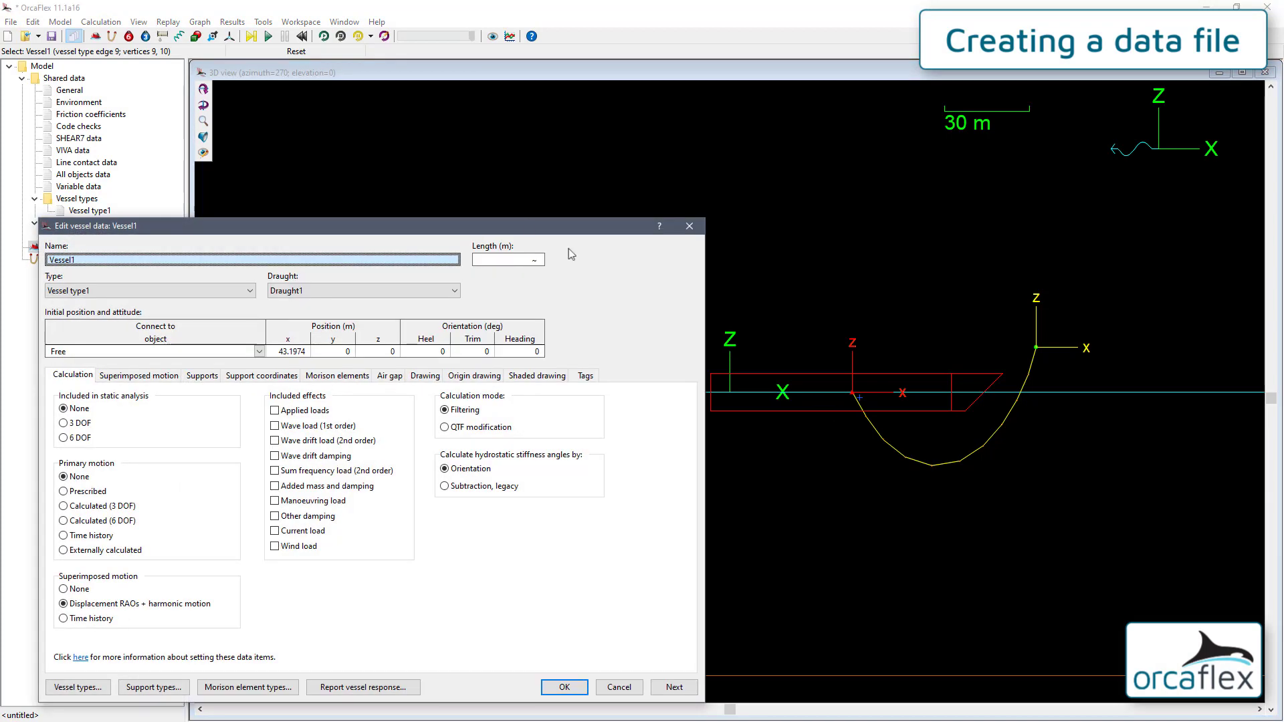
drag(335, 226, 347, 453)
click(314, 579)
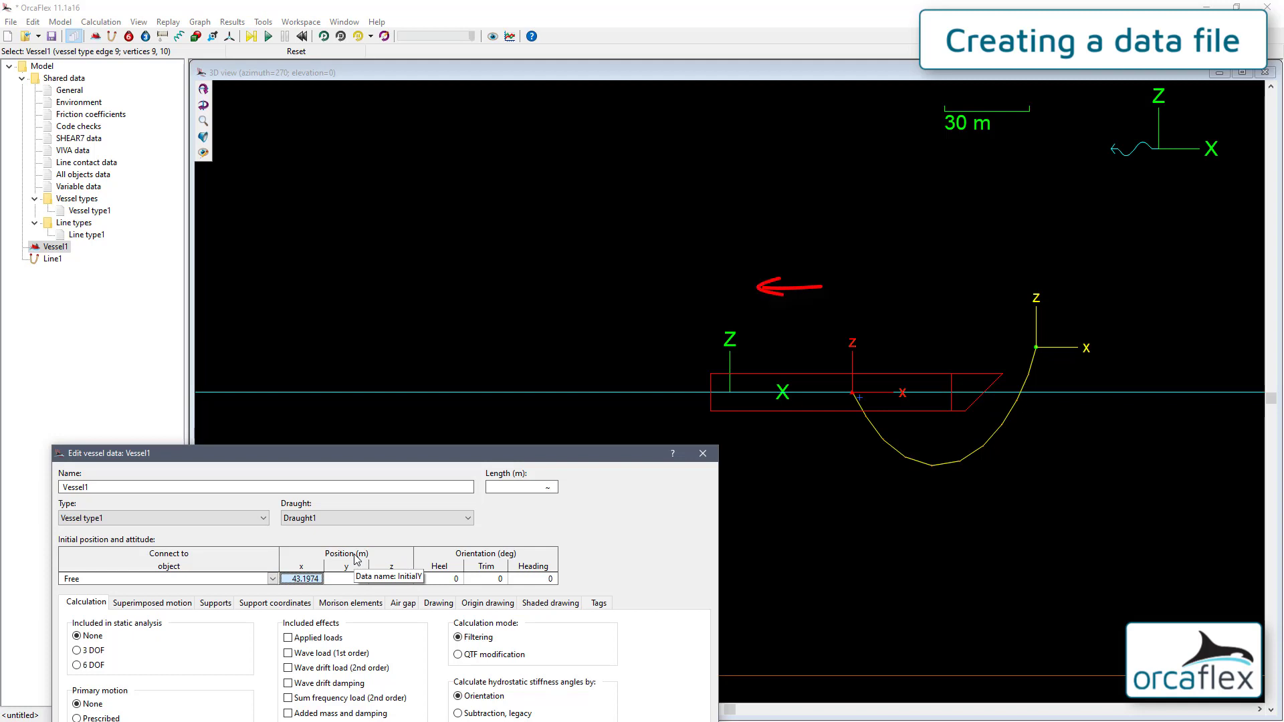
text(0)
key(Return)
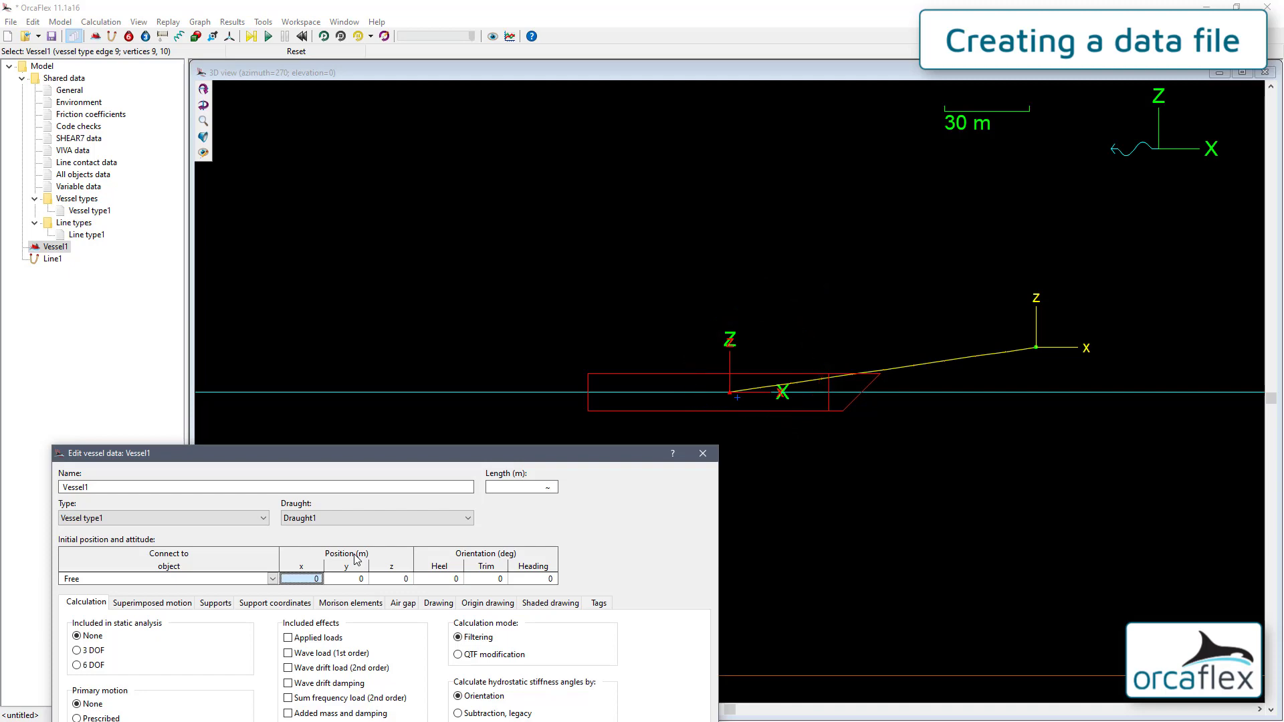
drag(329, 458, 306, 155)
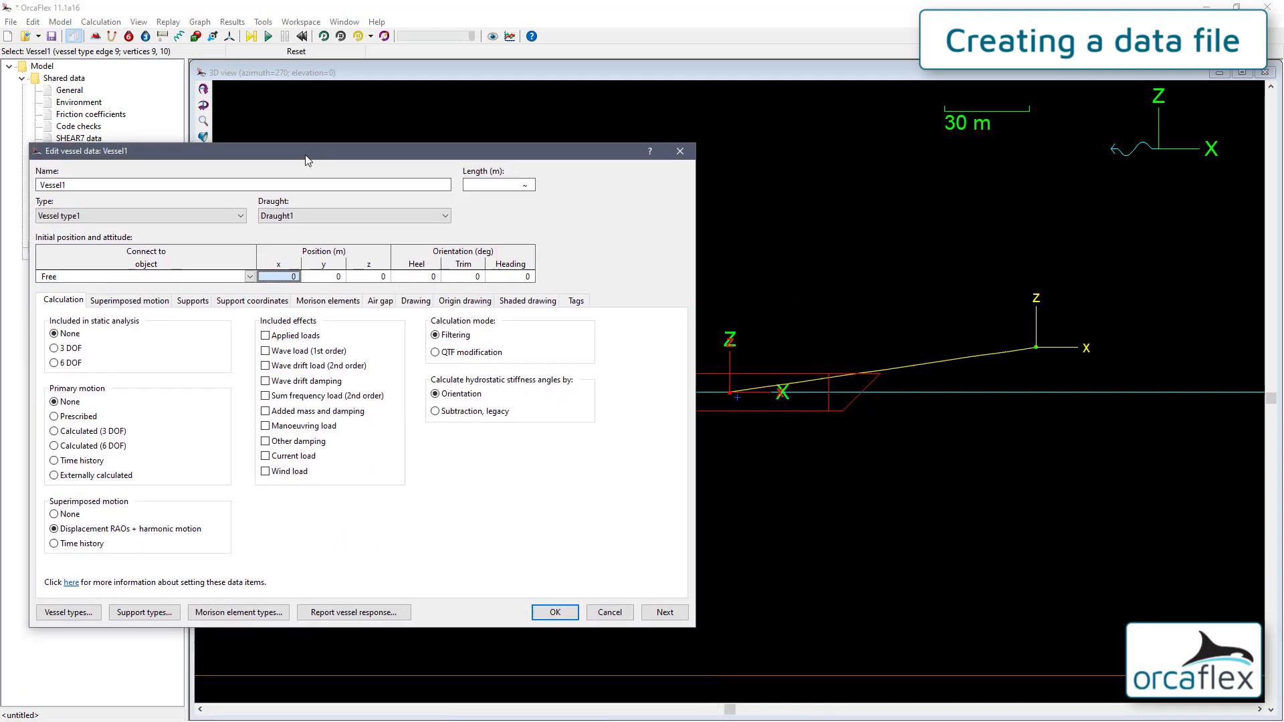
click(555, 612)
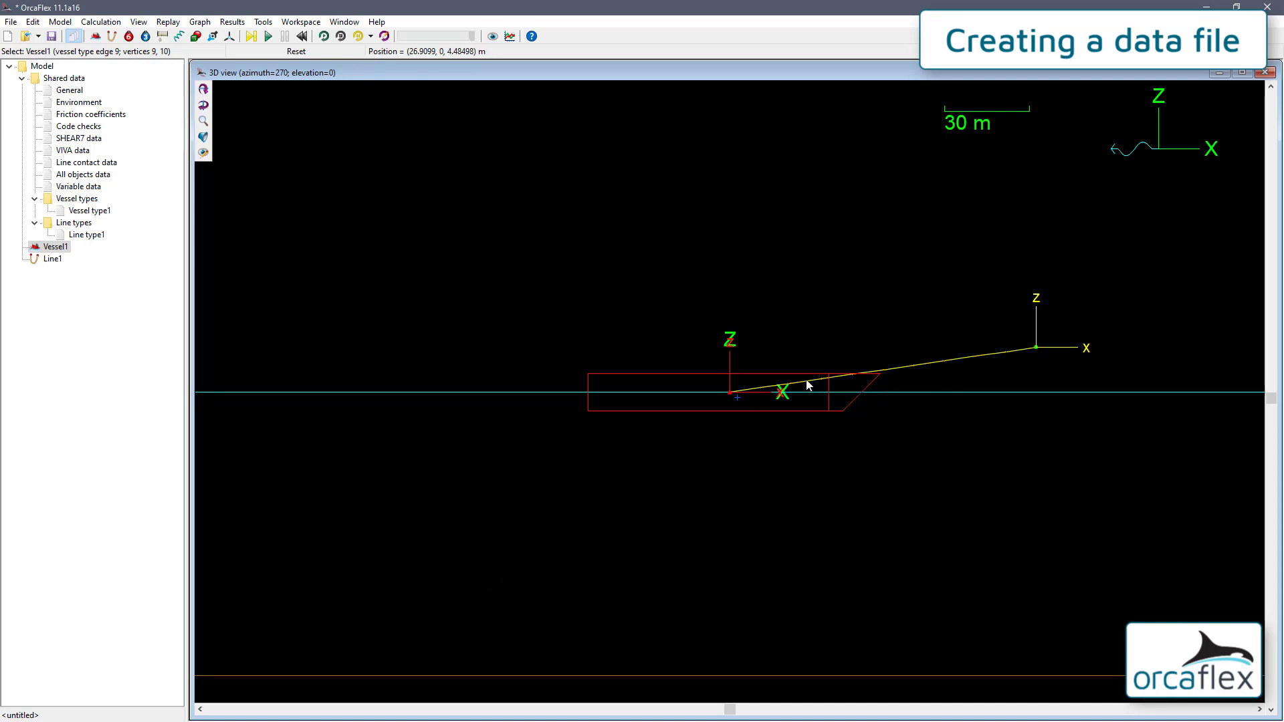
- Move Line1 End A to about x 40 m, z -17 m relative to the vessel, and set End B's z position to -100 m
drag(807, 385, 920, 430)
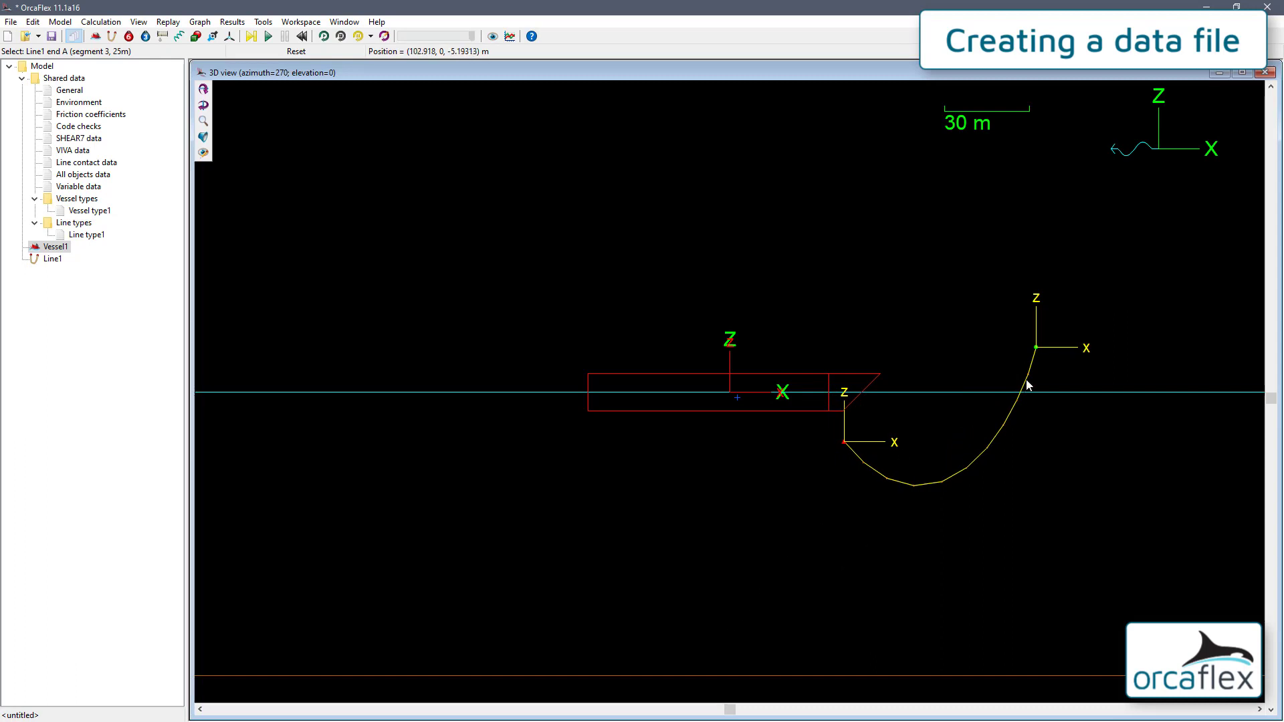
mouse_move(1027, 385)
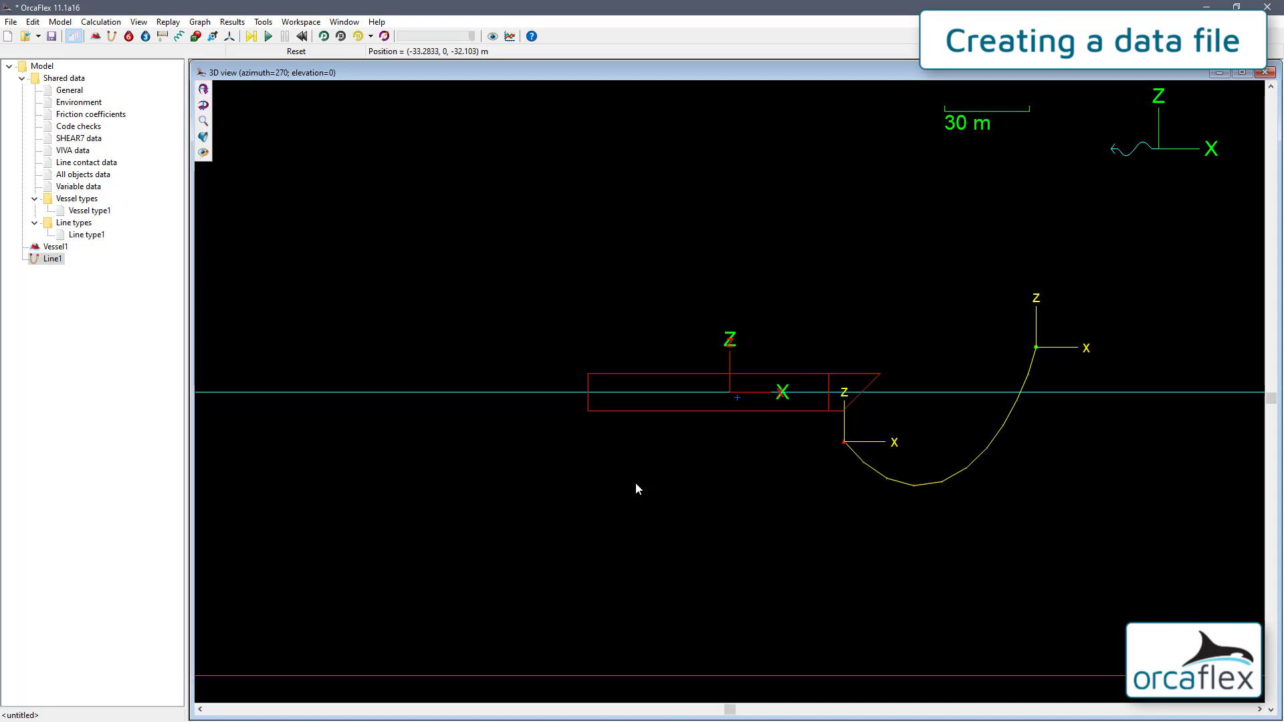
double_click(1007, 422)
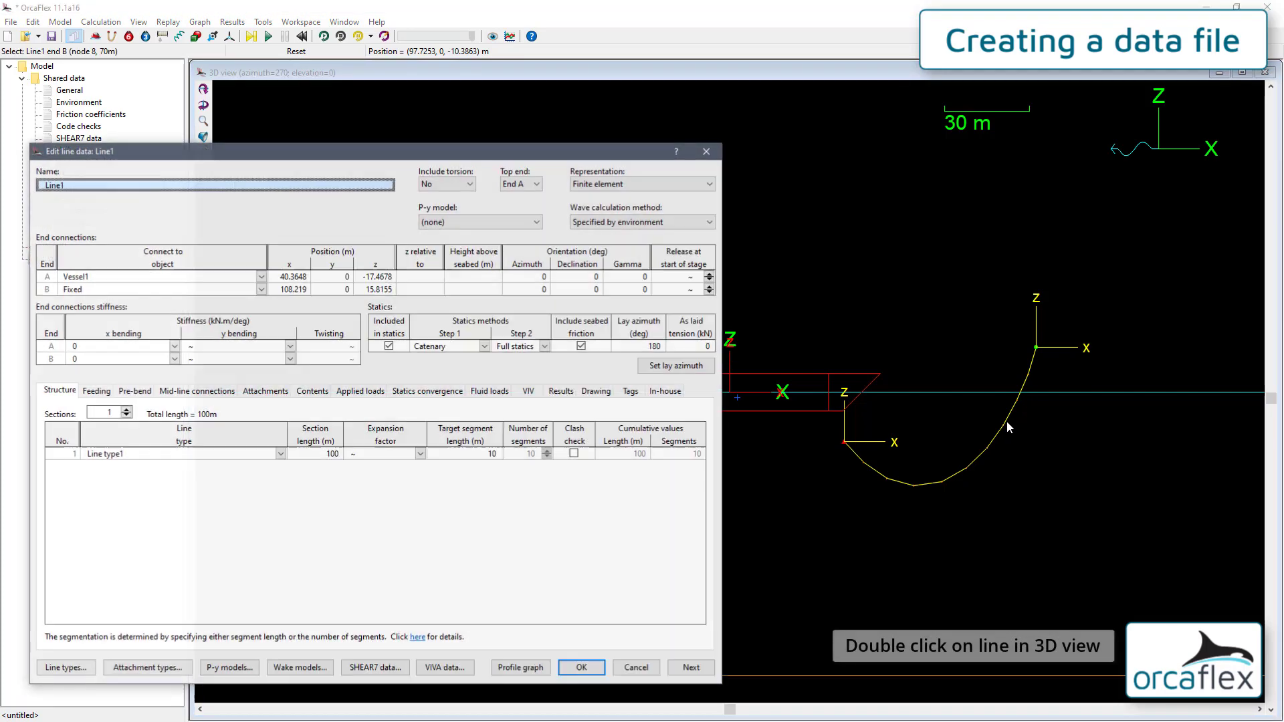
click(378, 290)
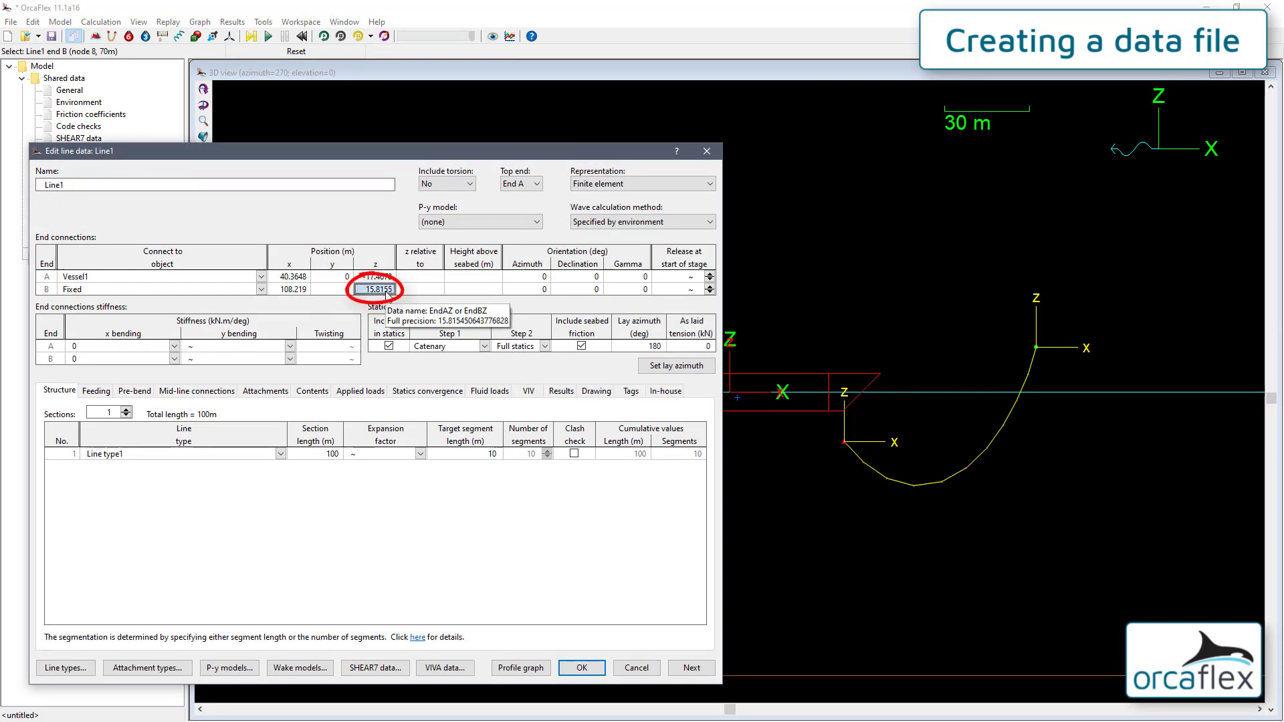
text(-100)
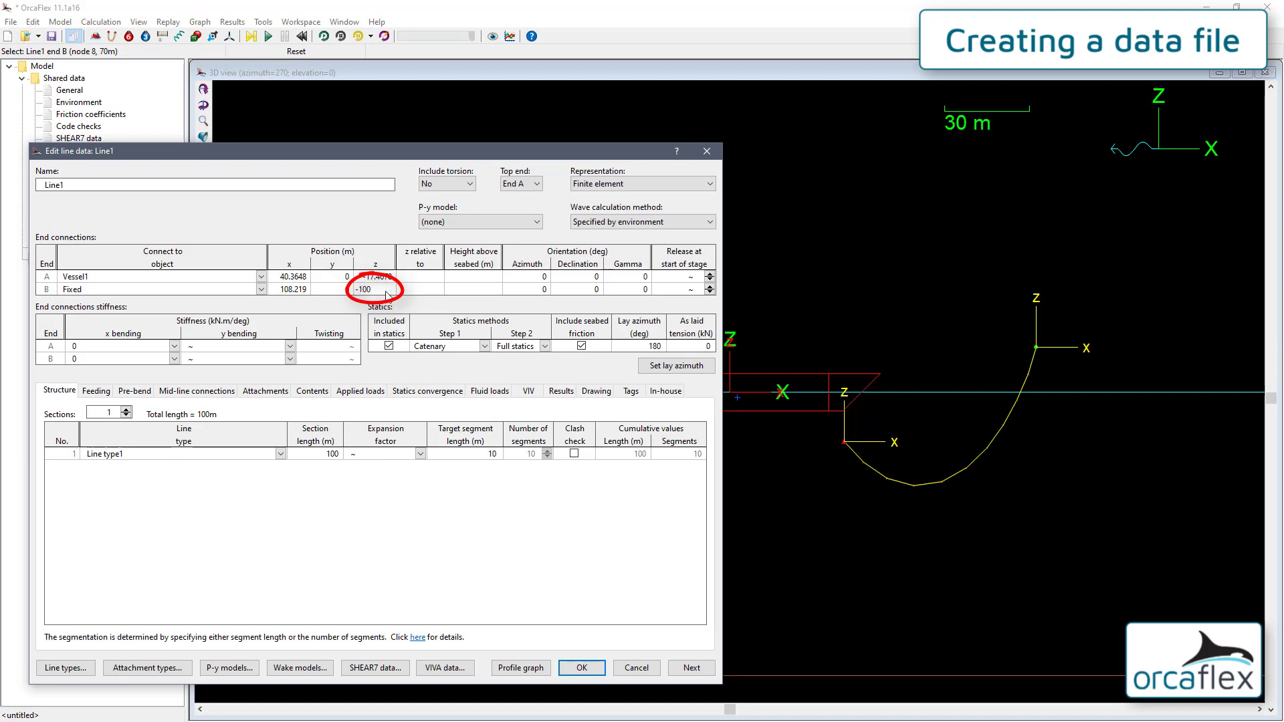
key(Return)
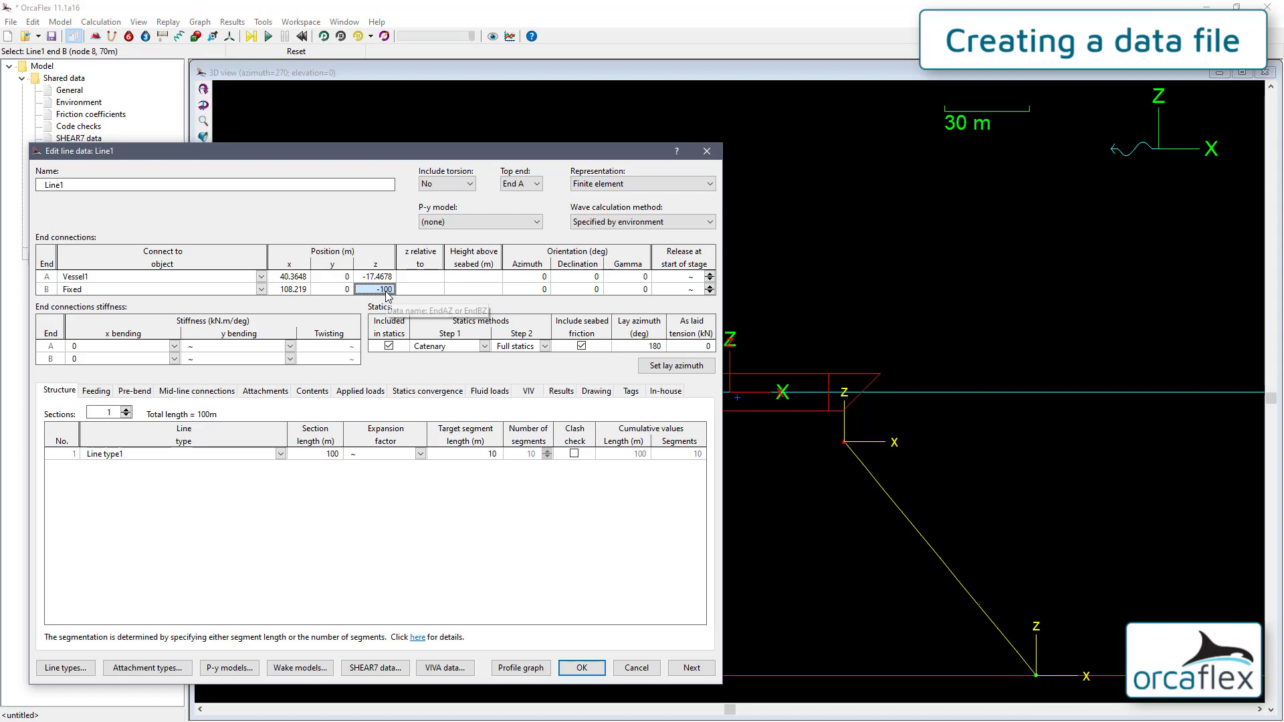
click(585, 668)
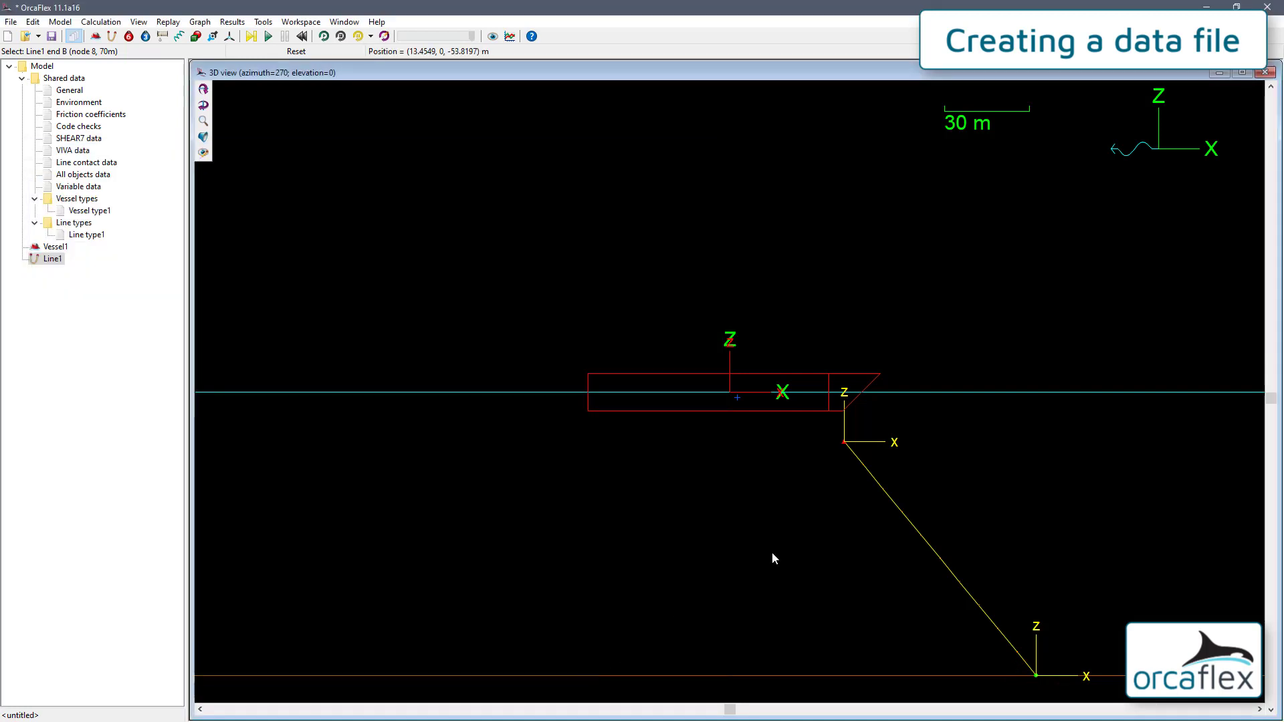
- Try a water depth of 110 m in the seabed data, and undo that environment change
shift+drag(772, 551, 767, 431)
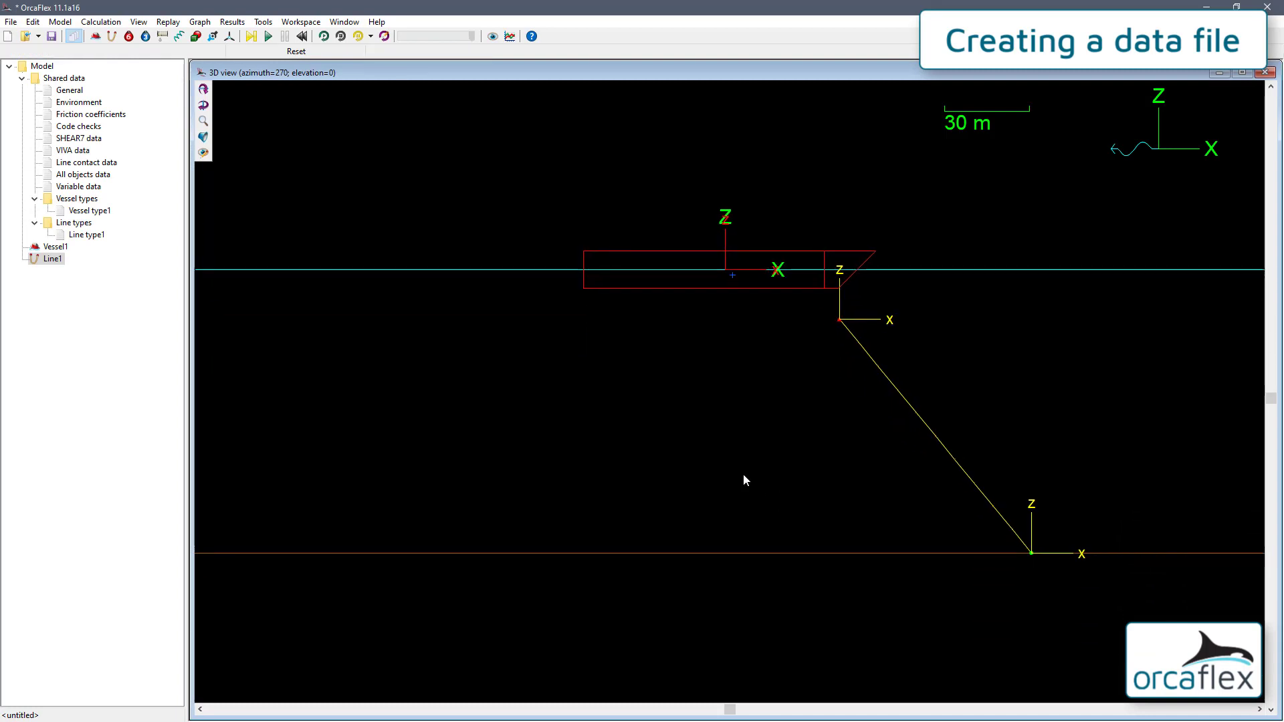
double_click(807, 553)
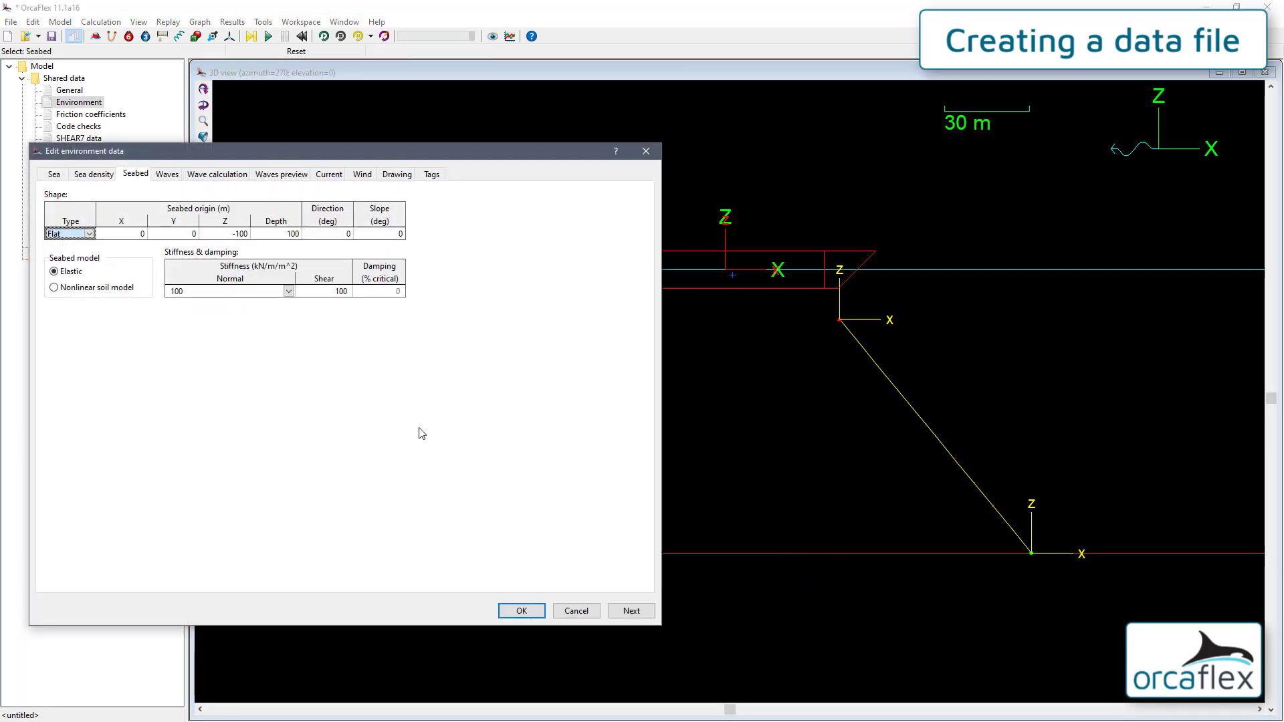
click(290, 236)
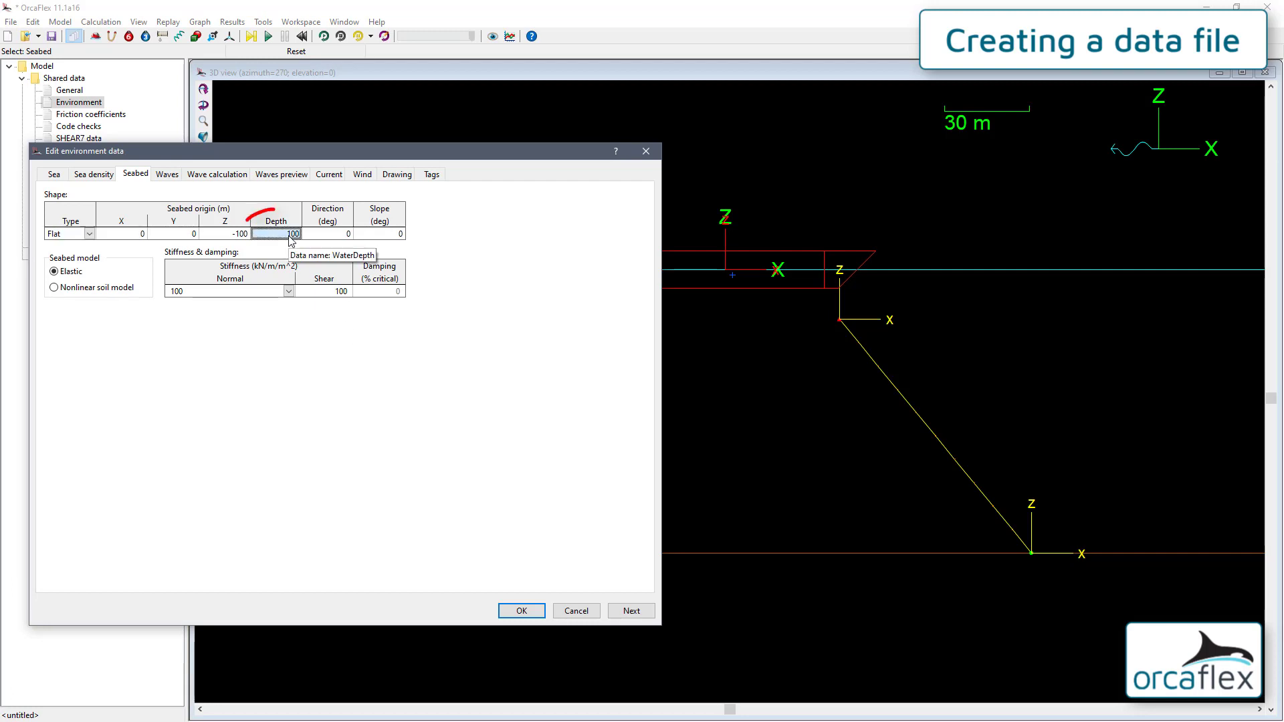
text(110)
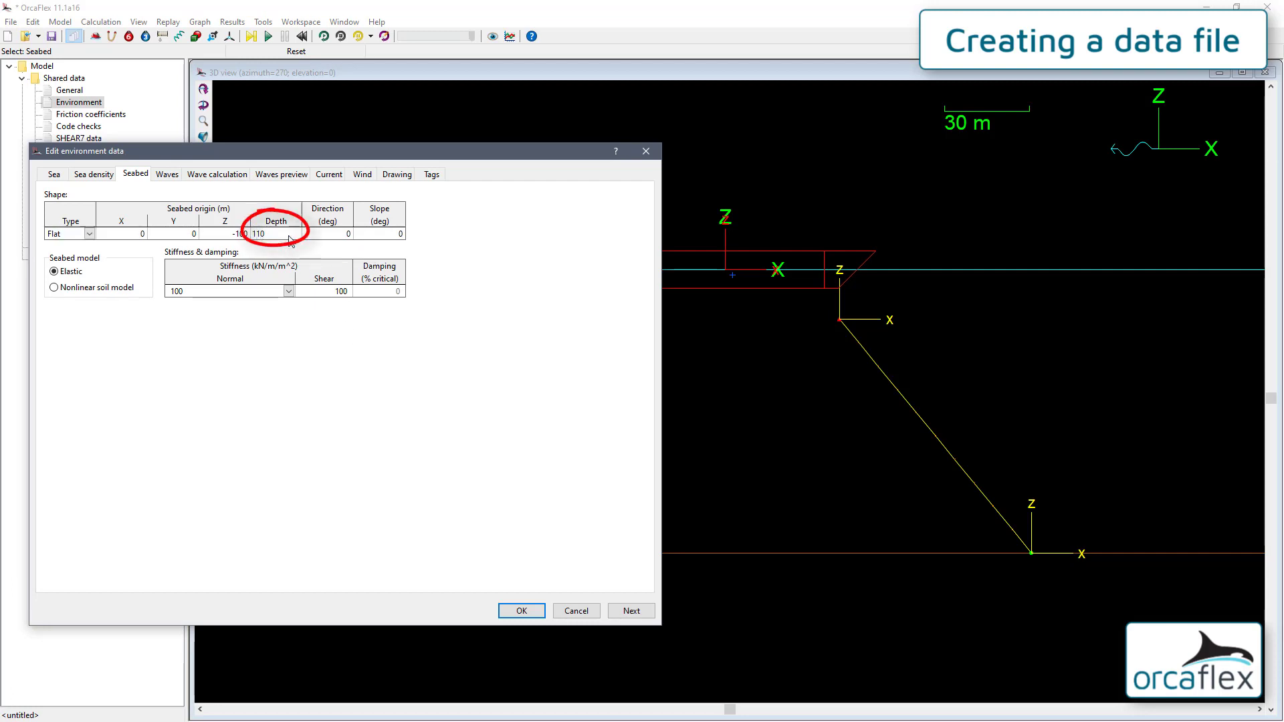
key(Return)
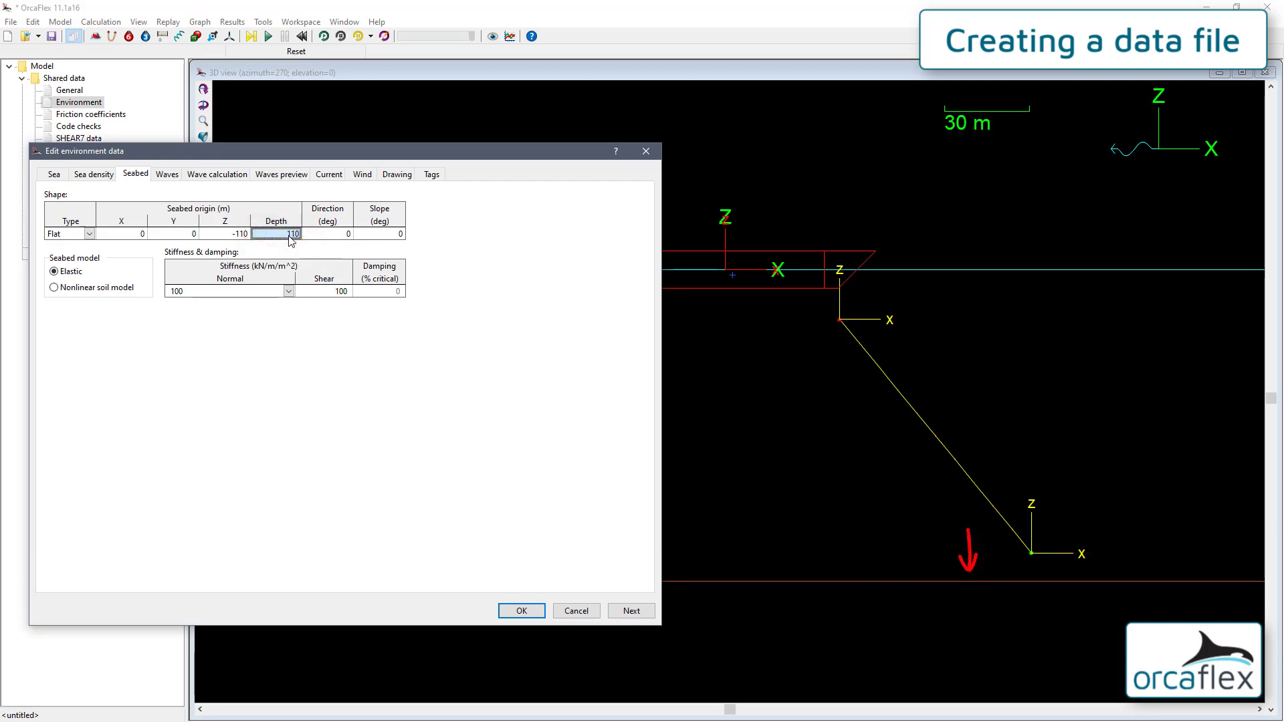
click(522, 611)
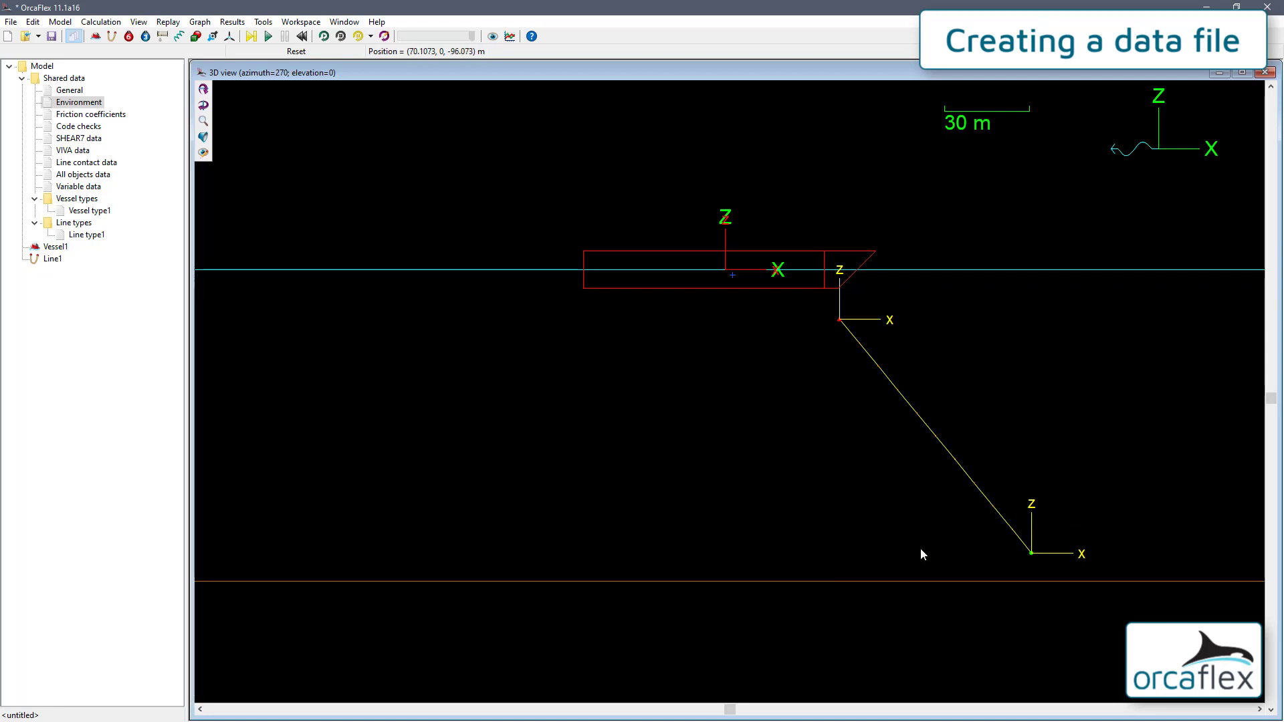
key(ctrl+z)
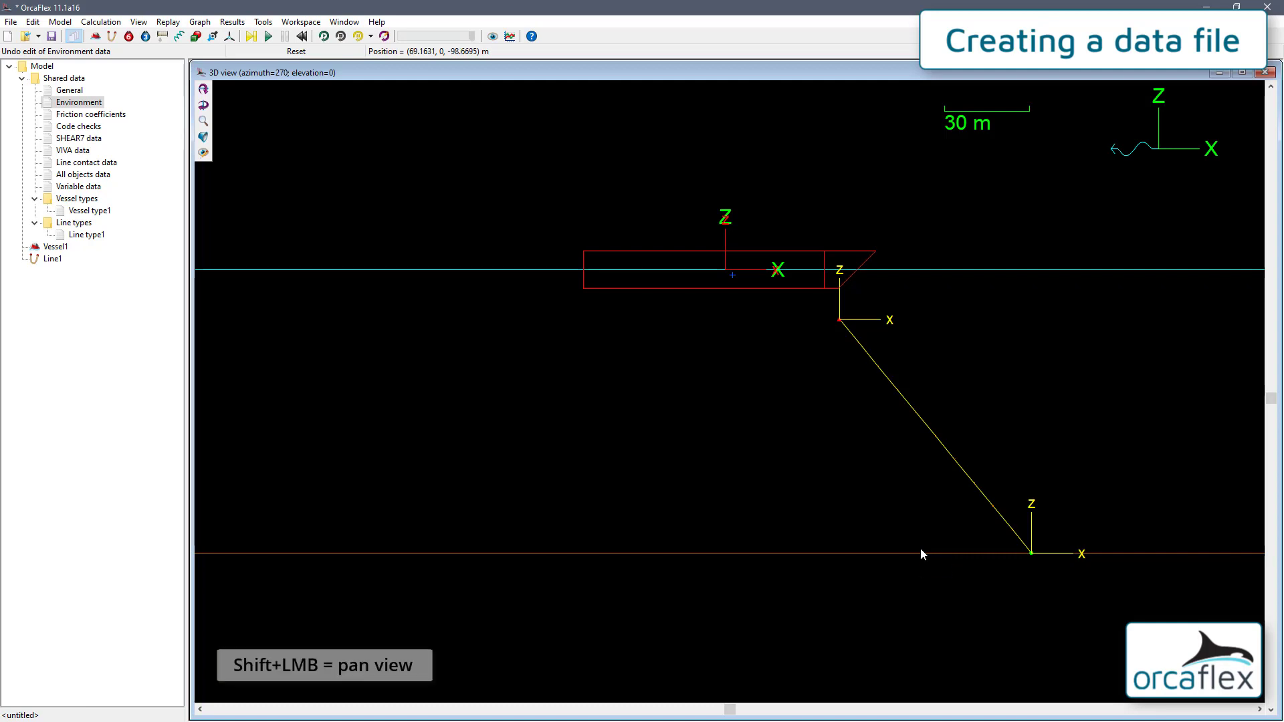
- Try a seabed slope of 10 degrees in the environment data, and undo that change
shift+drag(922, 552, 805, 509)
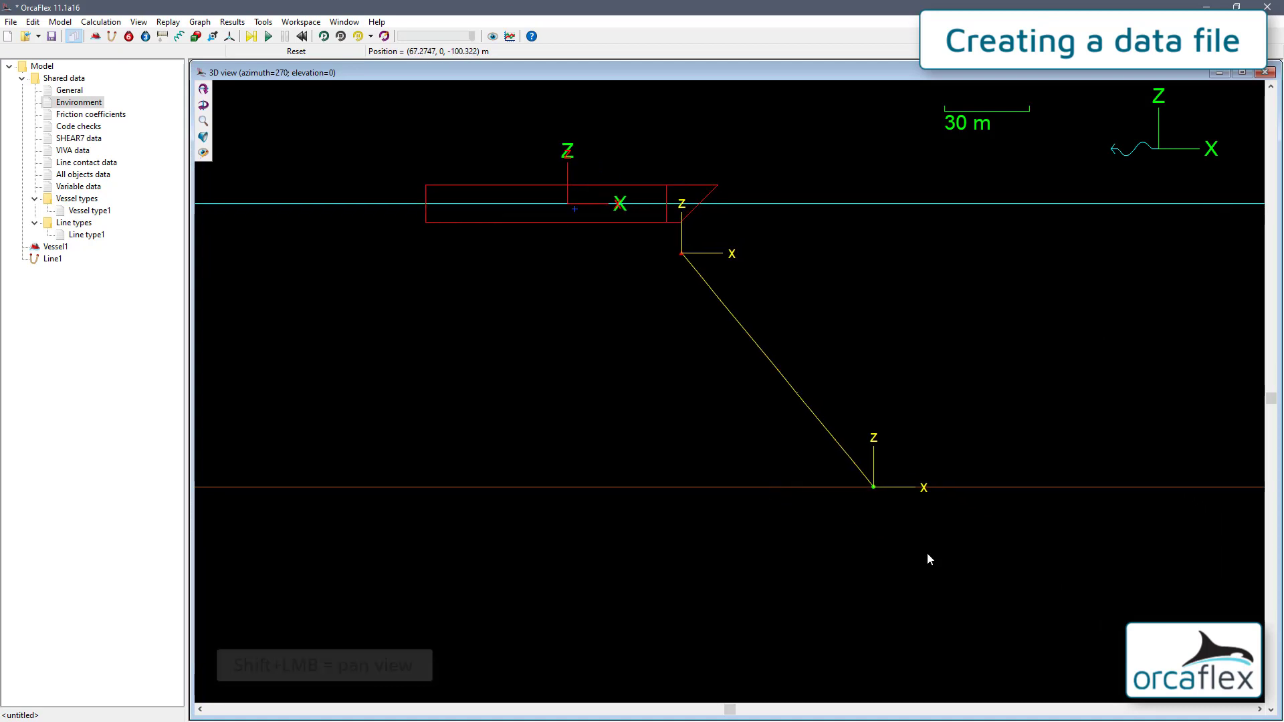
double_click(758, 488)
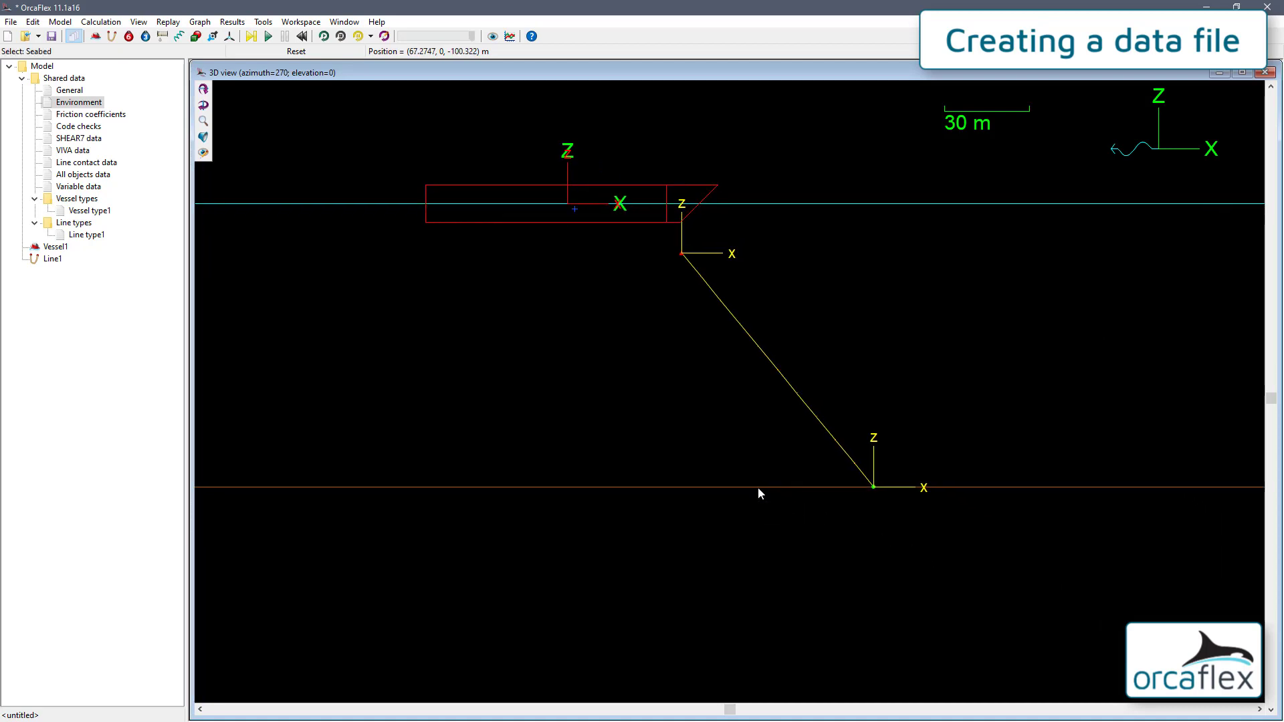
click(385, 234)
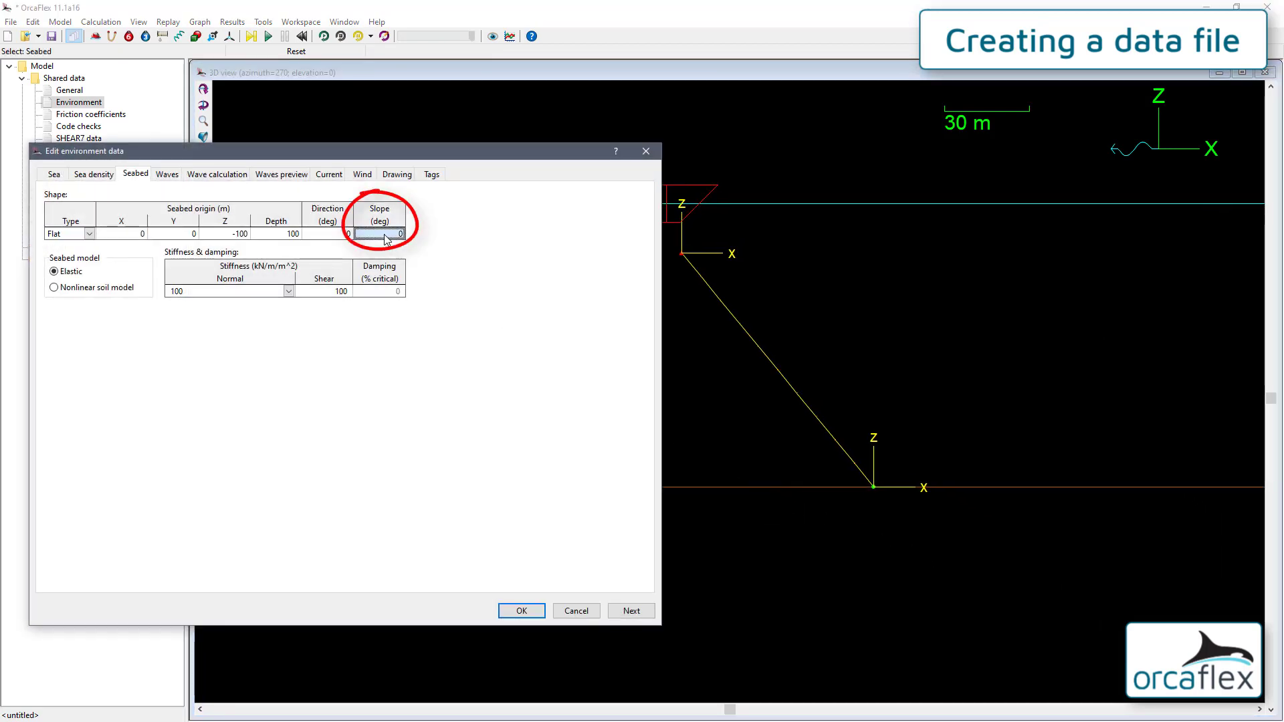
text(10)
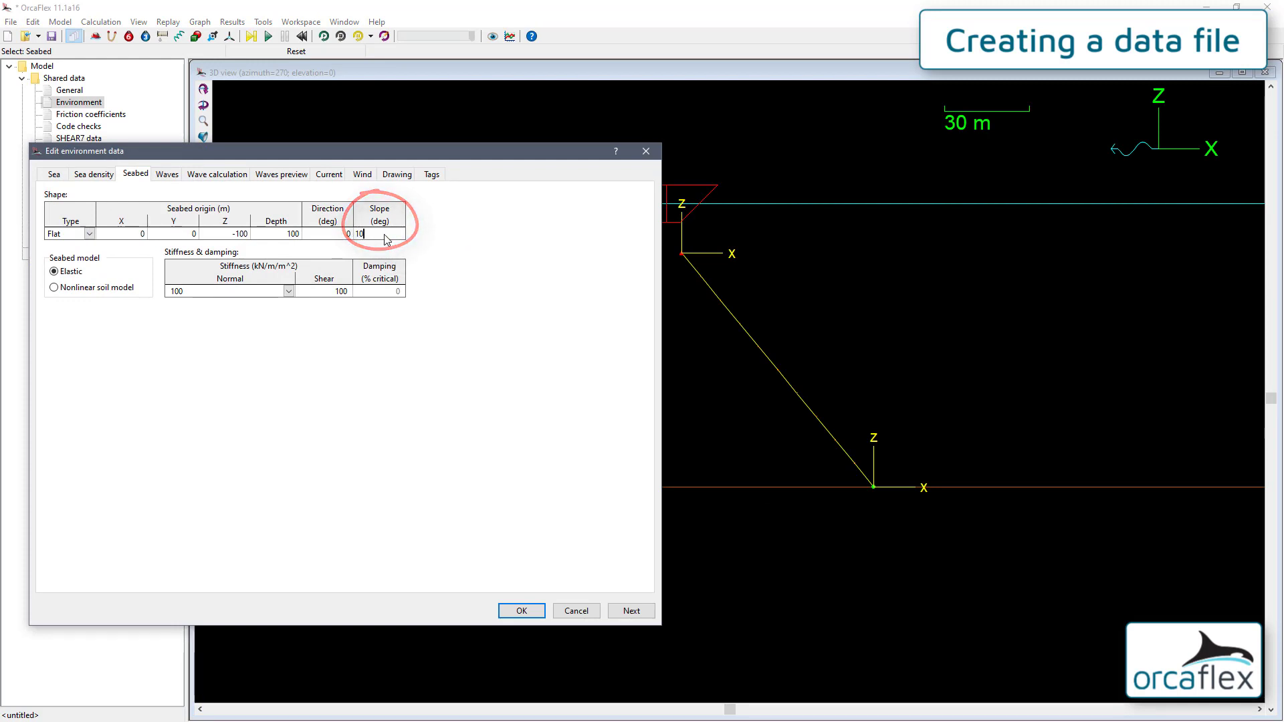
key(Return)
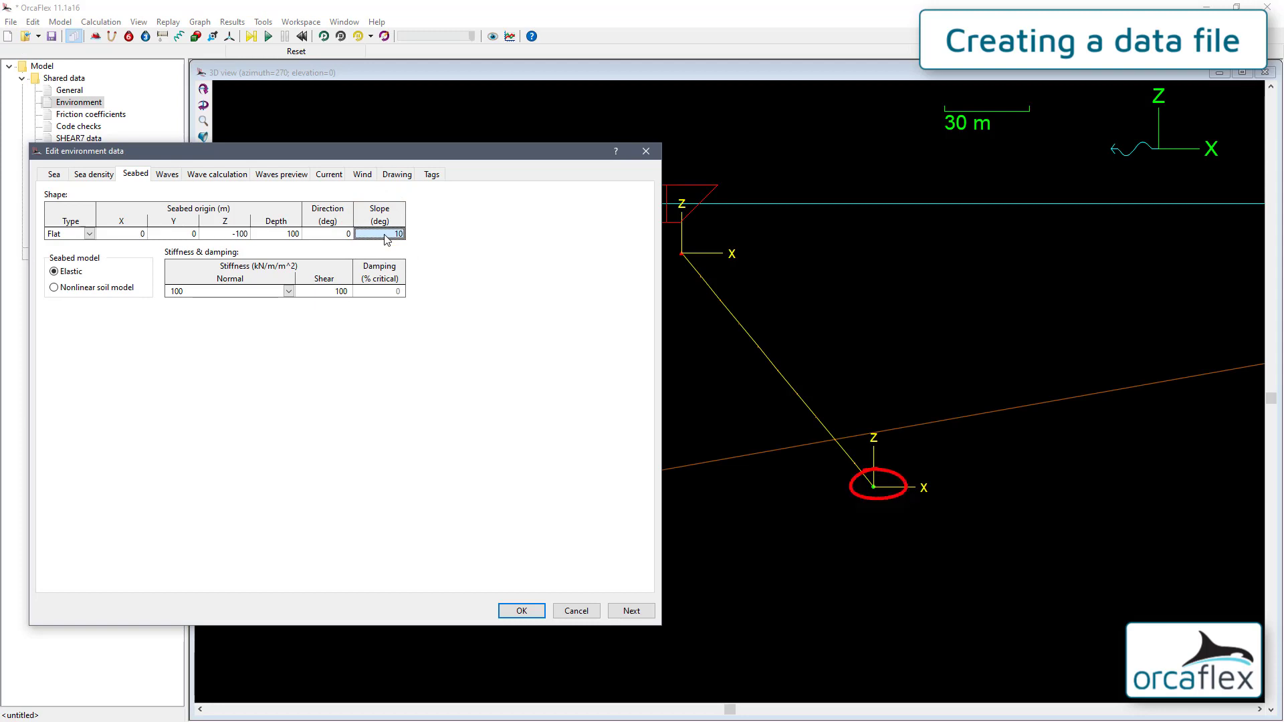
click(522, 611)
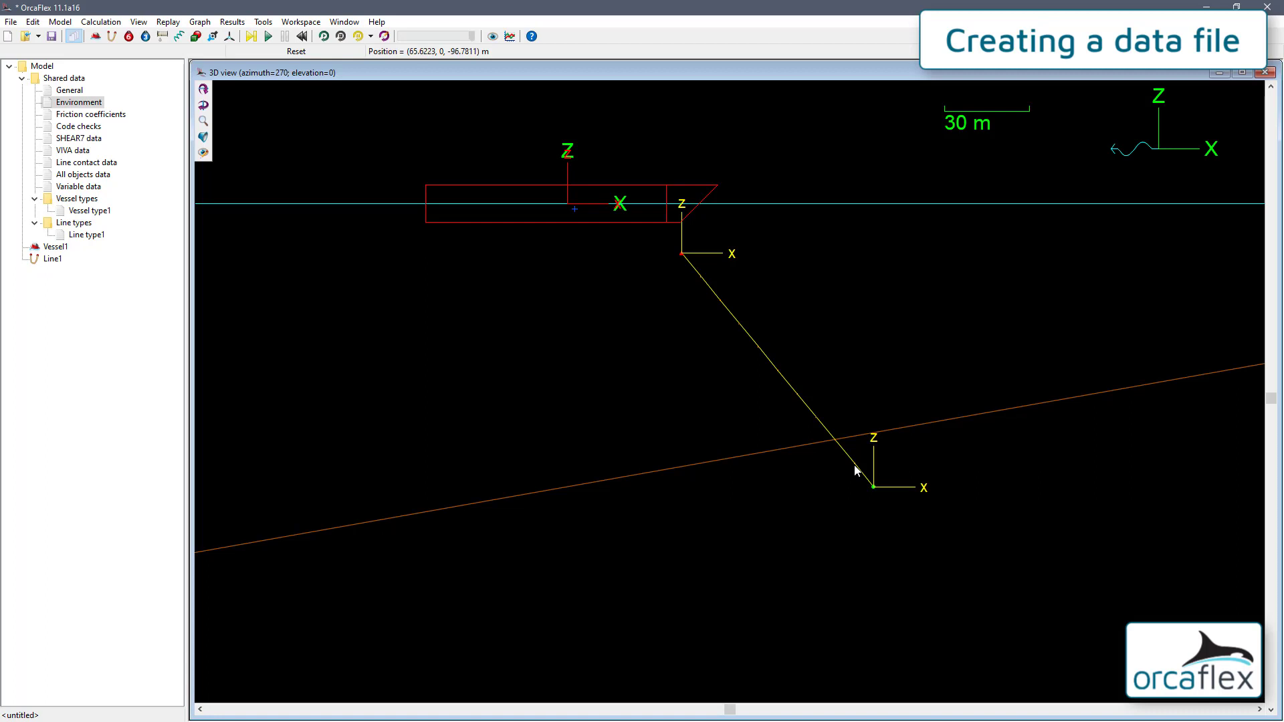
key(ctrl+z)
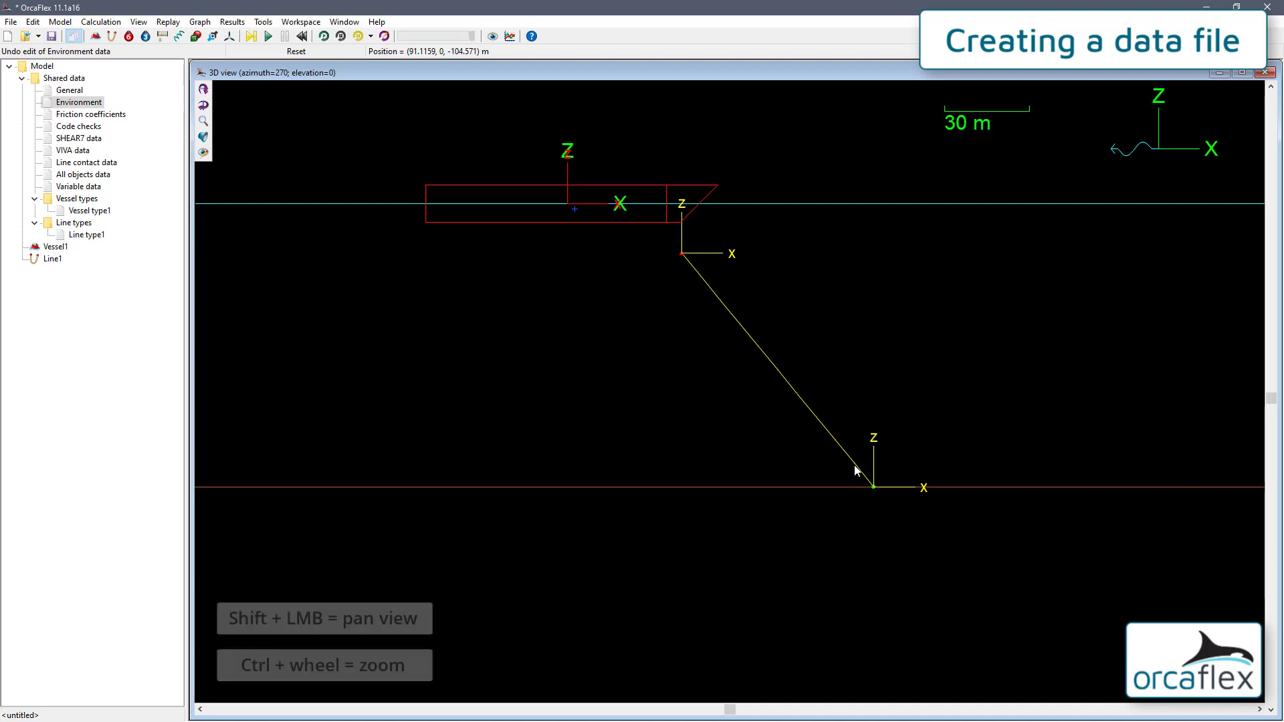
- Move Line1 End A down and away from the vessel's centre to about x 51 m, z -31 m relative to the vessel
shift+drag(894, 526, 851, 627)
ctrl+scroll(825, 534, up, 3)
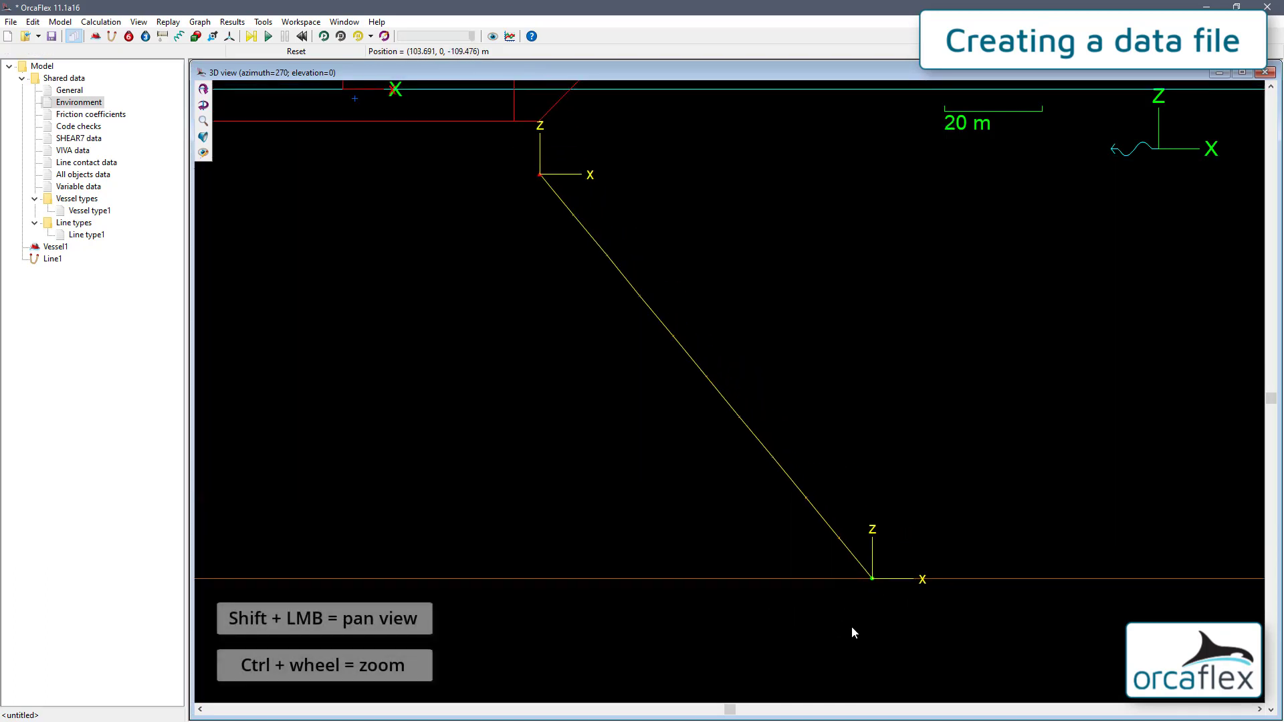
drag(556, 197, 591, 244)
drag(601, 251, 609, 262)
- Turn off the display of local axes in the 3D view around Line1's End B at the seabed
shift+drag(866, 638, 813, 522)
ctrl+scroll(745, 559, up, 7)
ctrl+drag(840, 521, 756, 490)
ctrl+scroll(843, 508, up, 4)
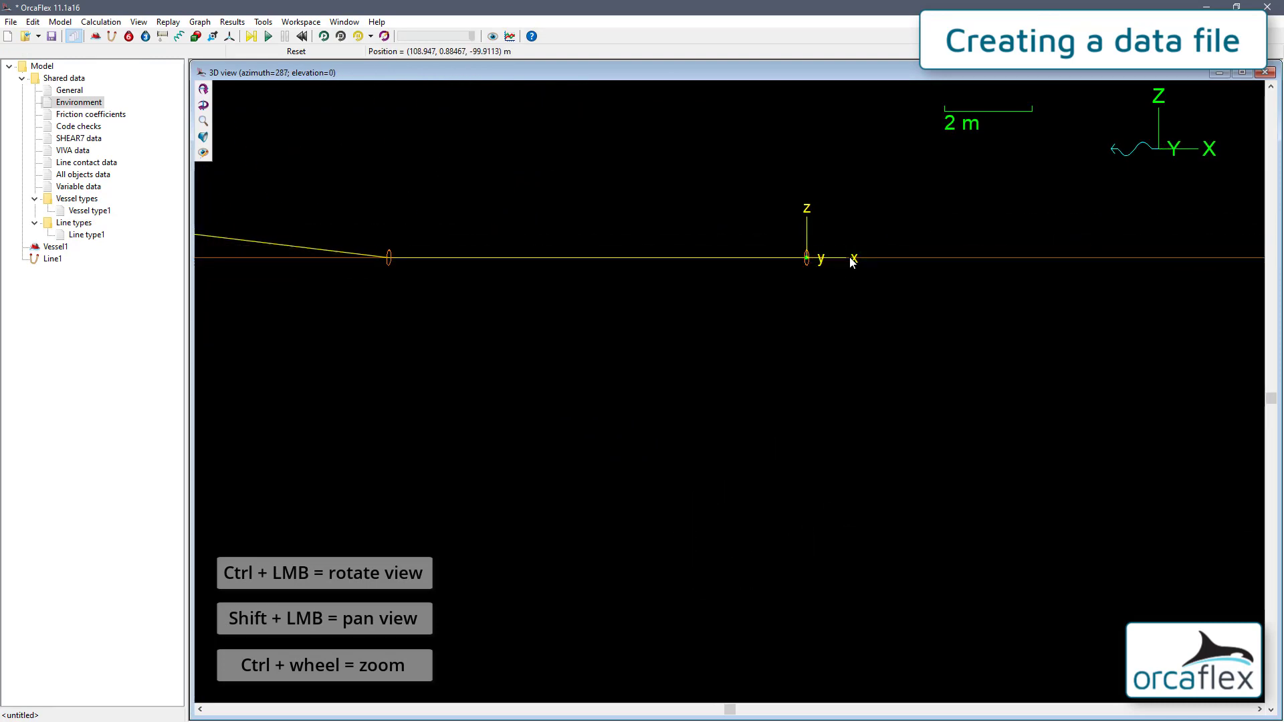
ctrl+scroll(806, 316, up, 6)
shift+drag(805, 315, 743, 423)
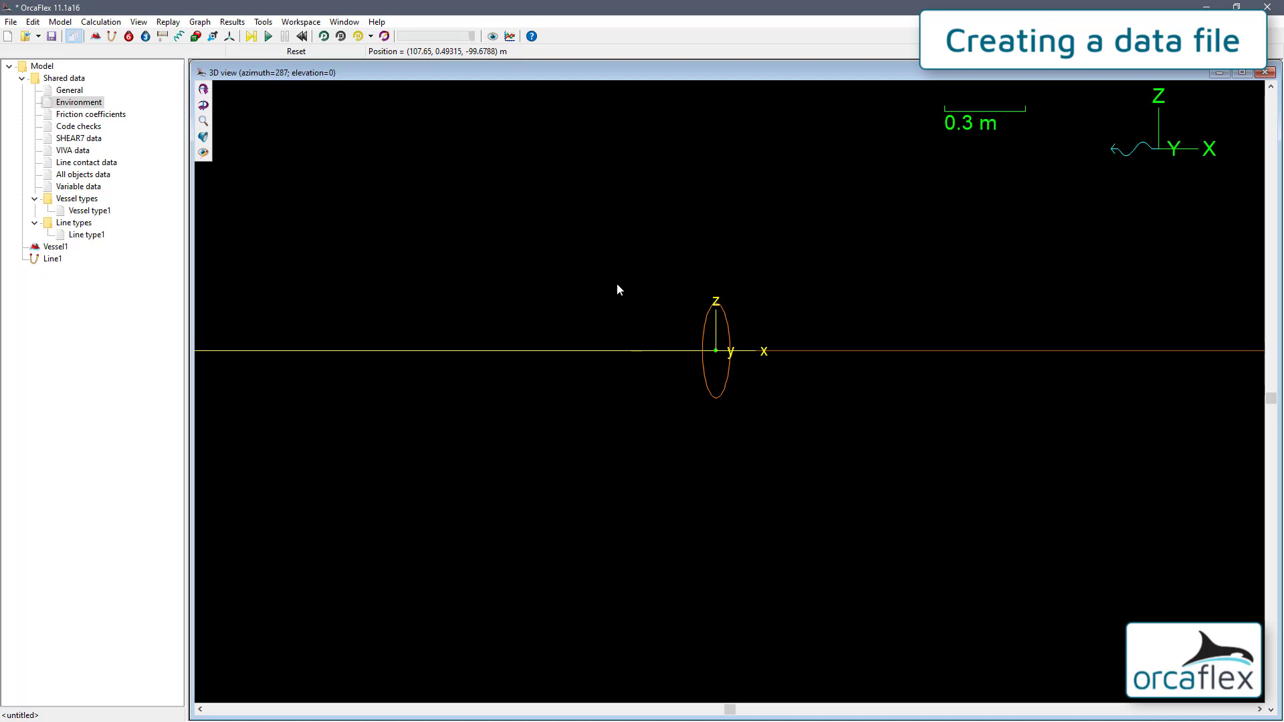
right_click(602, 262)
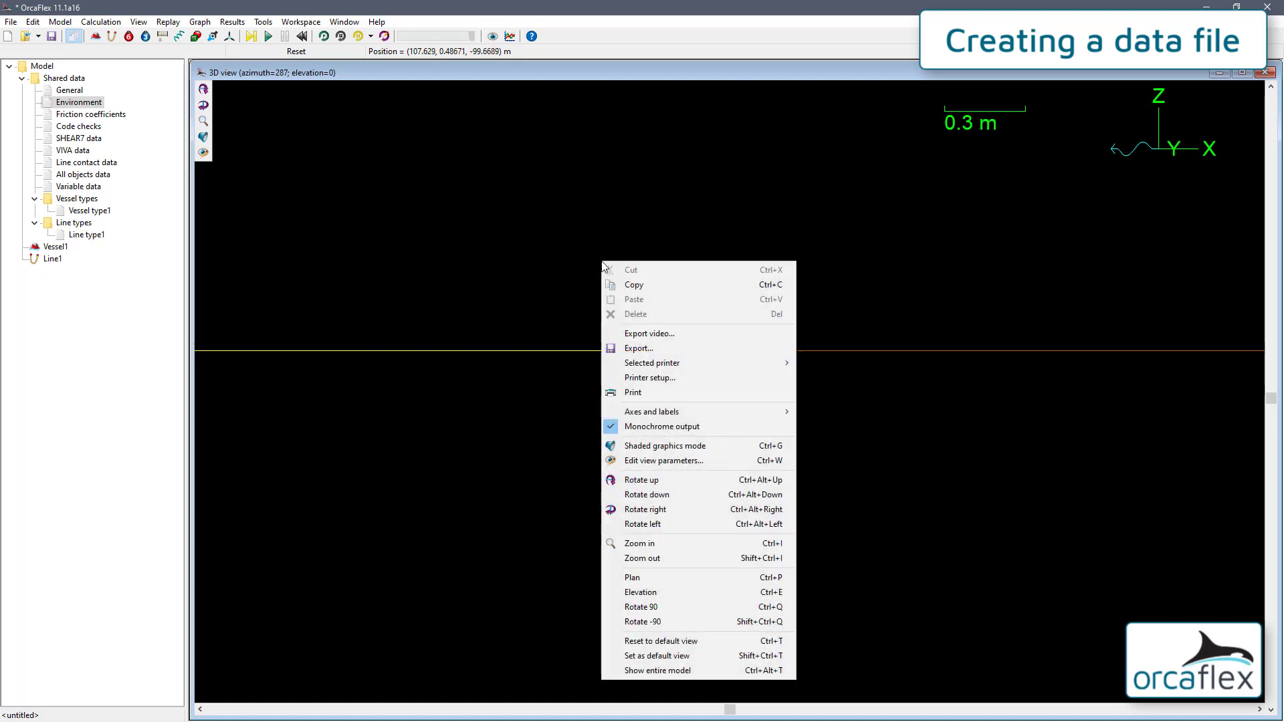
mouse_move(708, 404)
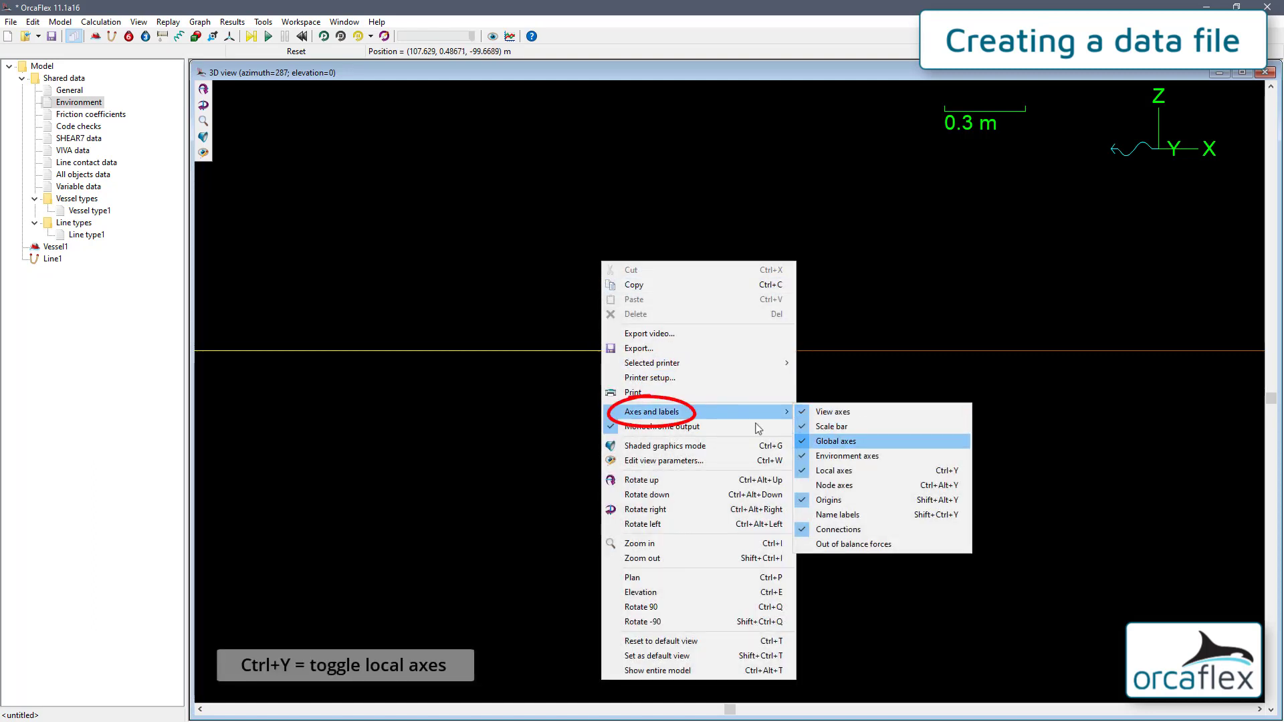
click(860, 471)
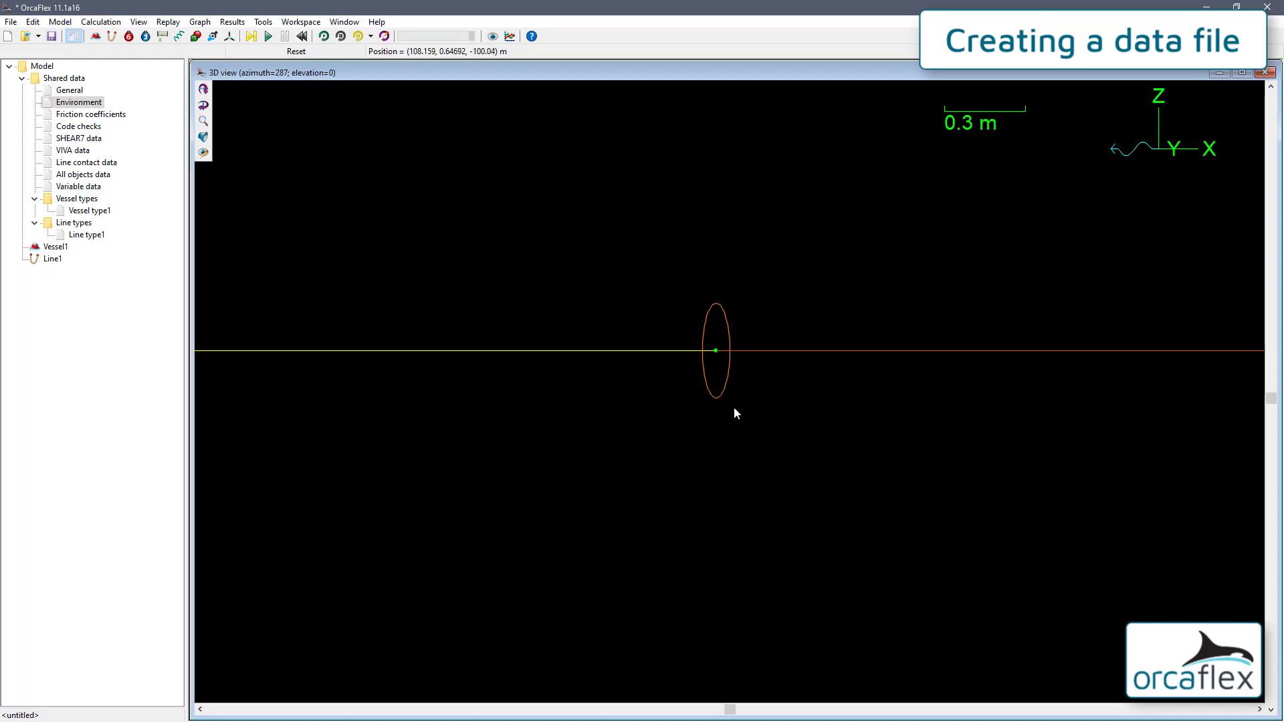
- Change Line1's End B connection from a fixed point to Anchored in the line data
scroll(734, 408, down, 1)
scroll(729, 418, down, 1)
drag(725, 431, 887, 451)
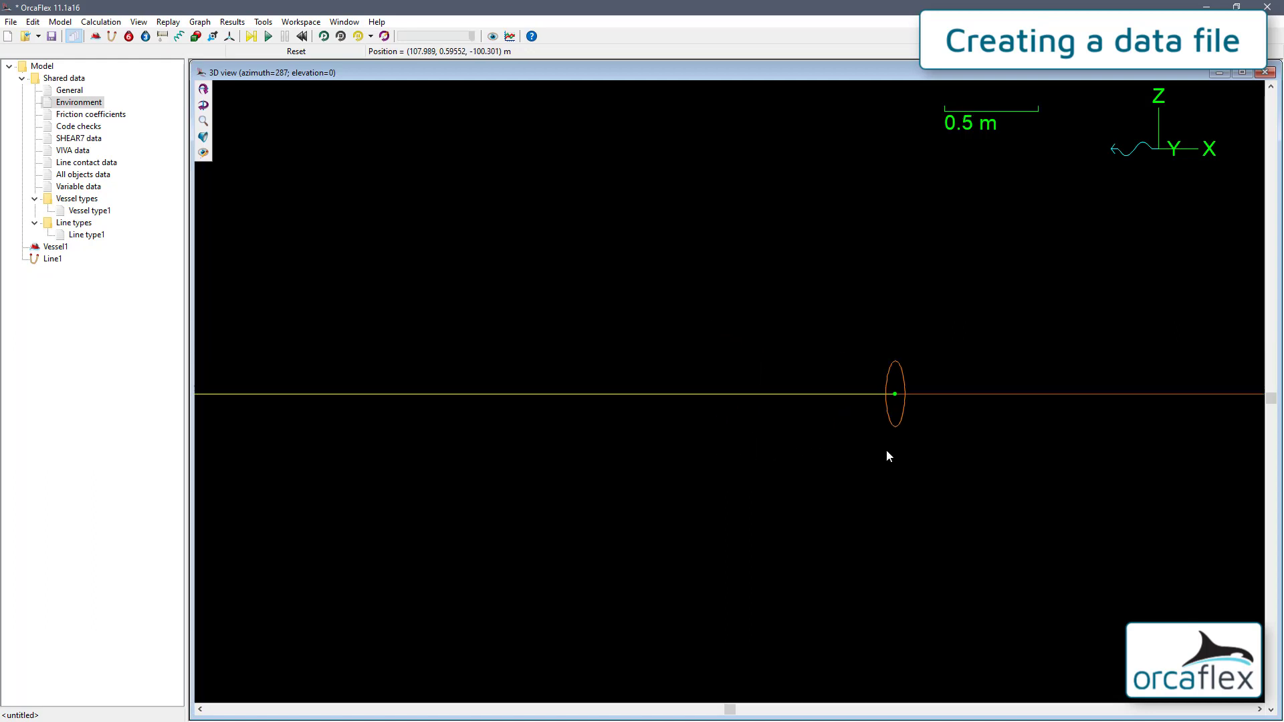
double_click(52, 261)
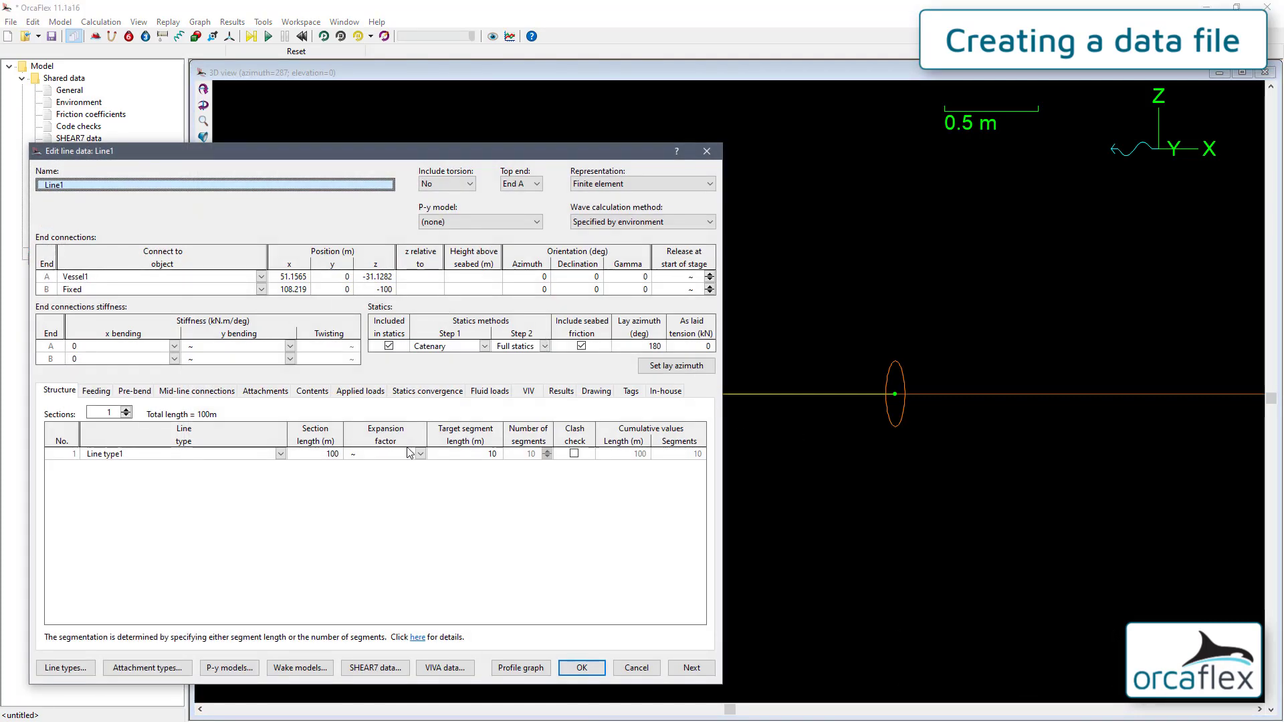
click(262, 289)
key(Down)
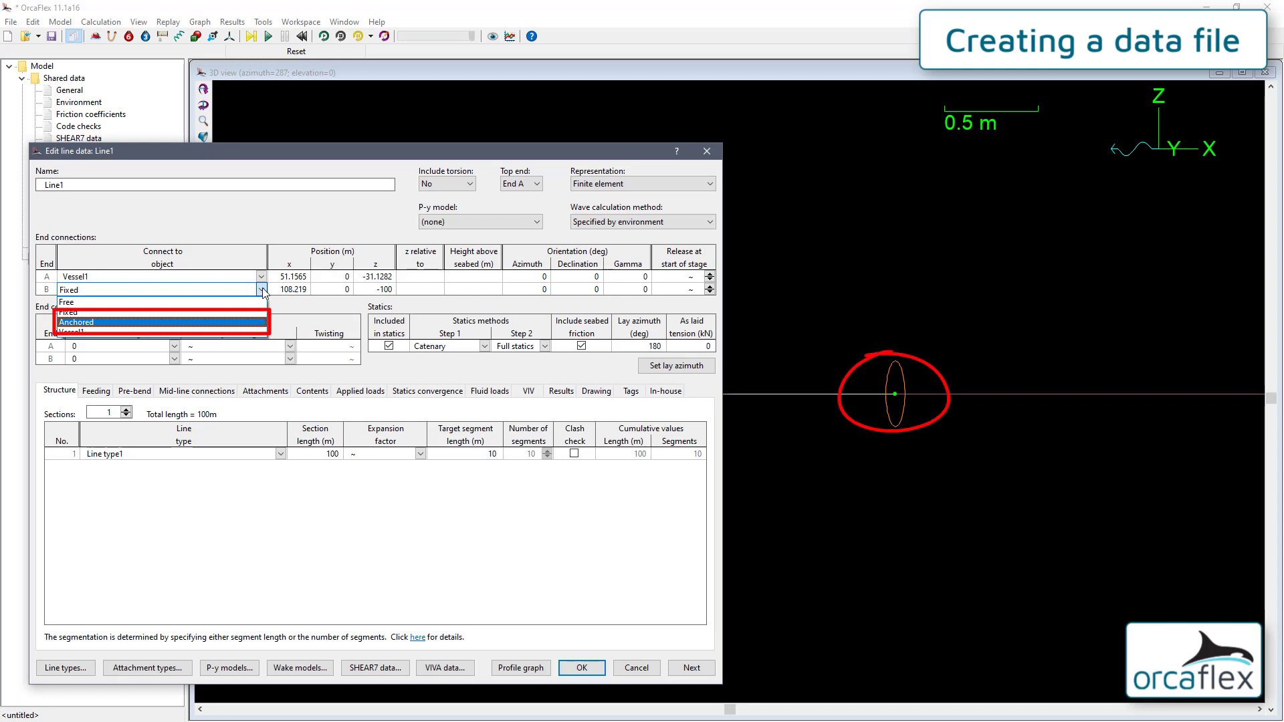
click(253, 323)
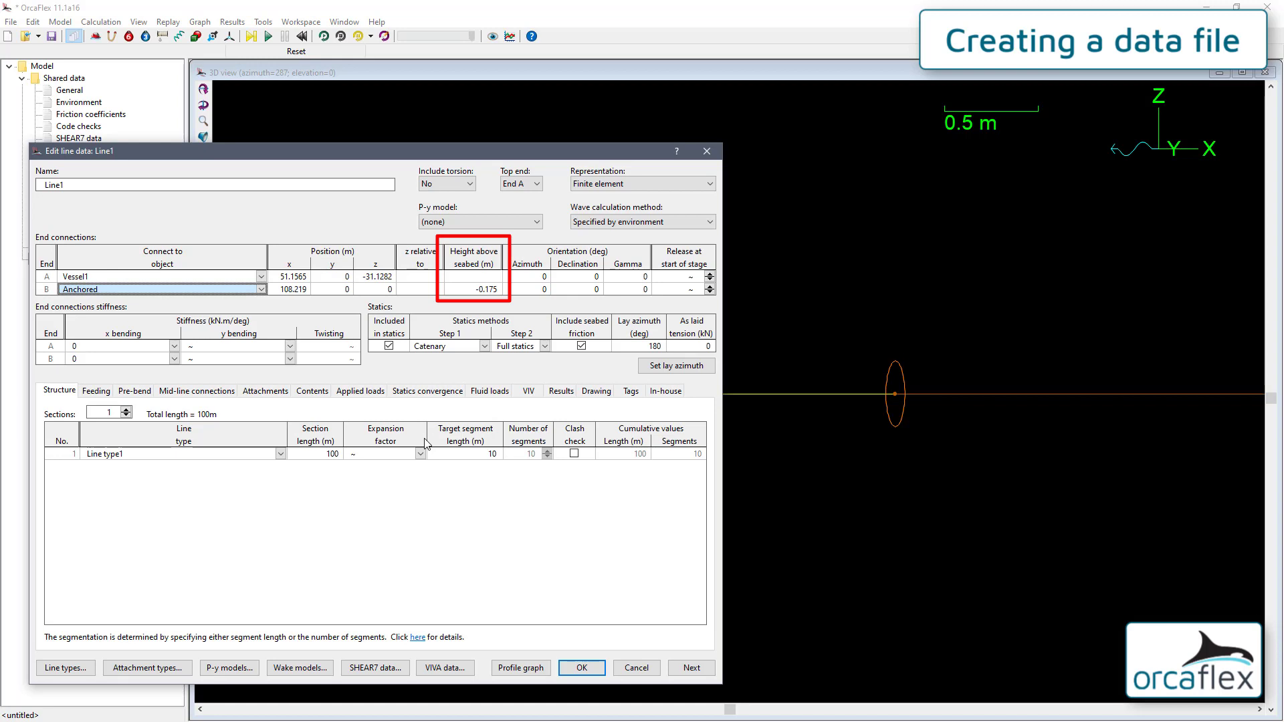
- Set End B's height above seabed to 0 m and accept the line data
click(487, 292)
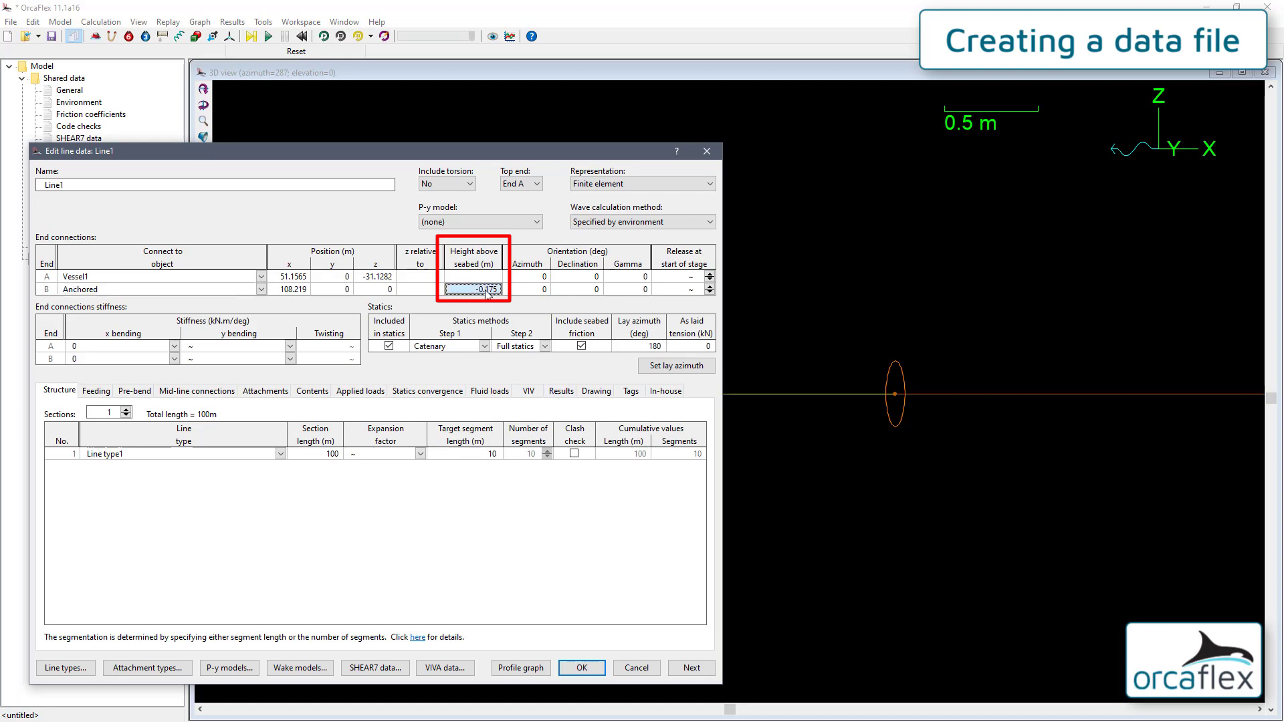
text(0)
key(Return)
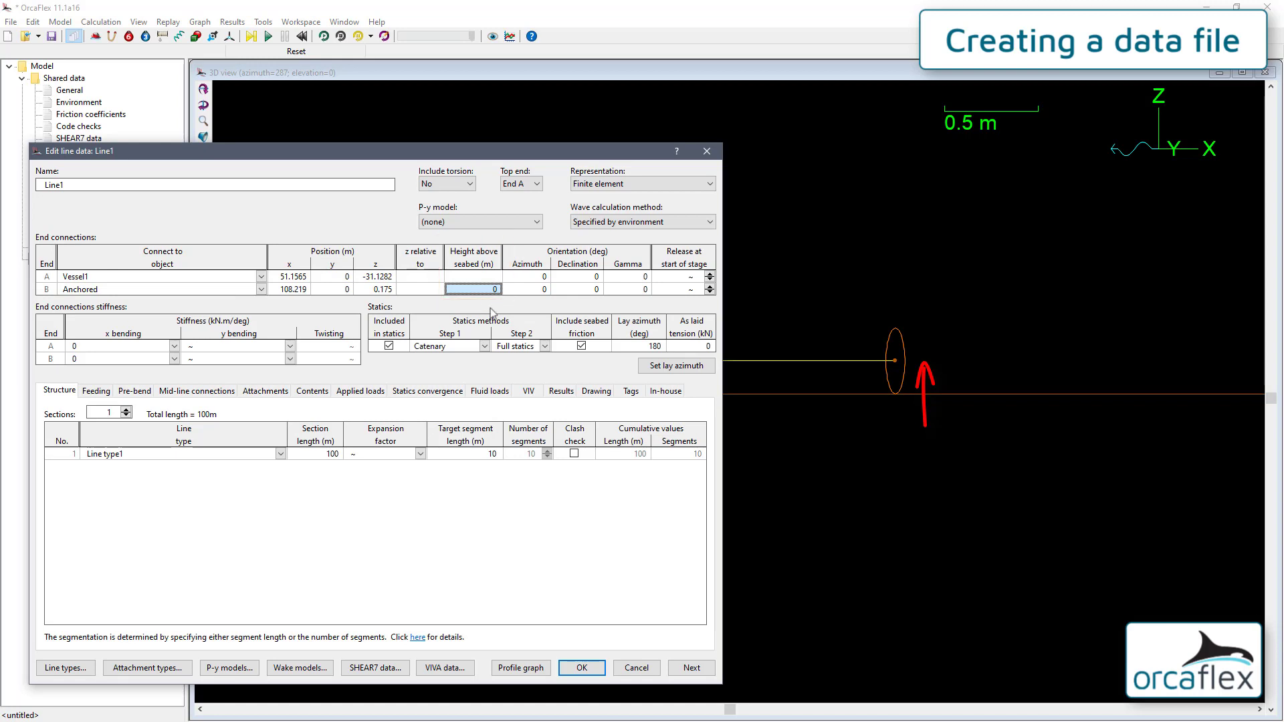
click(591, 668)
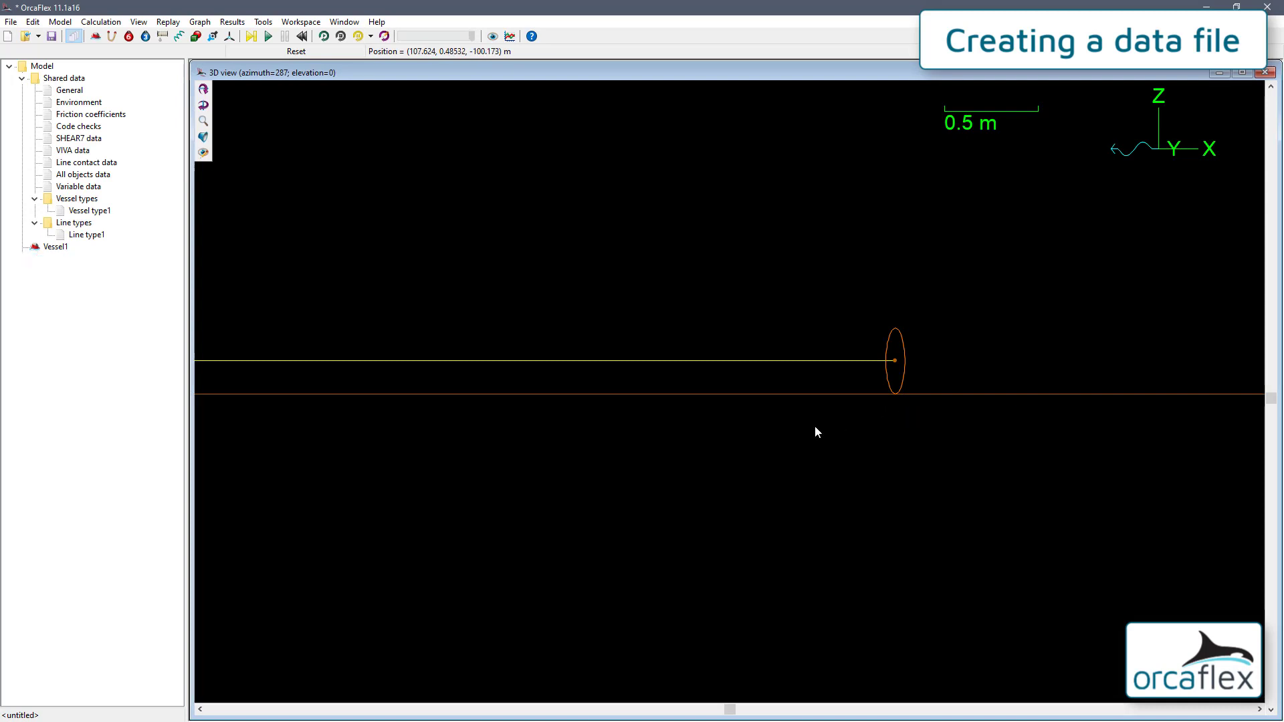
- Try seabed depths of 110 m and 90 m with the anchored line end, and set the depth back to 100 m
ctrl+scroll(708, 443, down, 5)
ctrl+scroll(708, 442, down, 7)
shift+drag(593, 500, 848, 489)
ctrl+scroll(674, 478, down, 3)
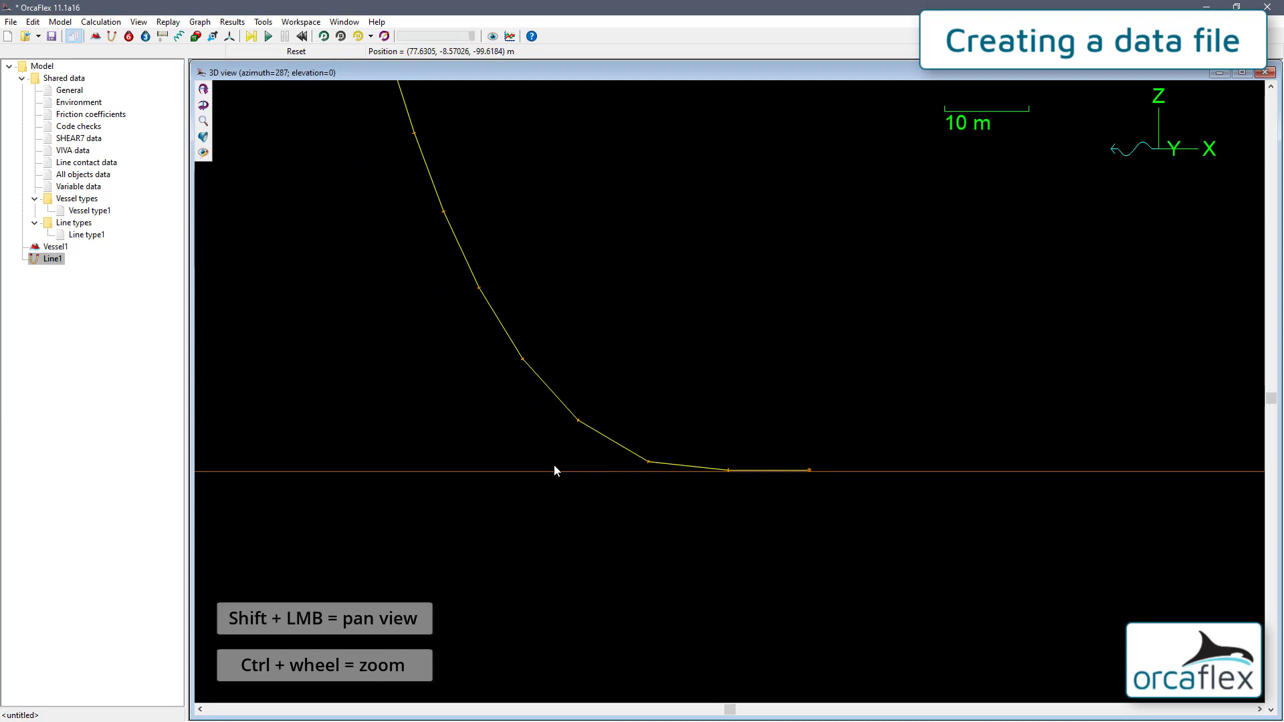
shift+drag(554, 464, 821, 472)
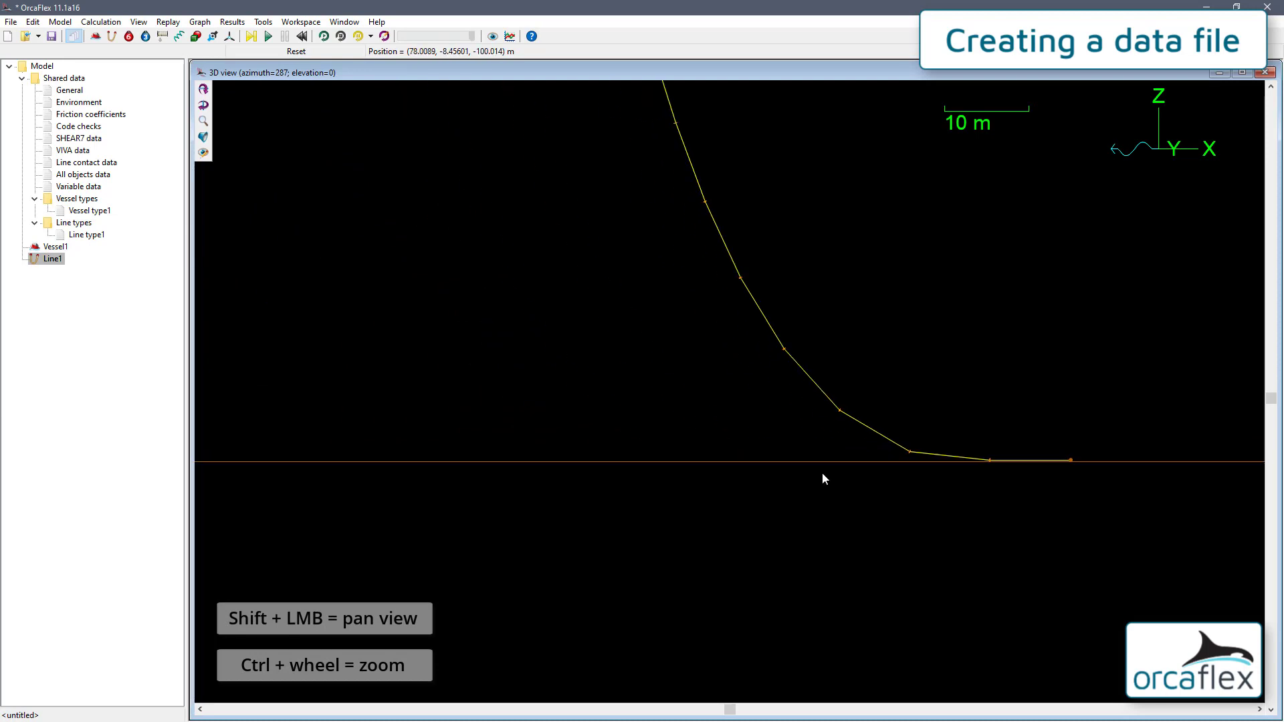
ctrl+scroll(821, 472, down, 3)
double_click(789, 467)
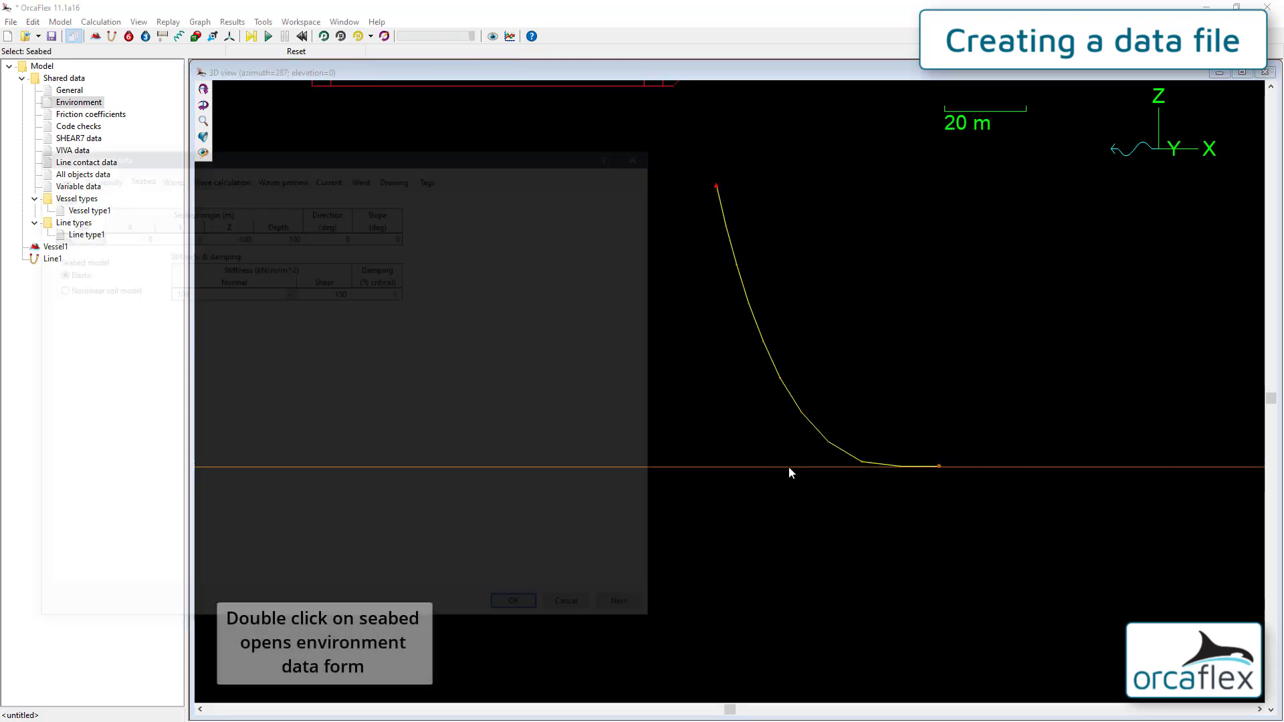
click(268, 234)
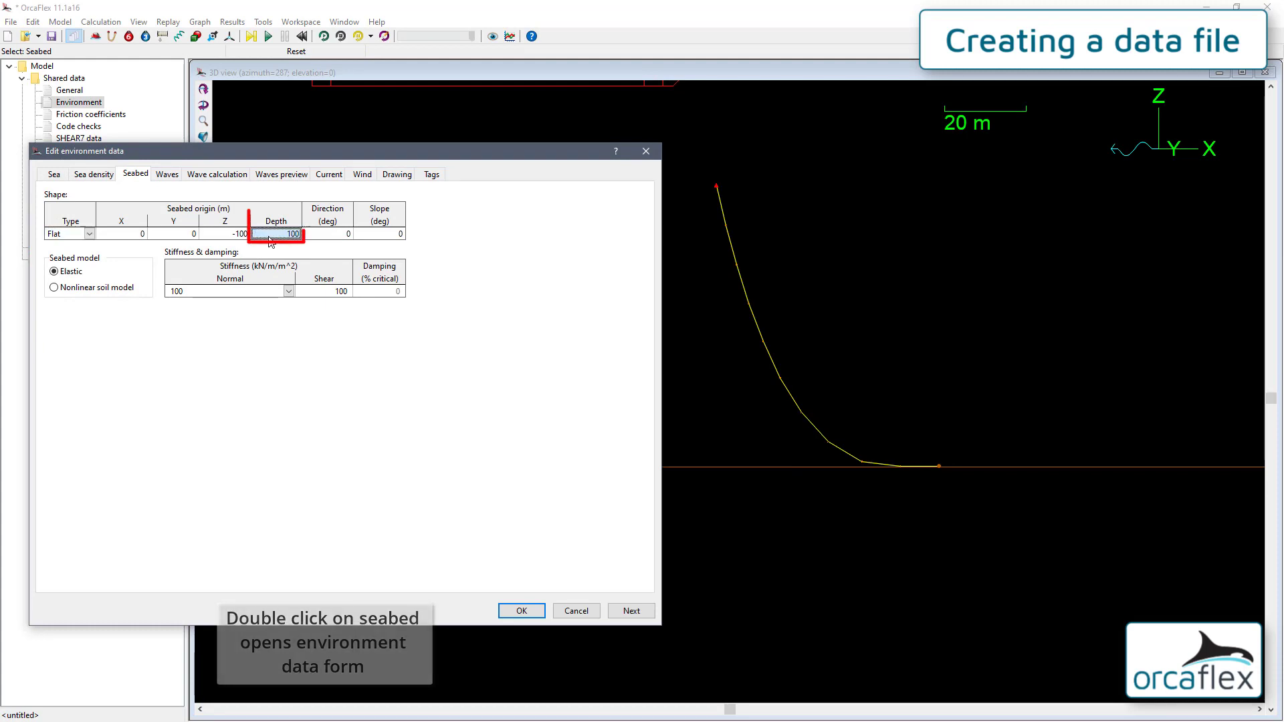
text(110)
key(Return)
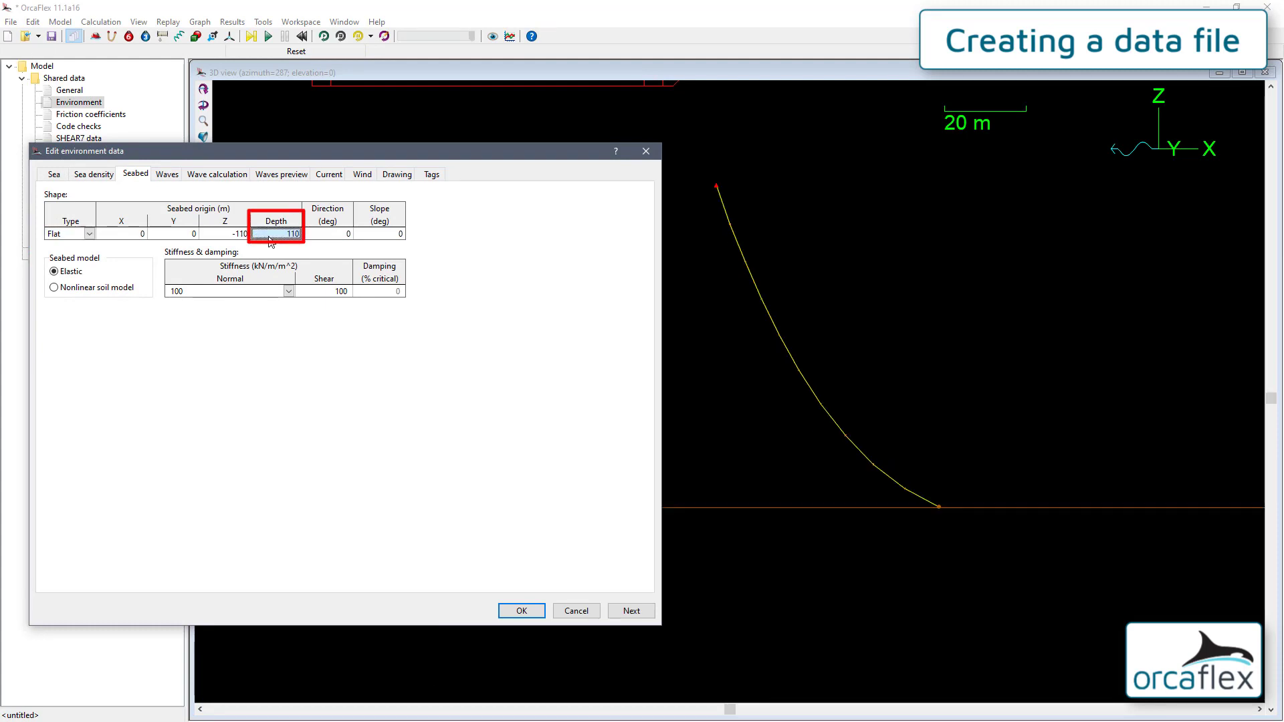
text(90)
key(Return)
text(100)
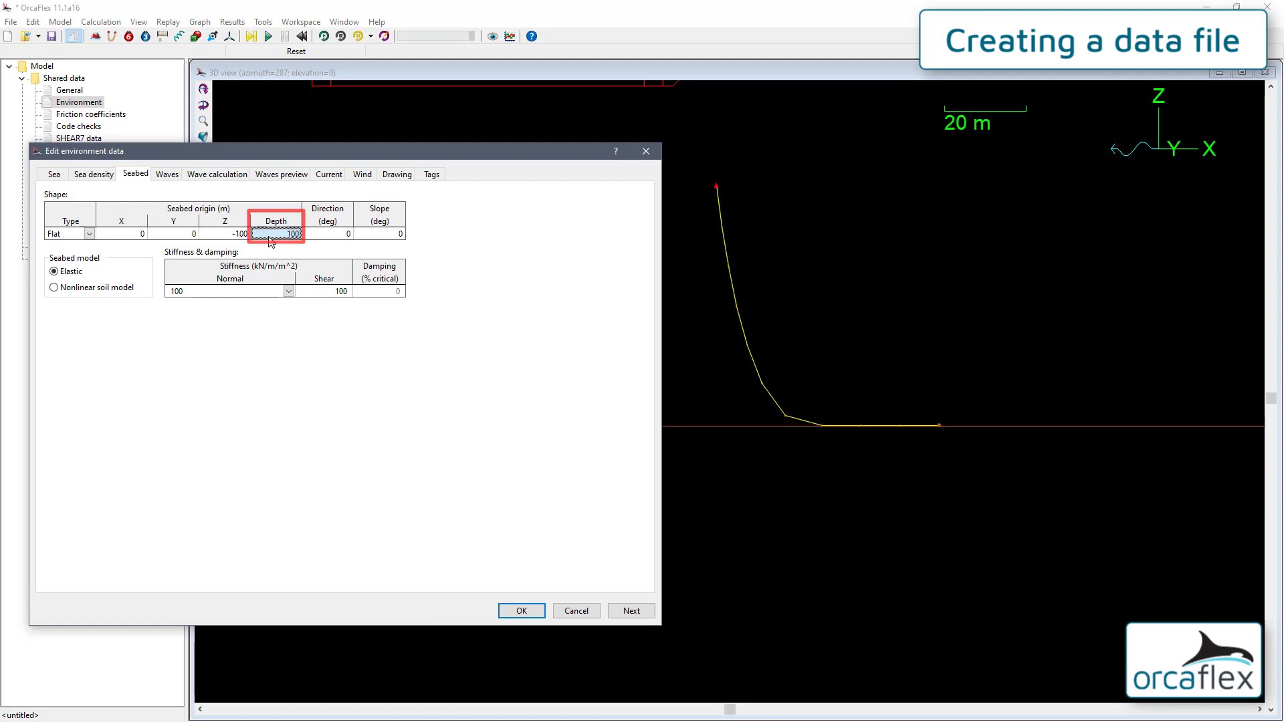
key(Return)
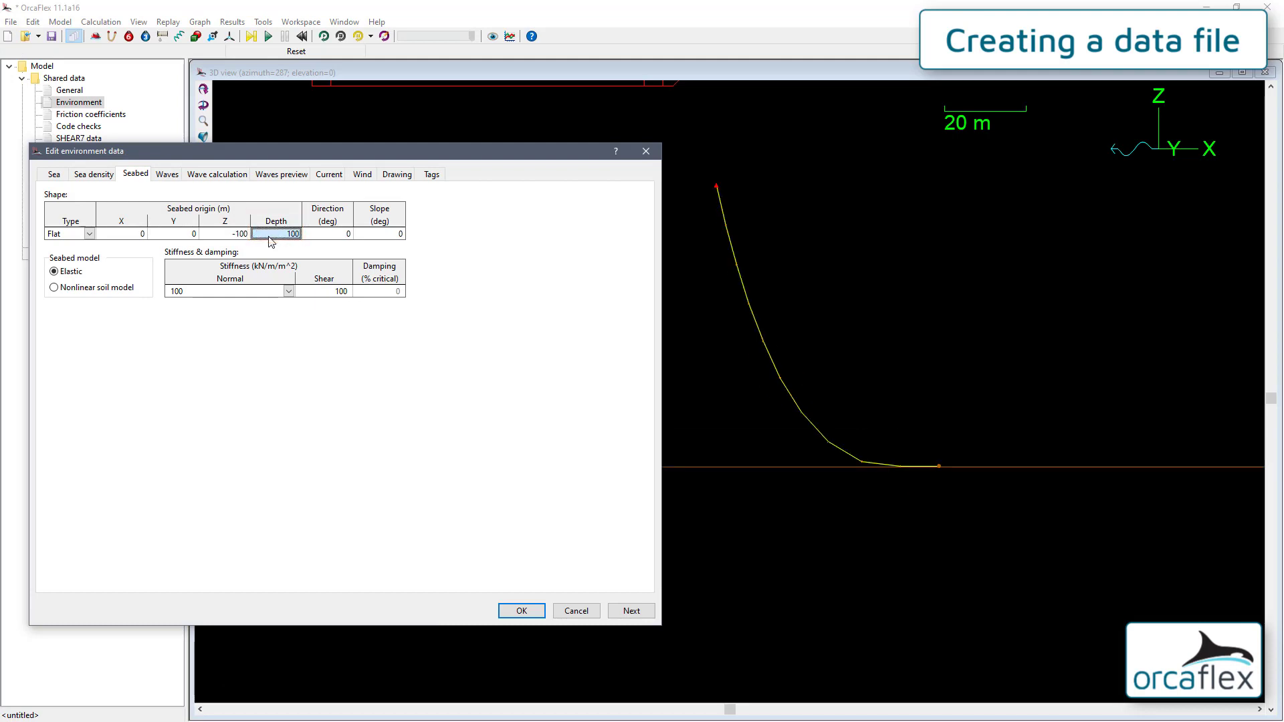
- Try a seabed slope of 5 degrees, set it back to 0, and accept the environment data
click(399, 235)
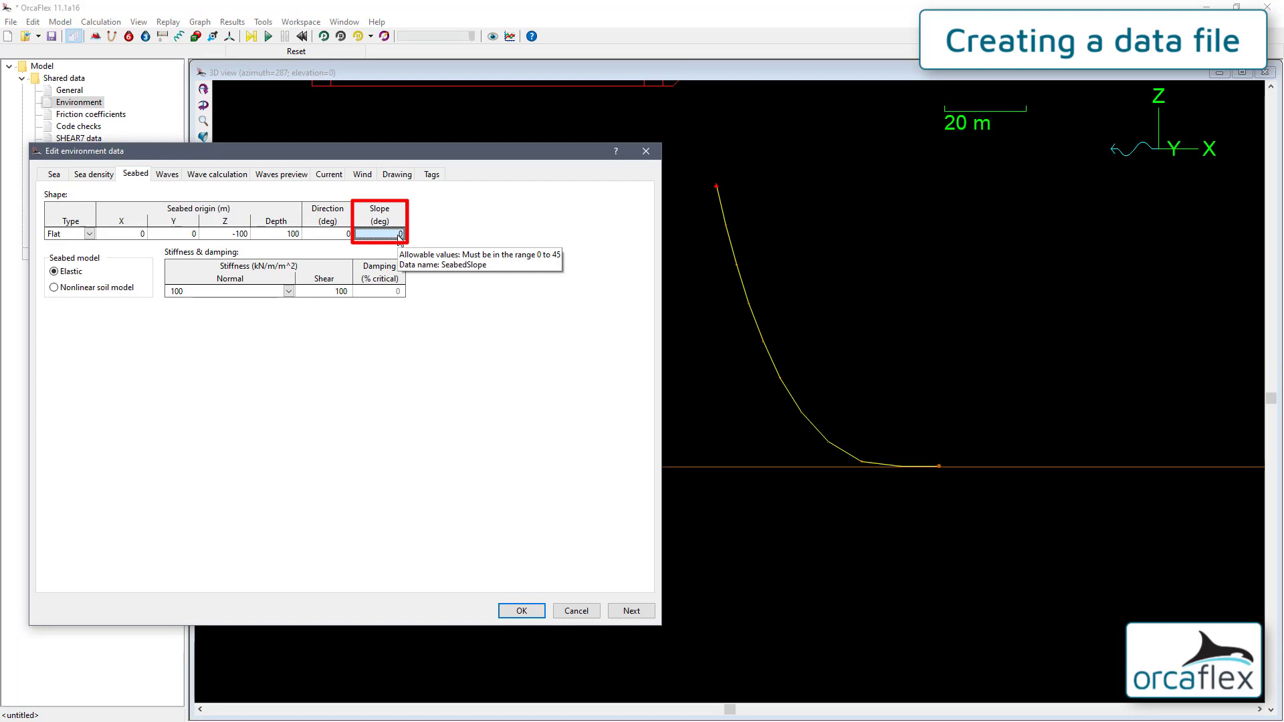
text(5)
key(Return)
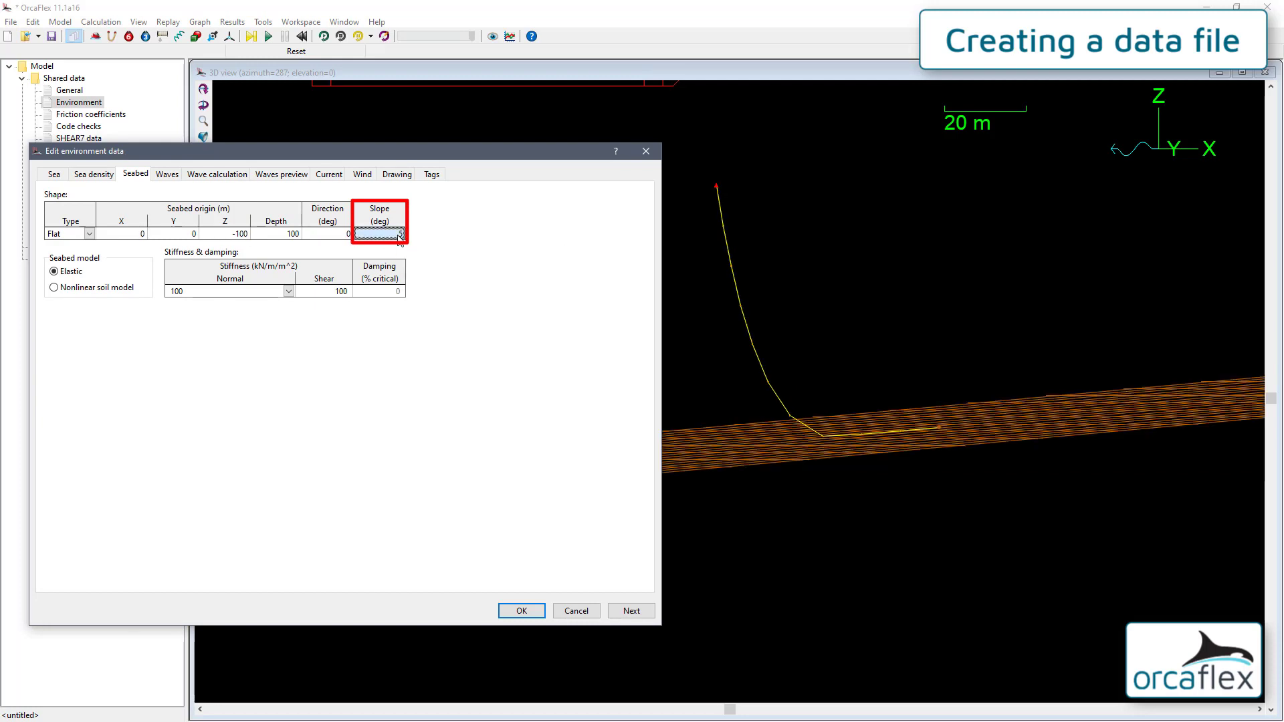
text(0)
key(Return)
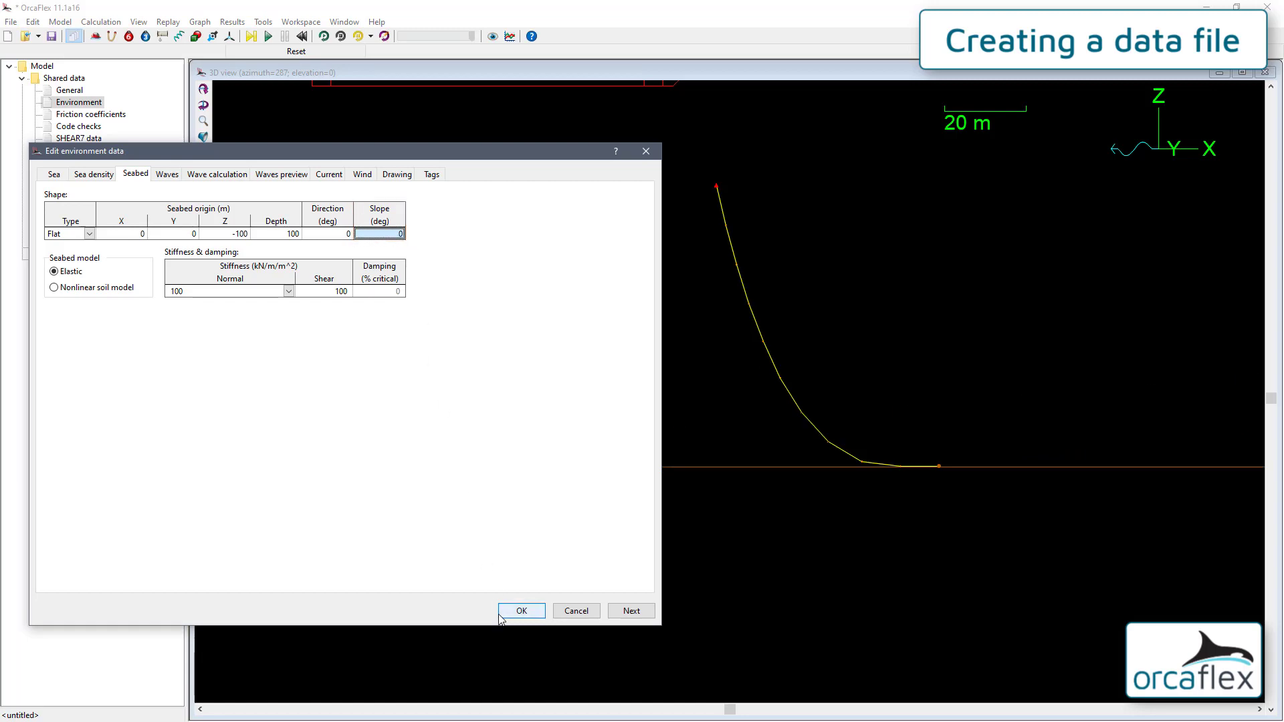
click(522, 611)
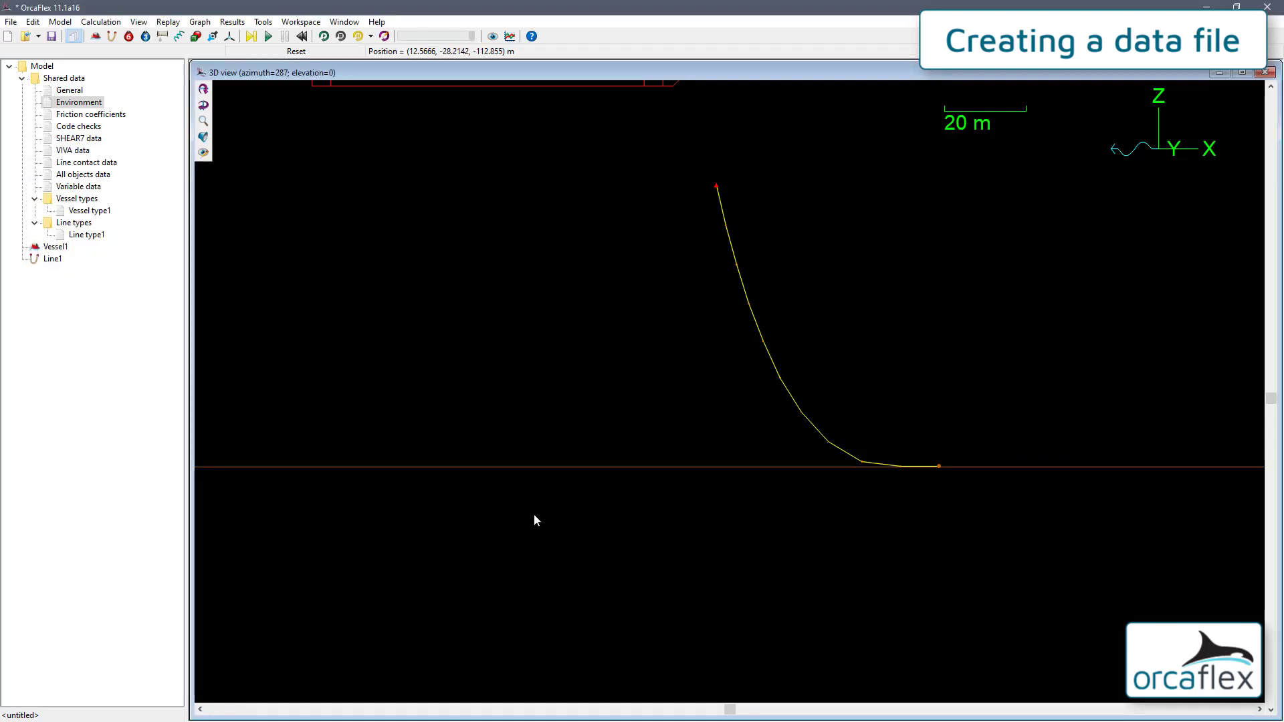
- Reset the 3D view to default and set Line1's section length to 200 m in its structure data
key(ctrl+t)
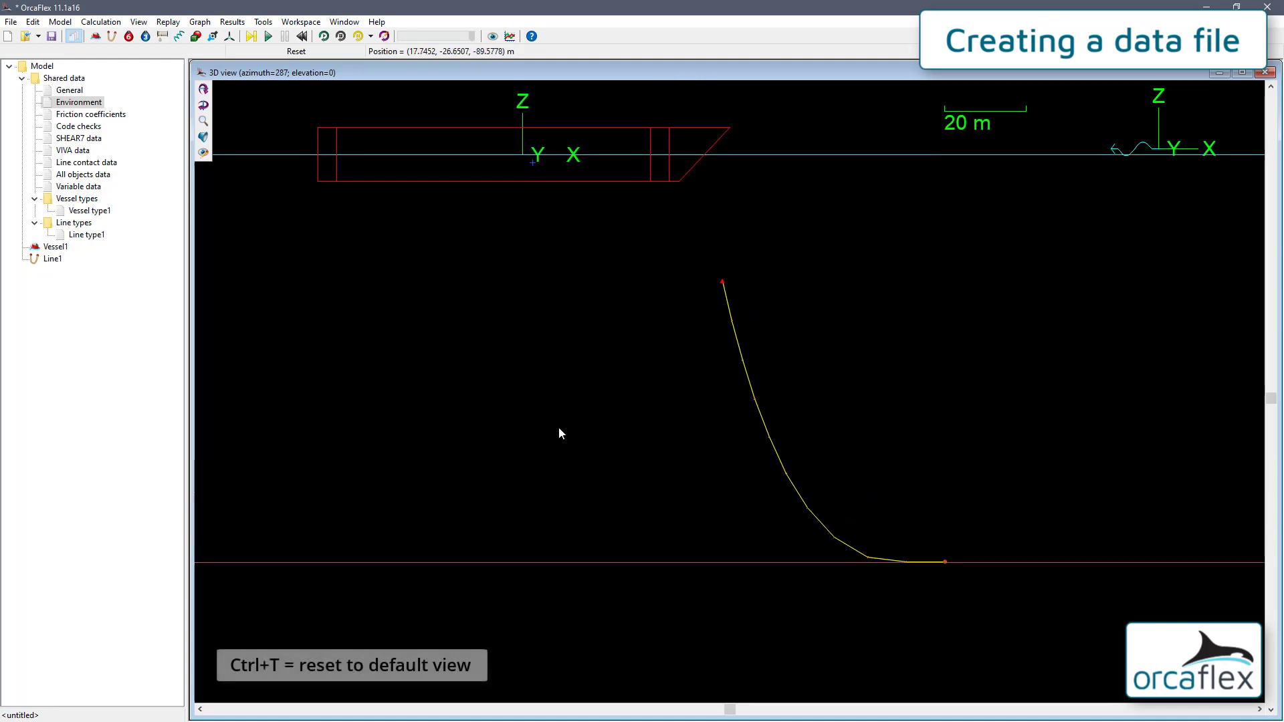
key(ctrl+t)
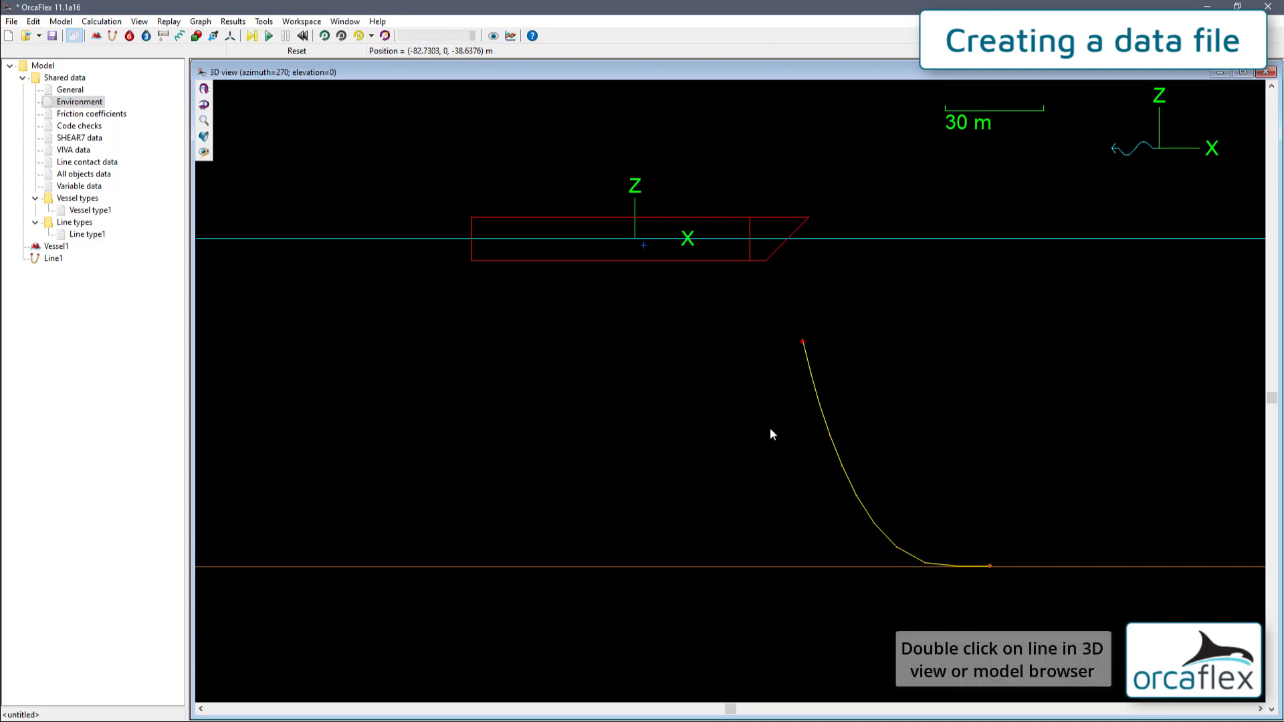
double_click(53, 259)
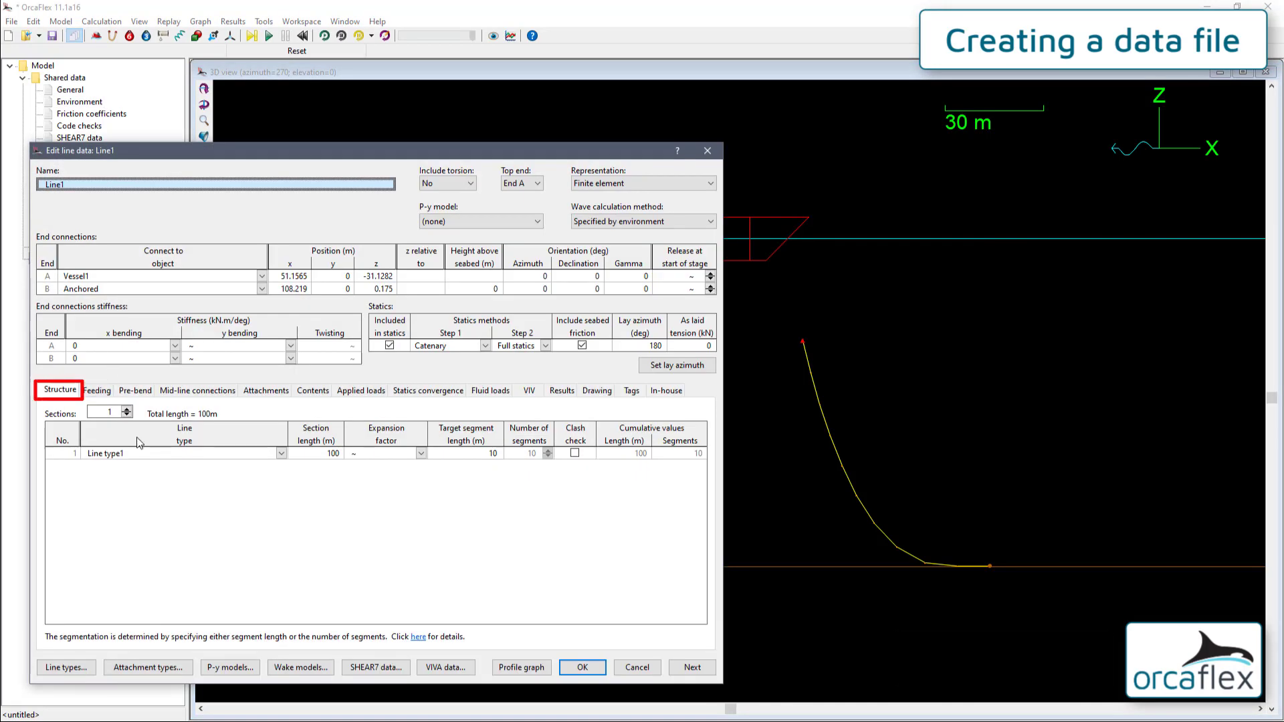
click(335, 454)
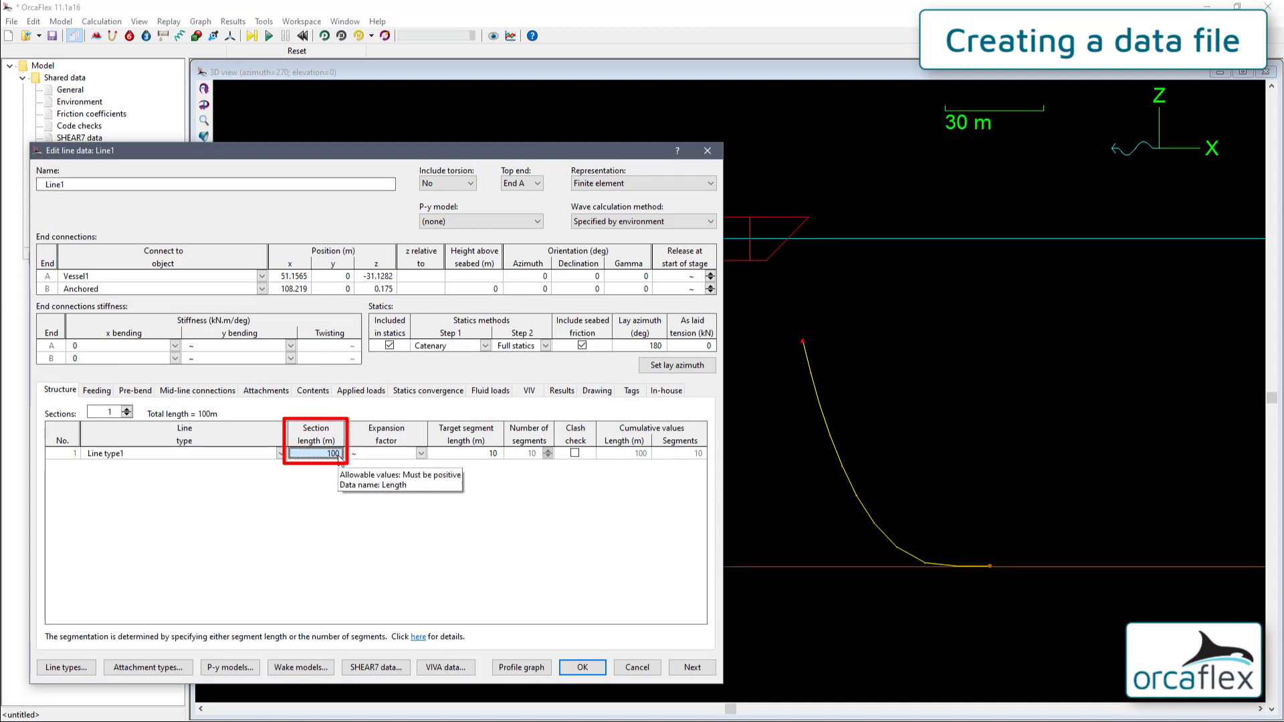
text(200)
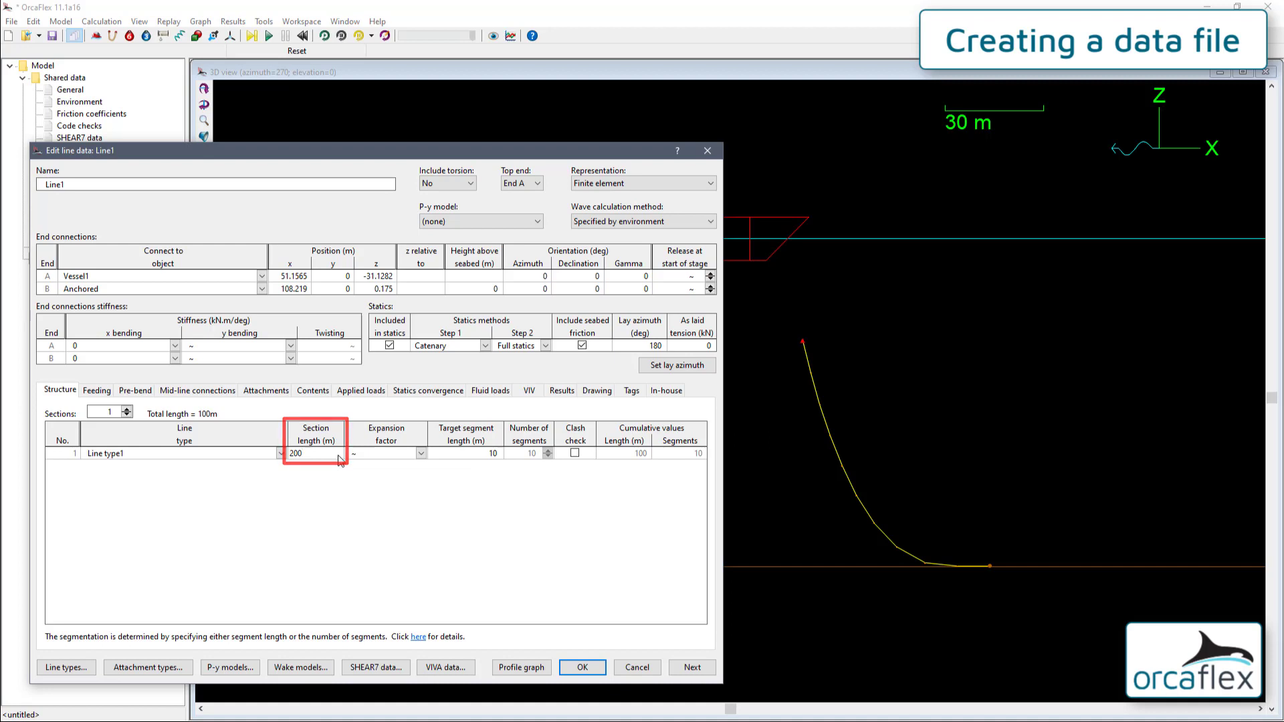
key(Return)
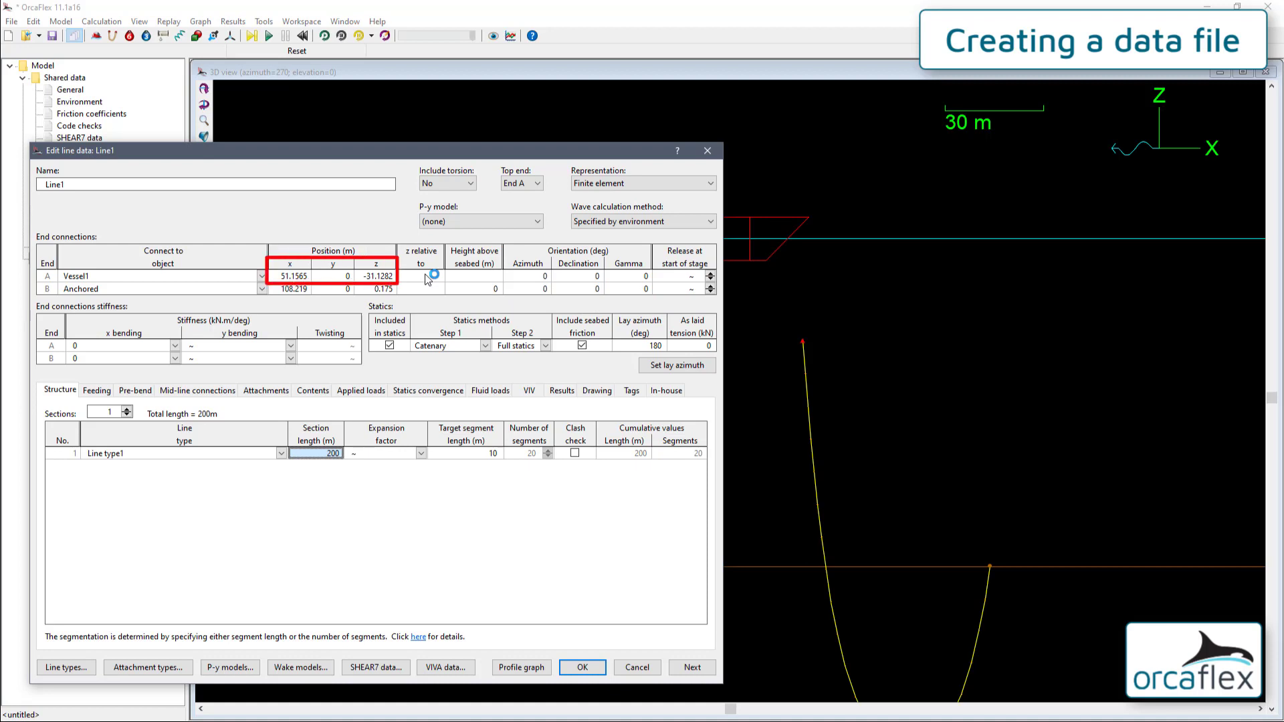
- Set Line1's End A position on Vessel1 to x = 35 m and z = -7 m
click(297, 276)
text(-35)
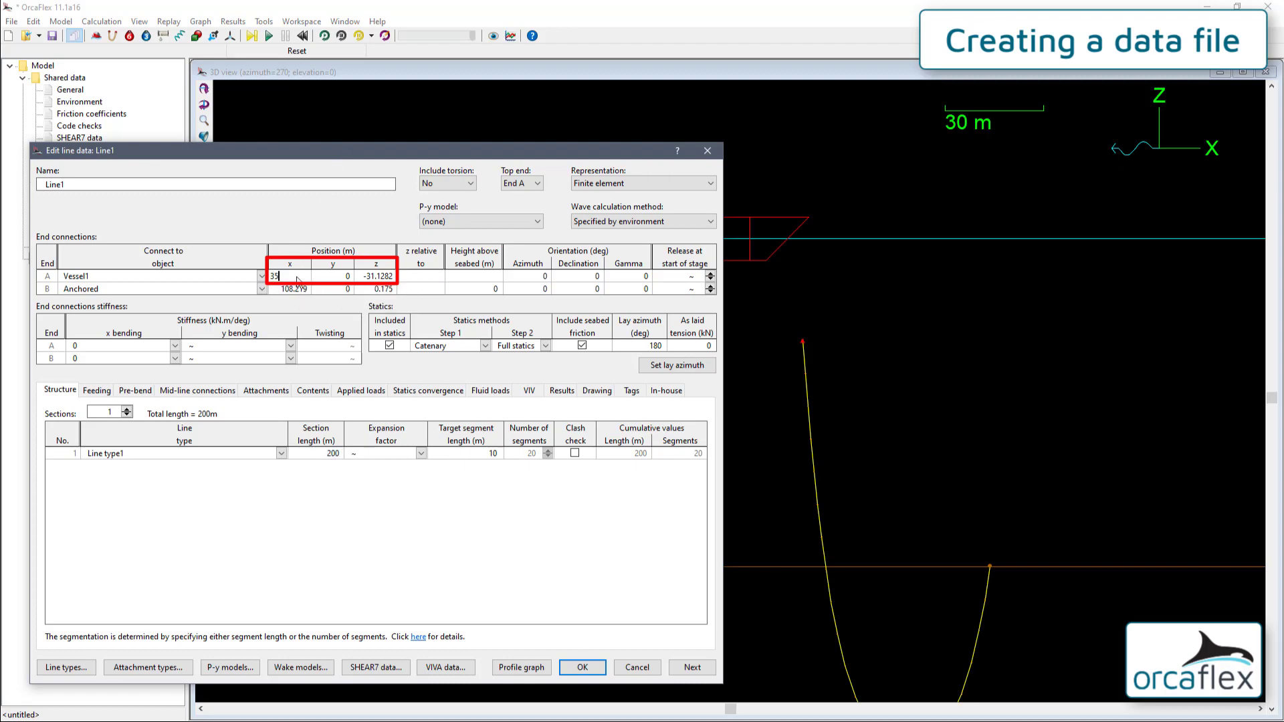
key(Return)
key(Tab)
key(Tab)
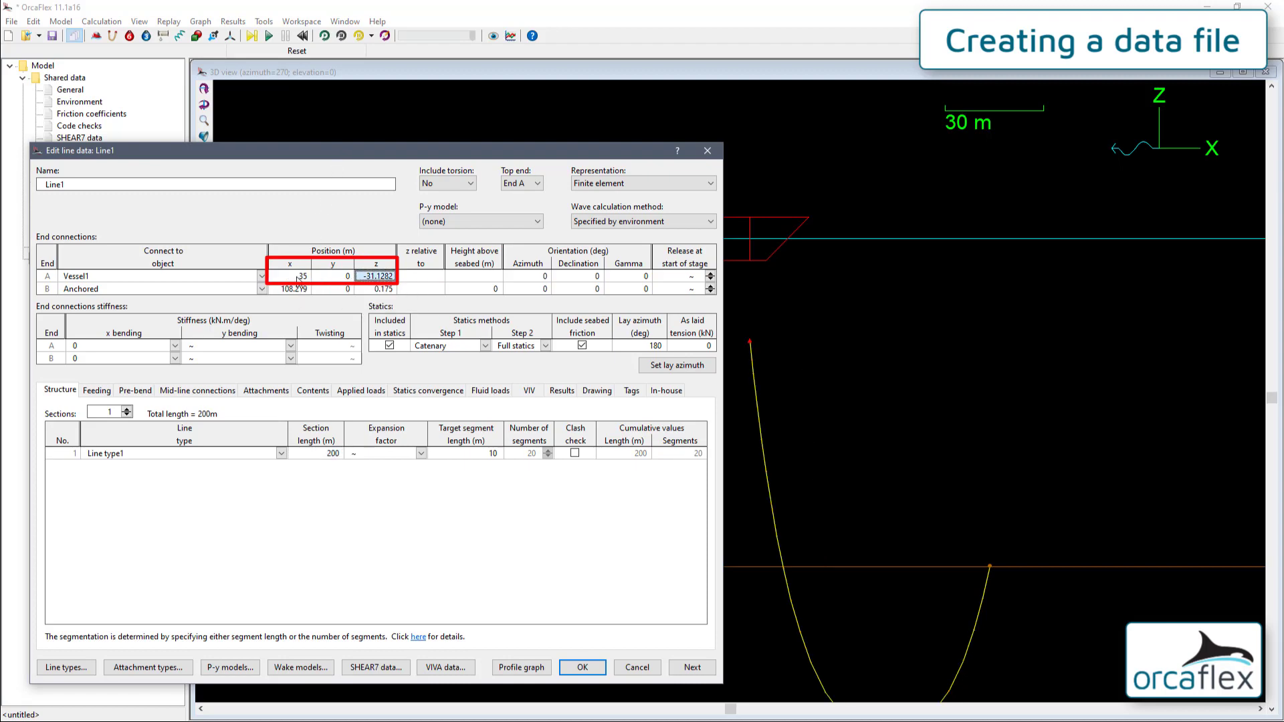
text(-7)
key(Return)
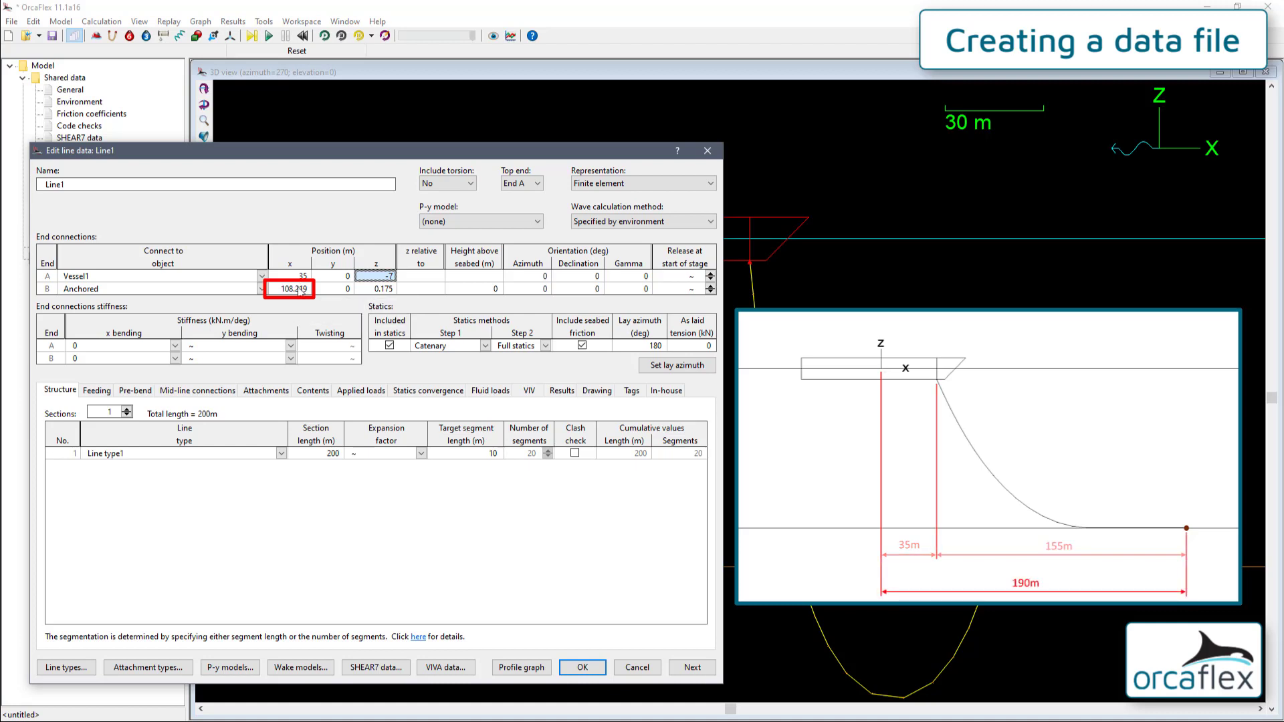
- Set the x position of Line1's anchored End B to 190 m and accept the line data
click(300, 289)
text(190)
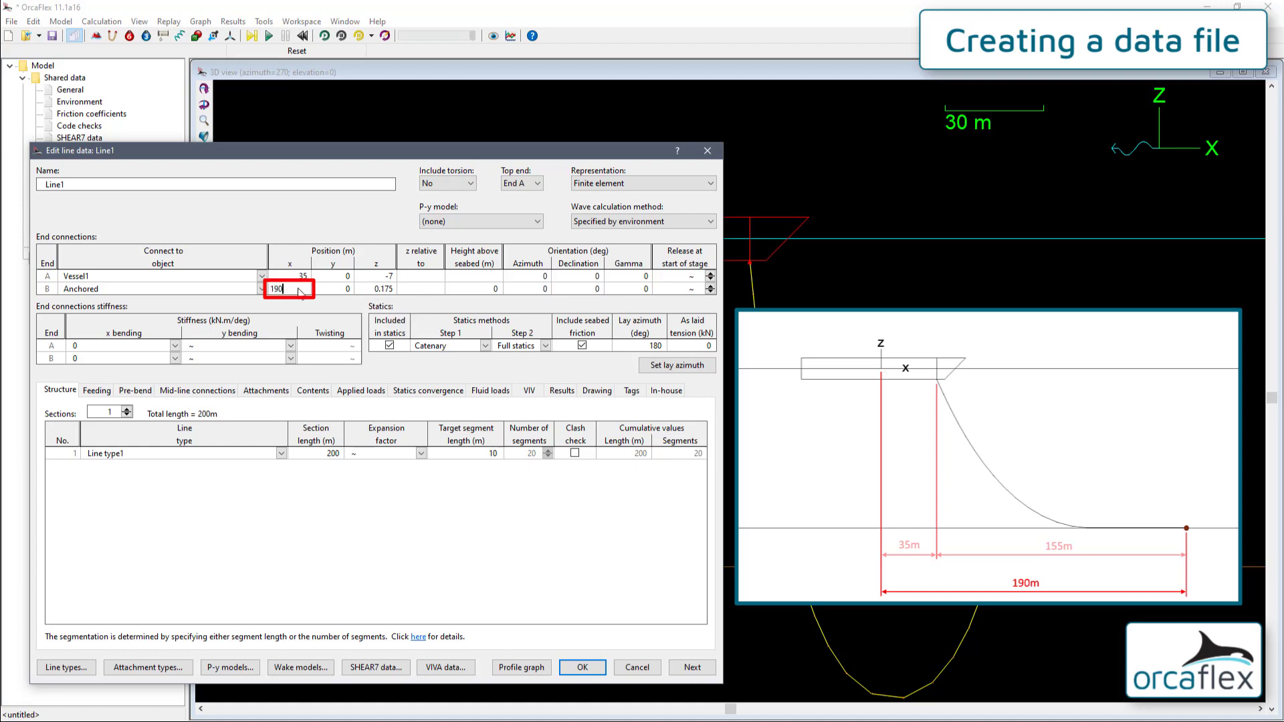
key(Return)
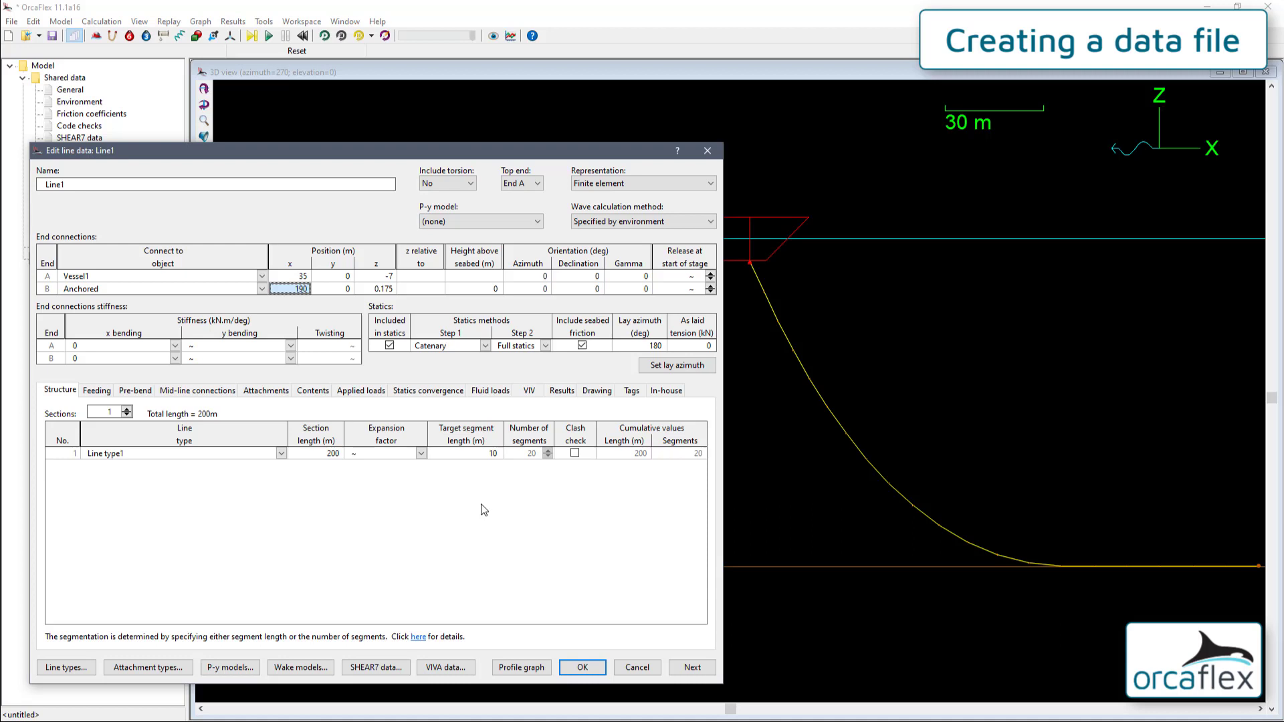
click(580, 659)
alt+drag(881, 497, 1123, 612)
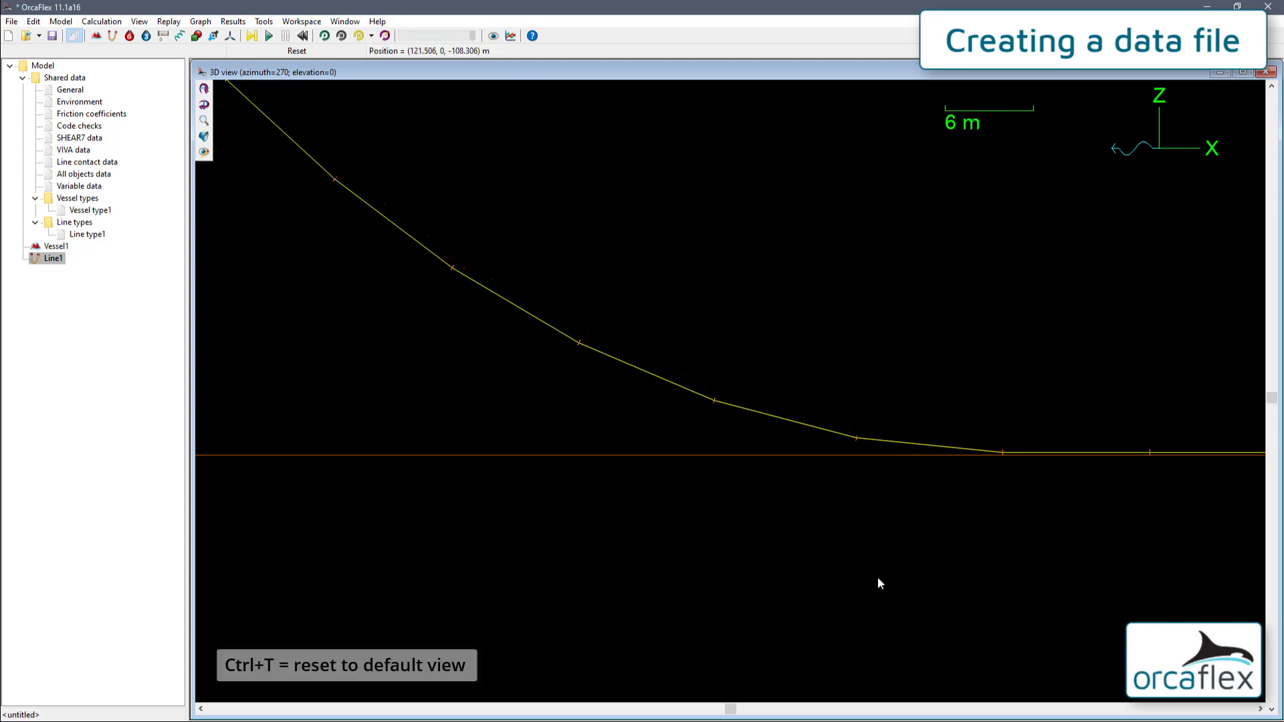
key(ctrl+t)
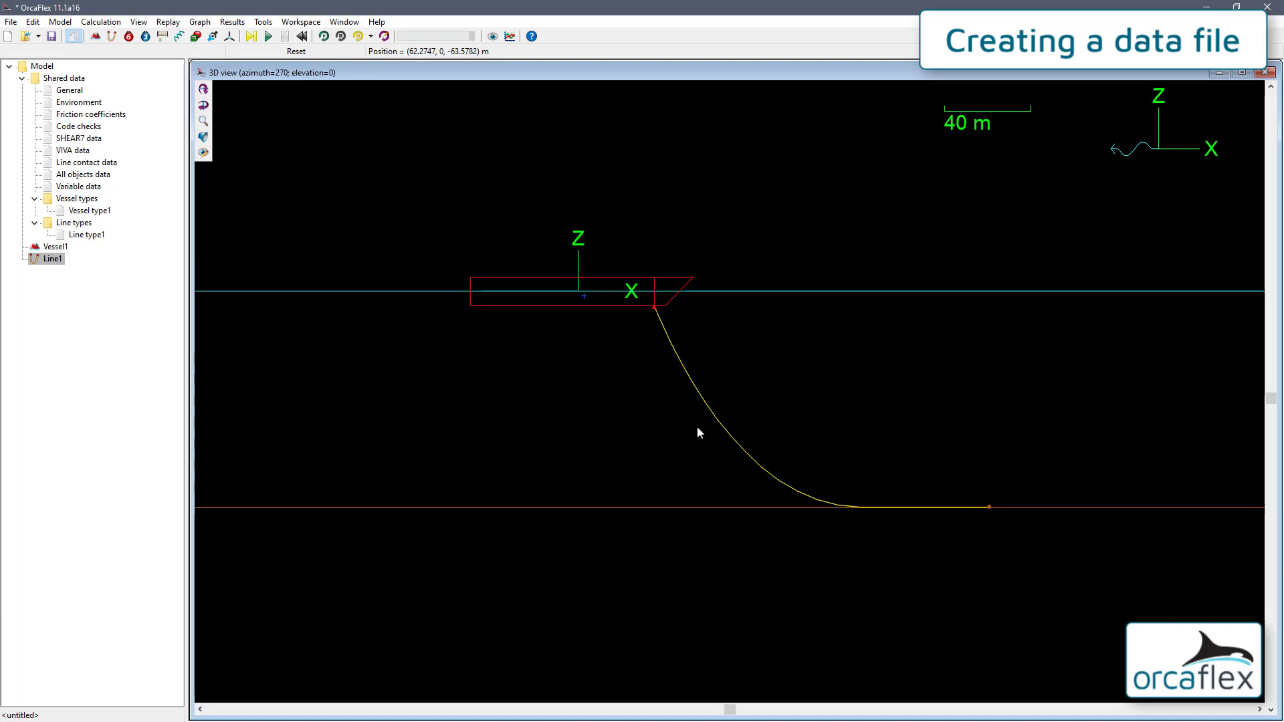
- Change Line1's End A connection from Vessel1 to Fixed and accept the line data
double_click(728, 434)
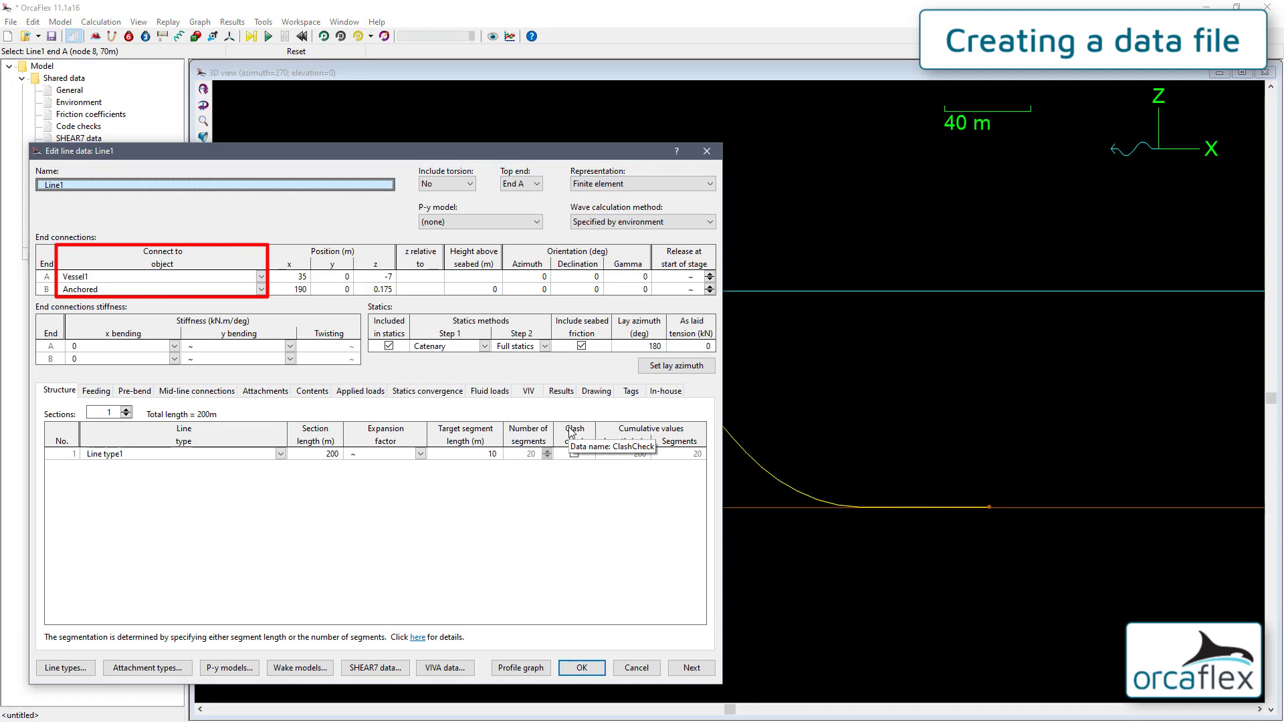
click(262, 277)
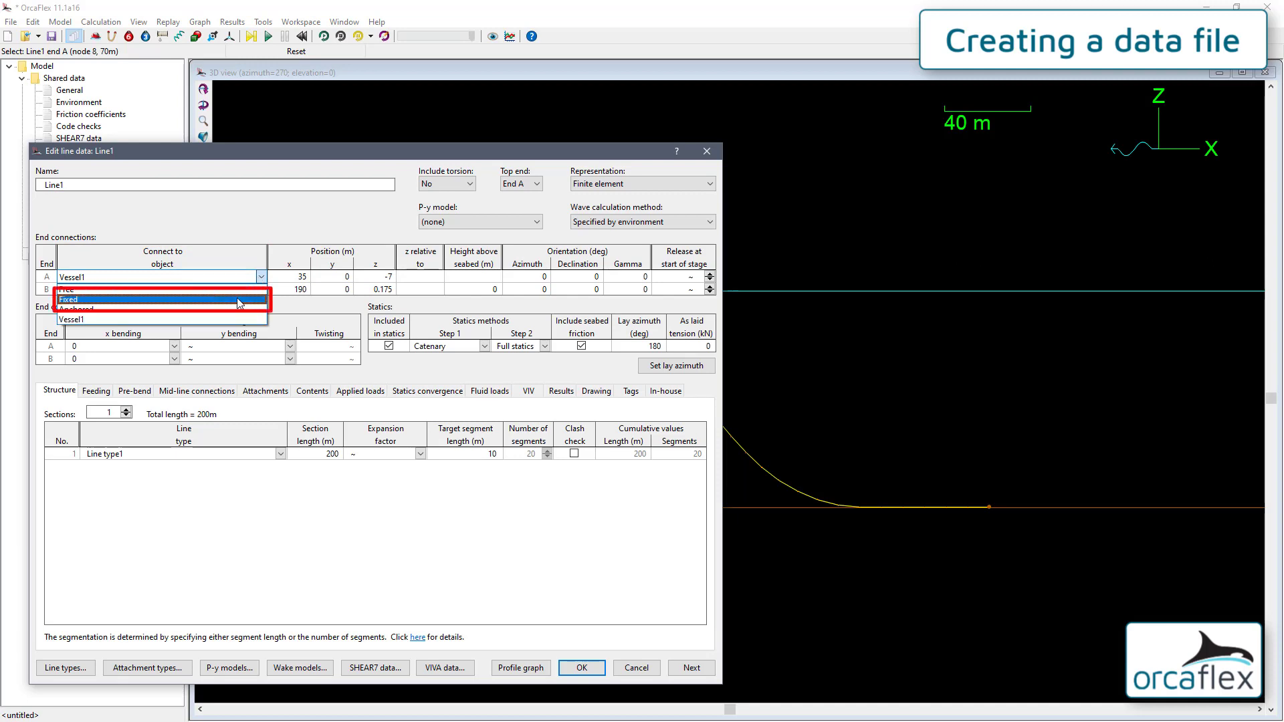
click(243, 299)
click(581, 667)
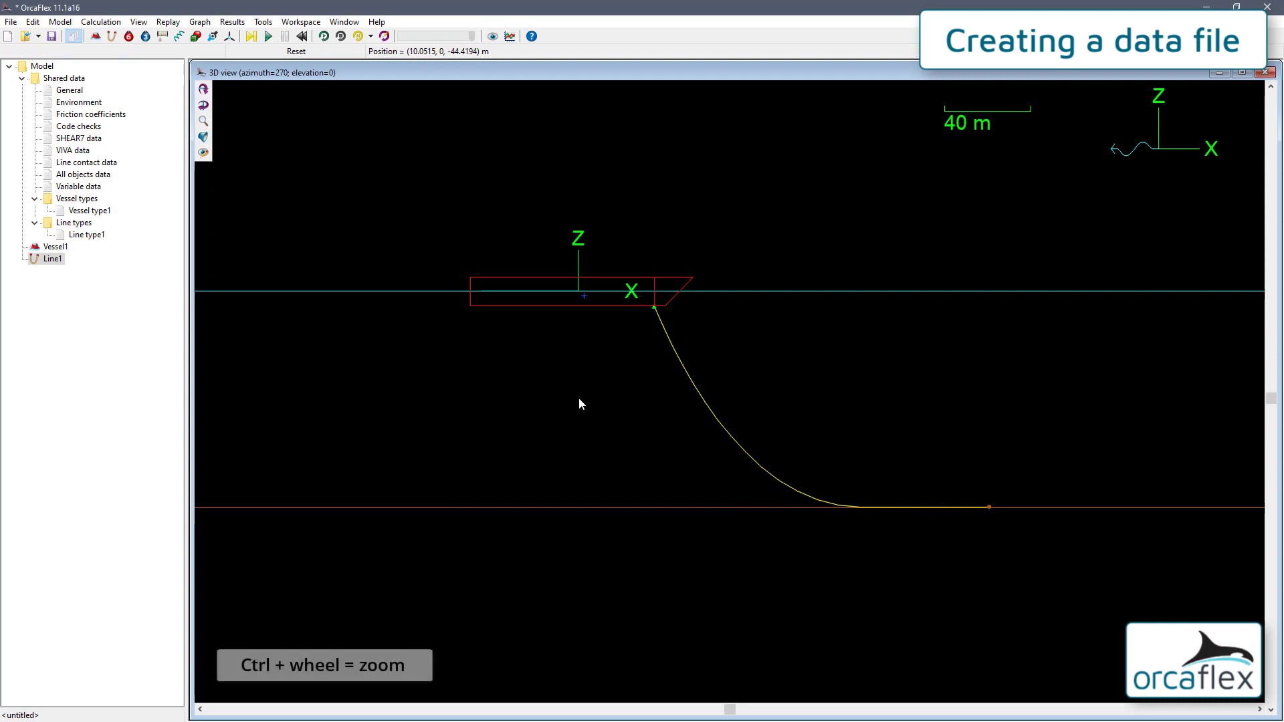
- Reconnect Line1's End A to Vessel1 directly in the 3D view
ctrl+scroll(585, 395, up, 3)
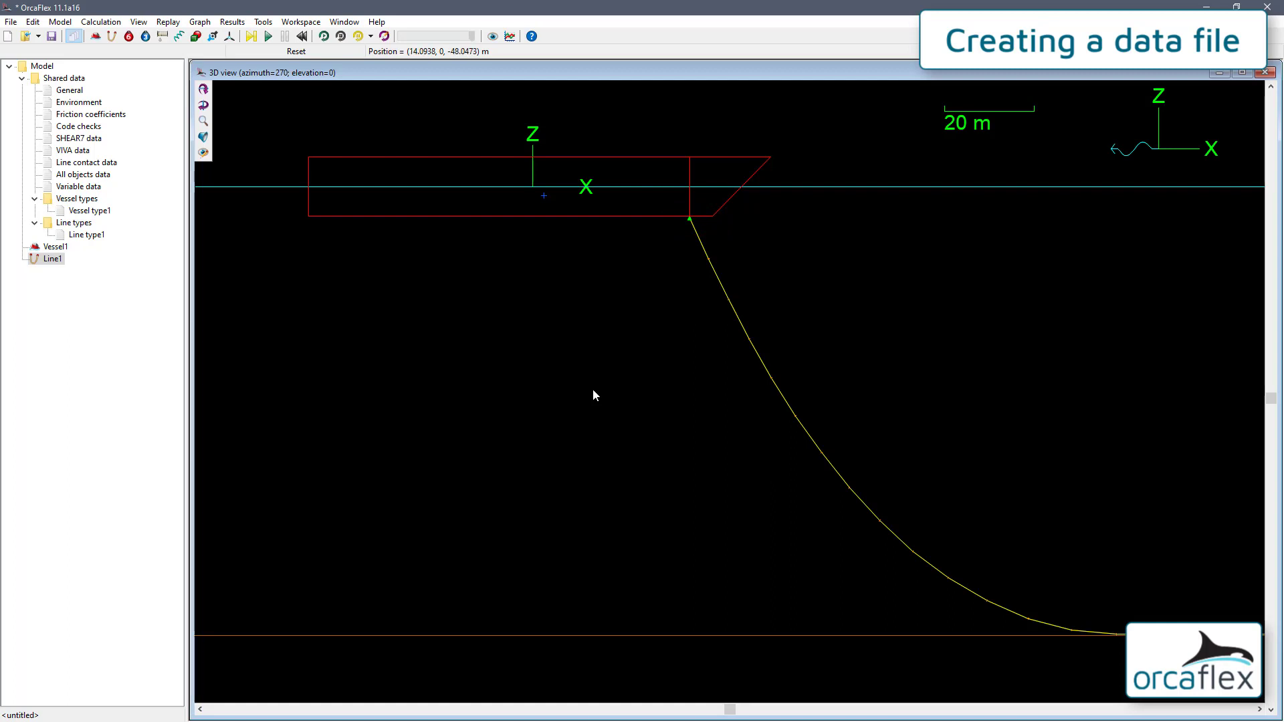
click(705, 252)
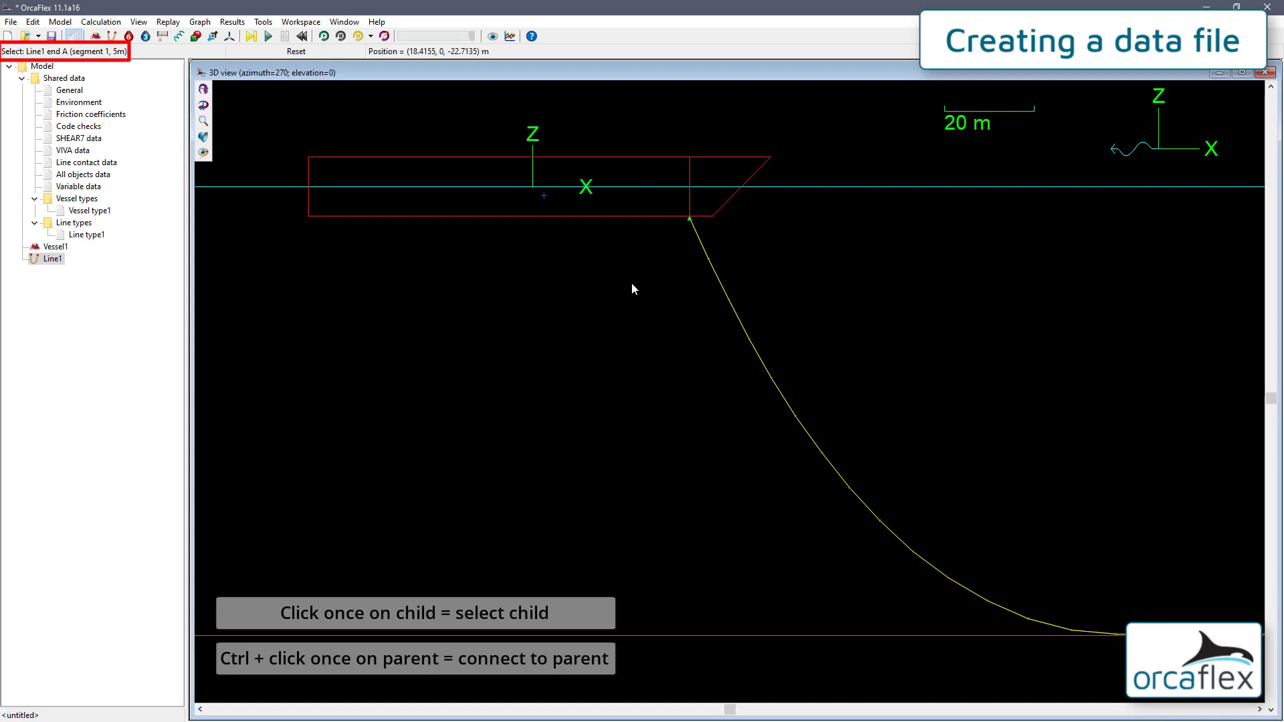
ctrl+click(590, 216)
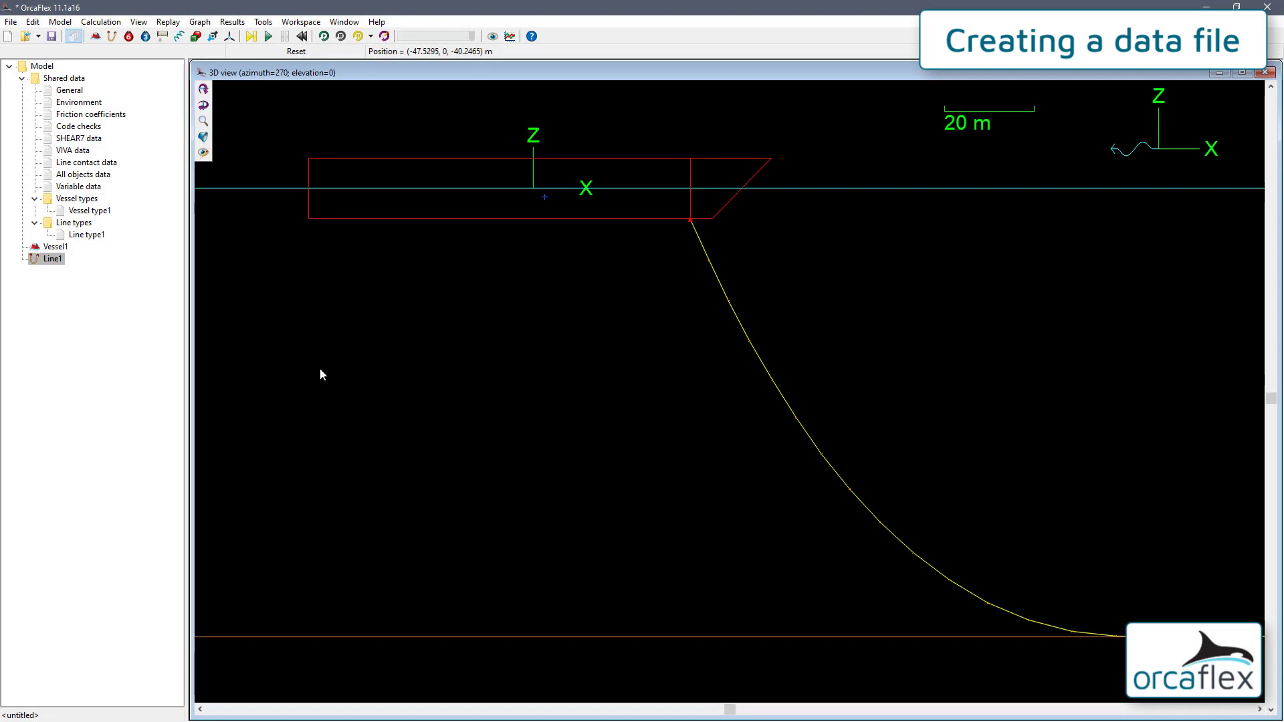
- Switch off the model browser's view by groups and switch it back on
right_click(78, 325)
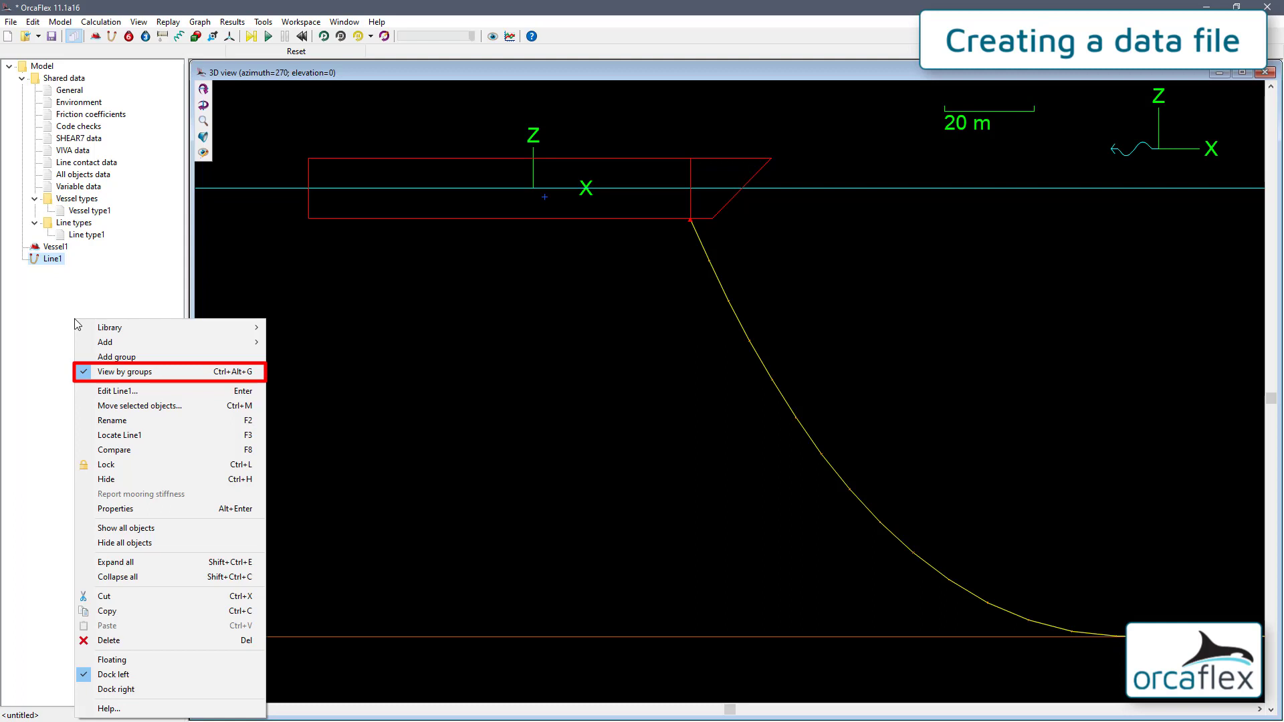
click(122, 371)
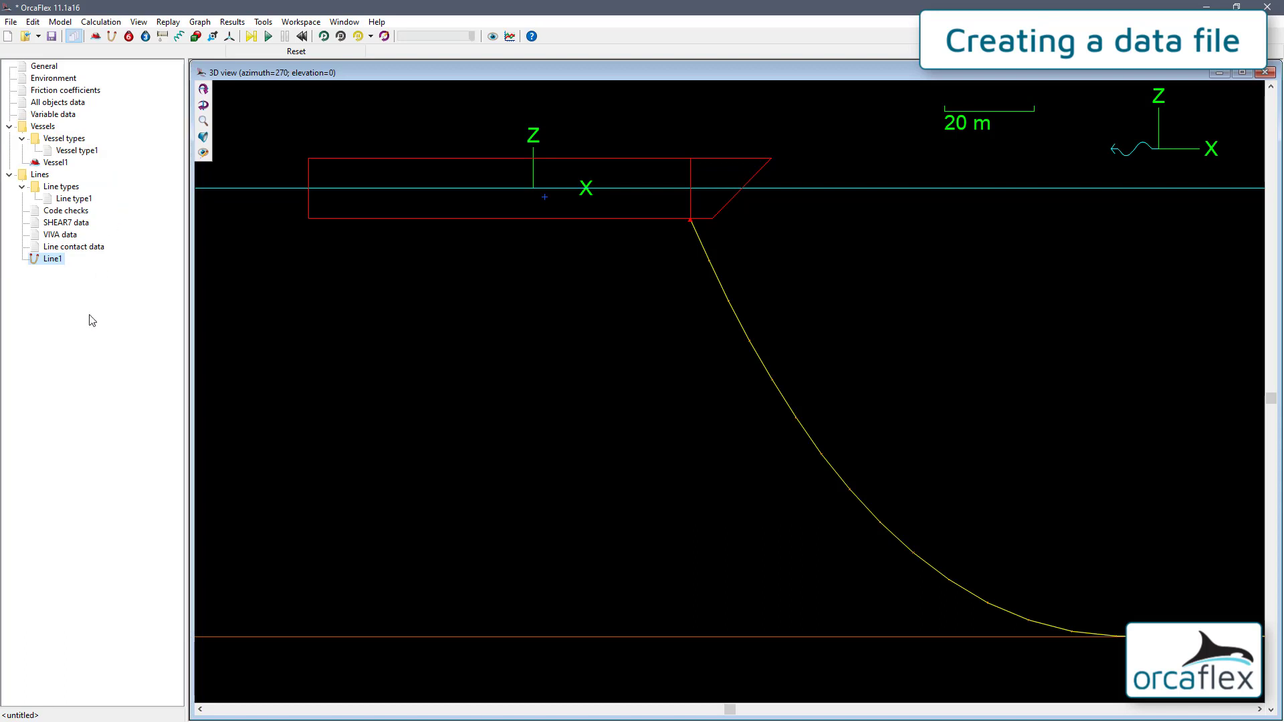
right_click(61, 350)
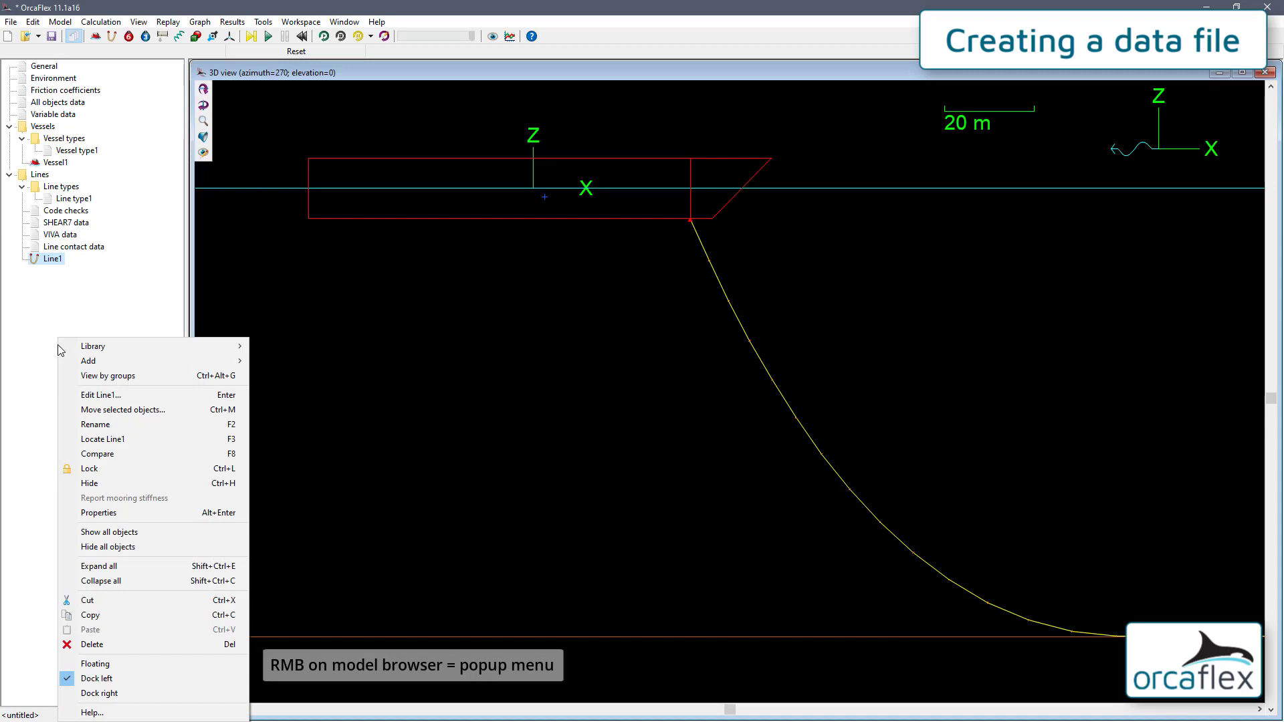
click(117, 377)
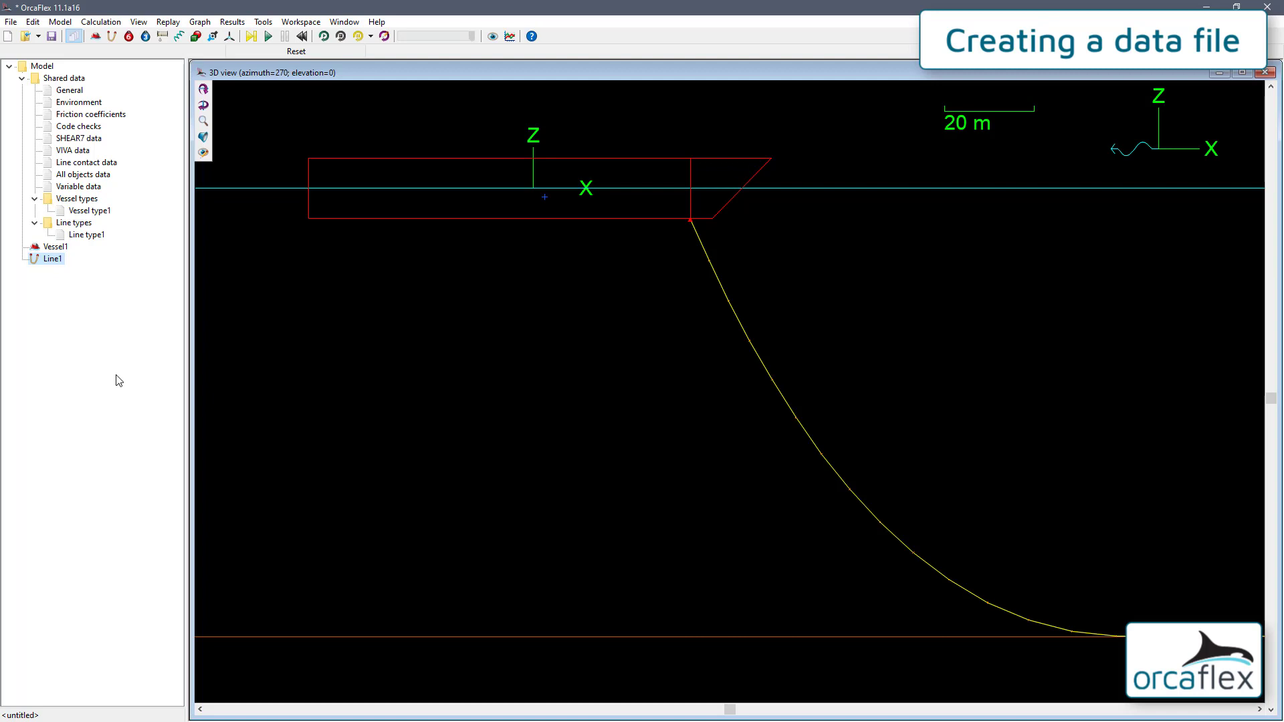
- Add a new group to the model browser and name it My objects
right_click(67, 373)
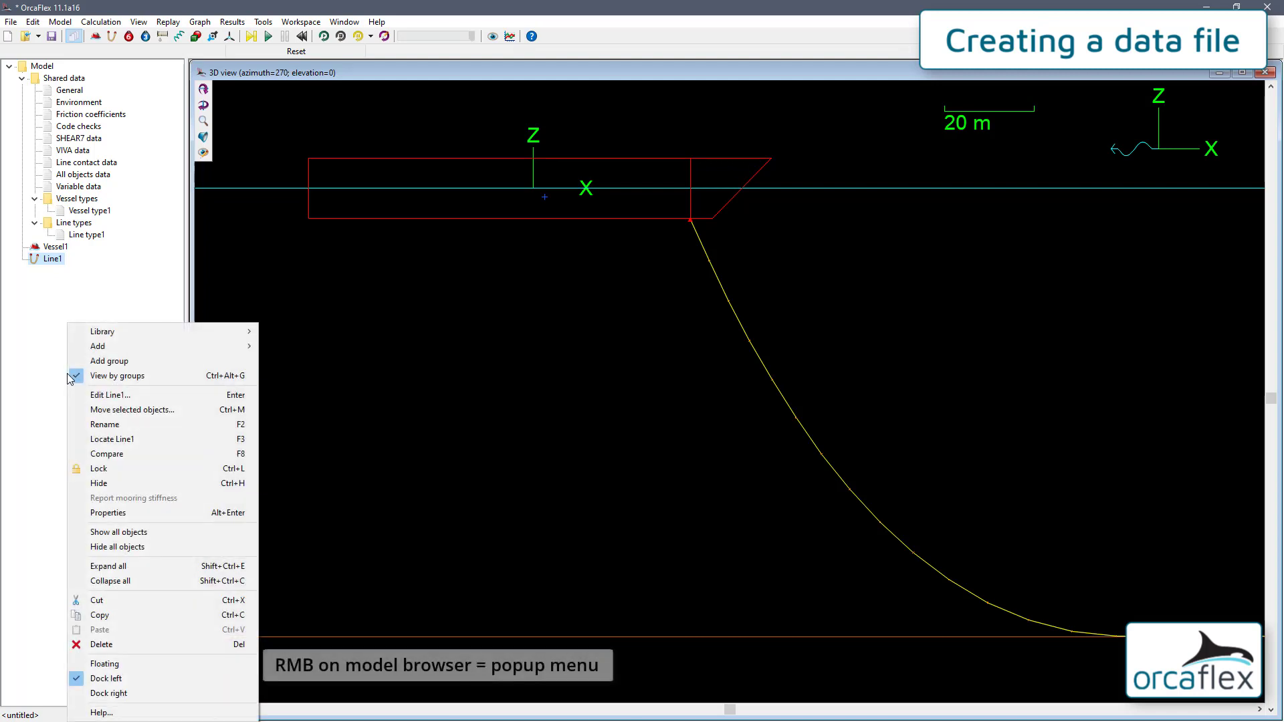
click(115, 363)
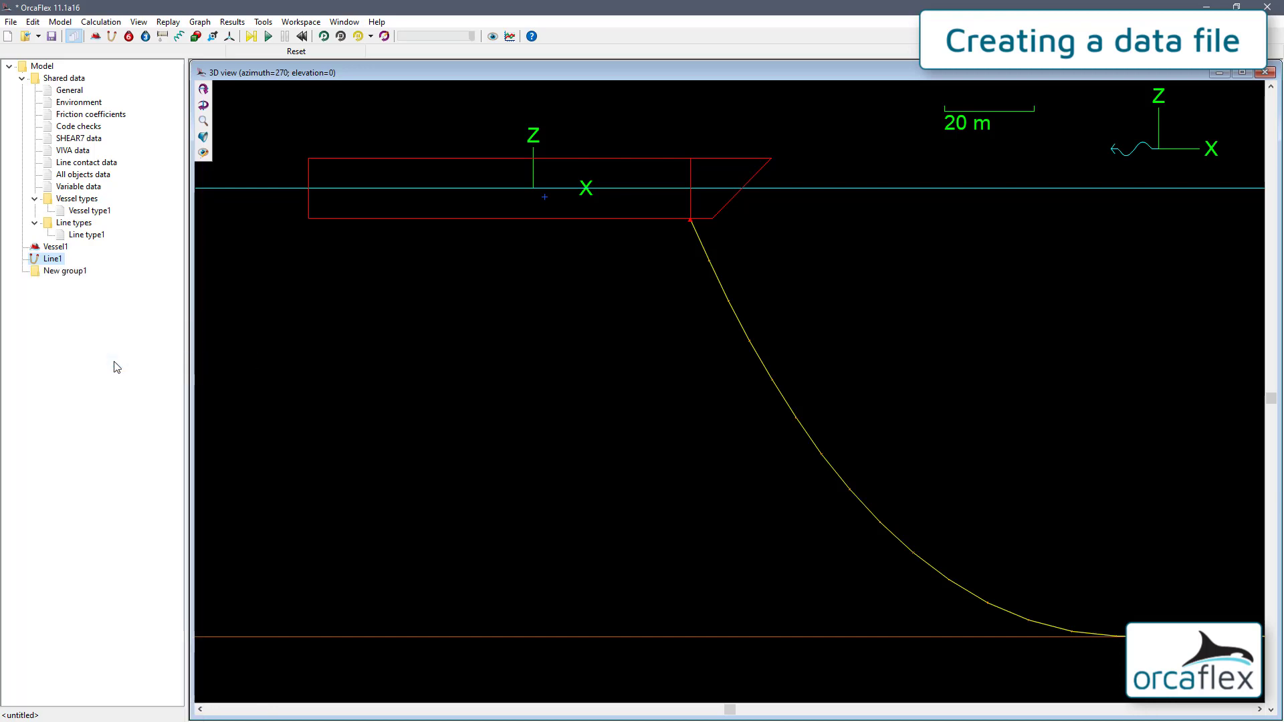
click(66, 272)
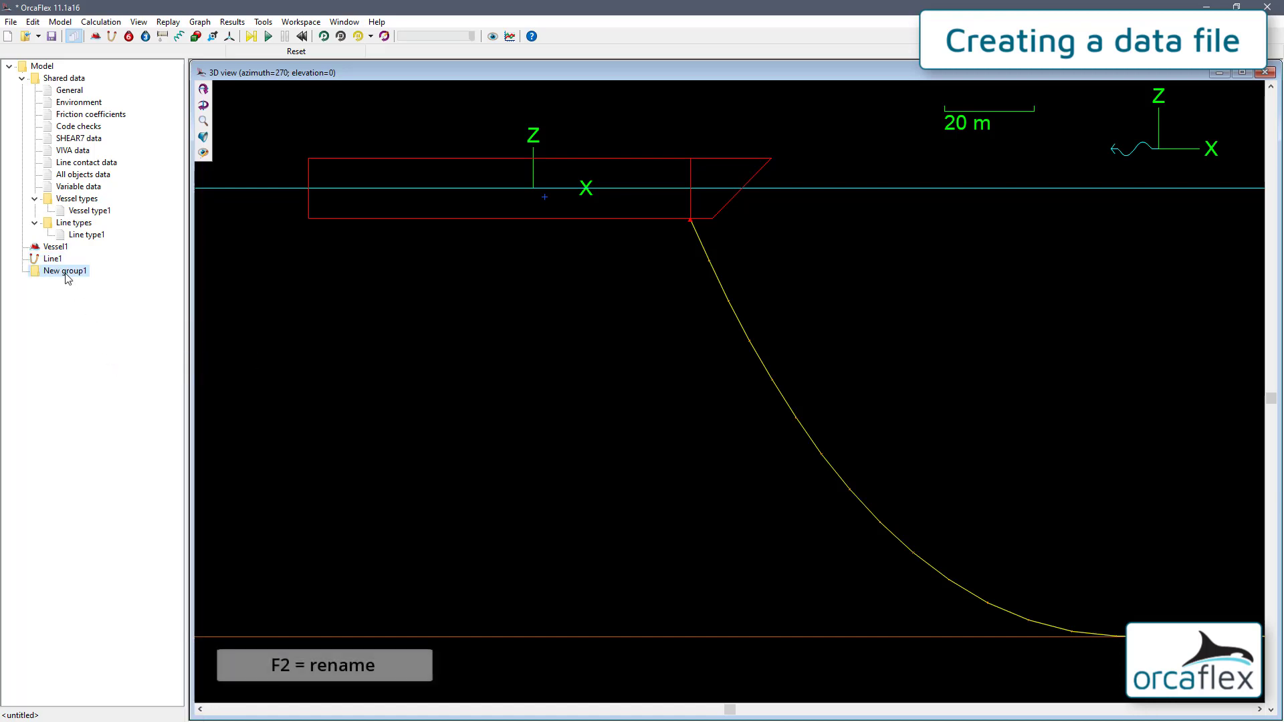
key(F2)
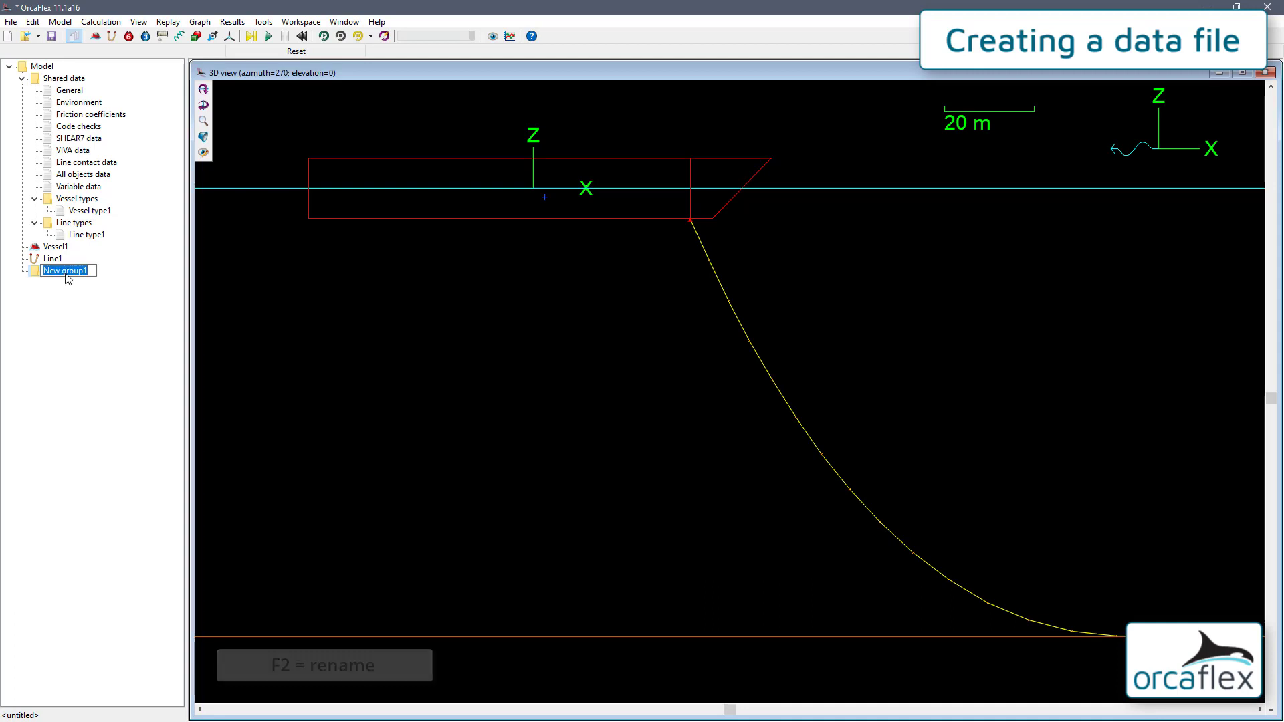
text(My objects)
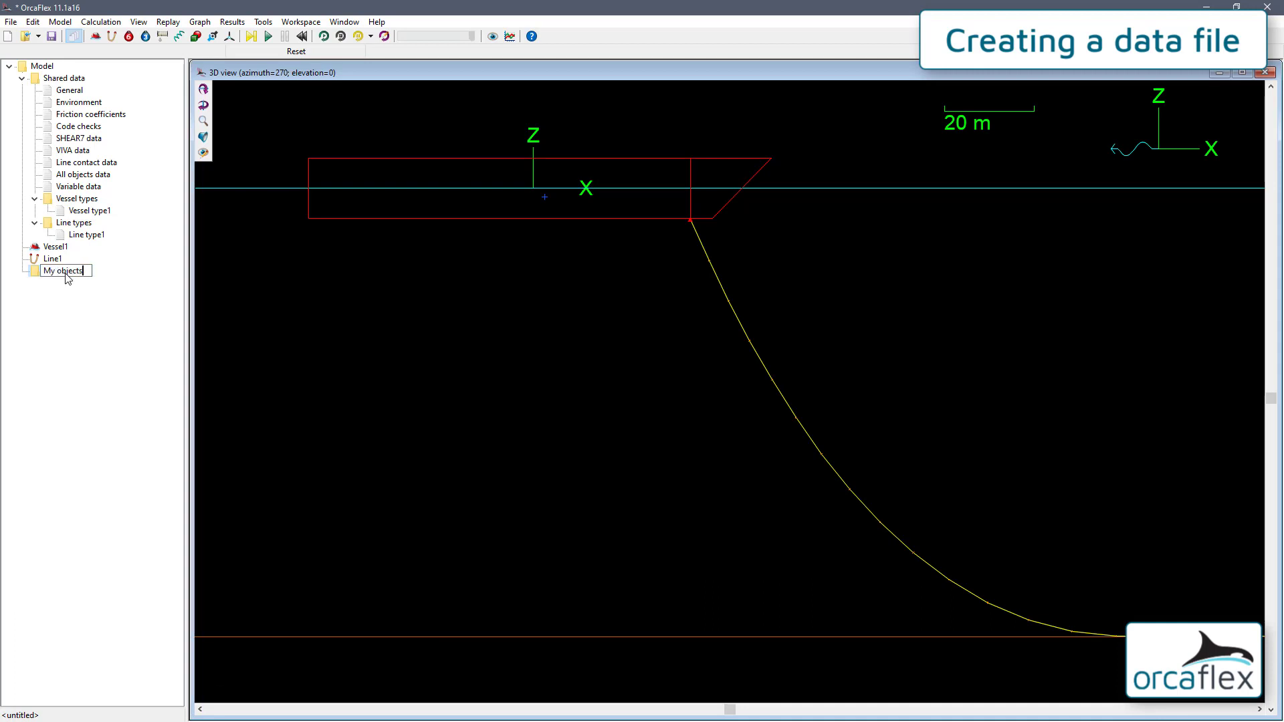
key(Return)
- Move Vessel1 and Line1 together into the My objects group
click(57, 248)
ctrl+click(58, 261)
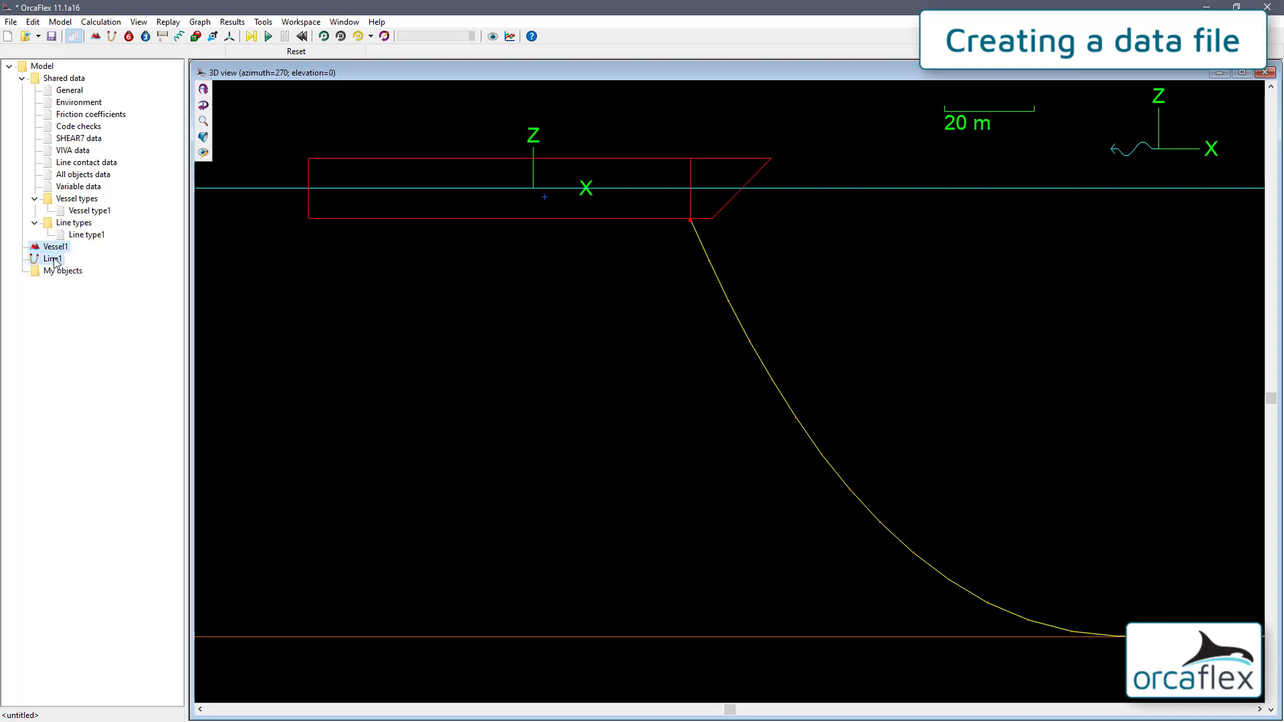
drag(56, 258, 69, 275)
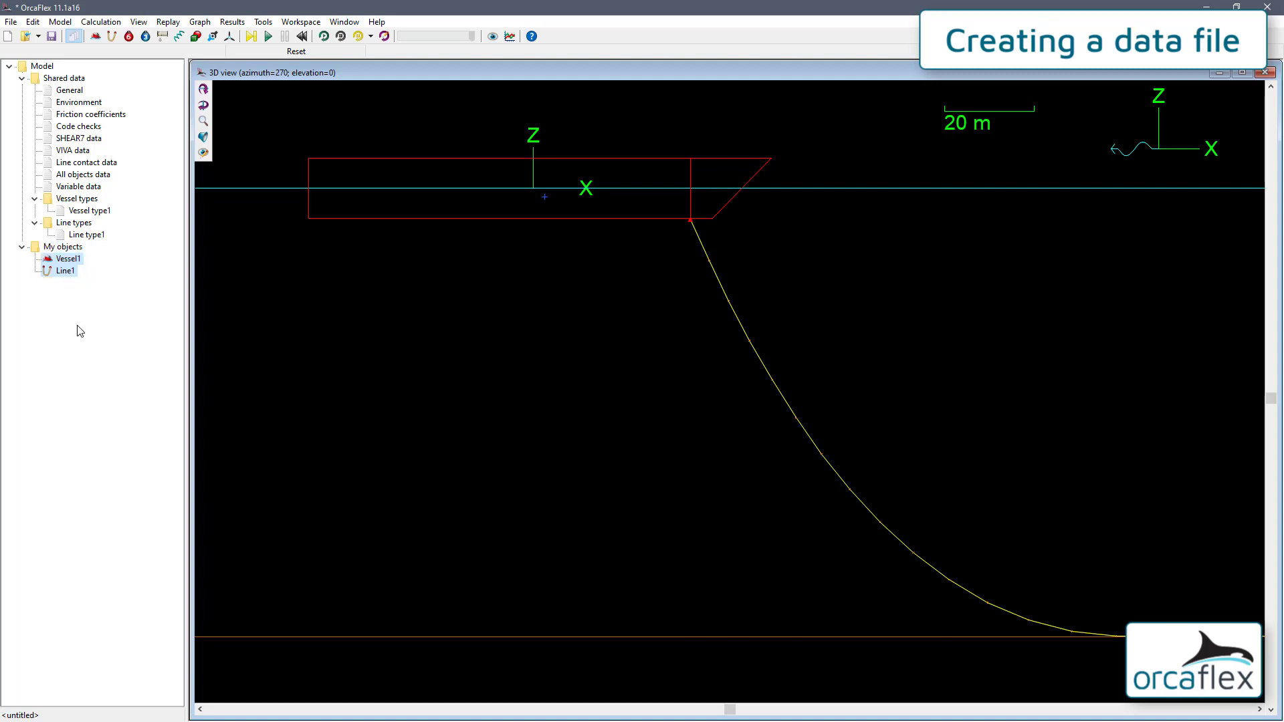
- Rename Line1 in the My objects group as My riser
click(52, 248)
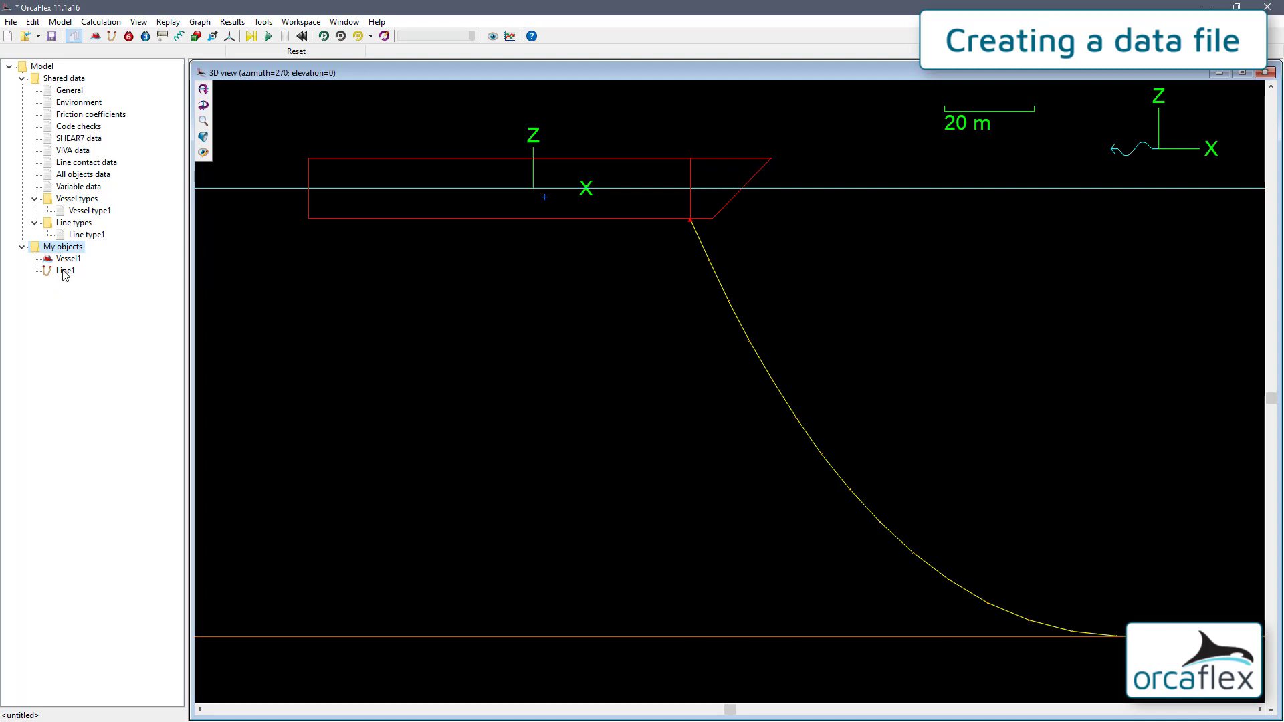
click(65, 272)
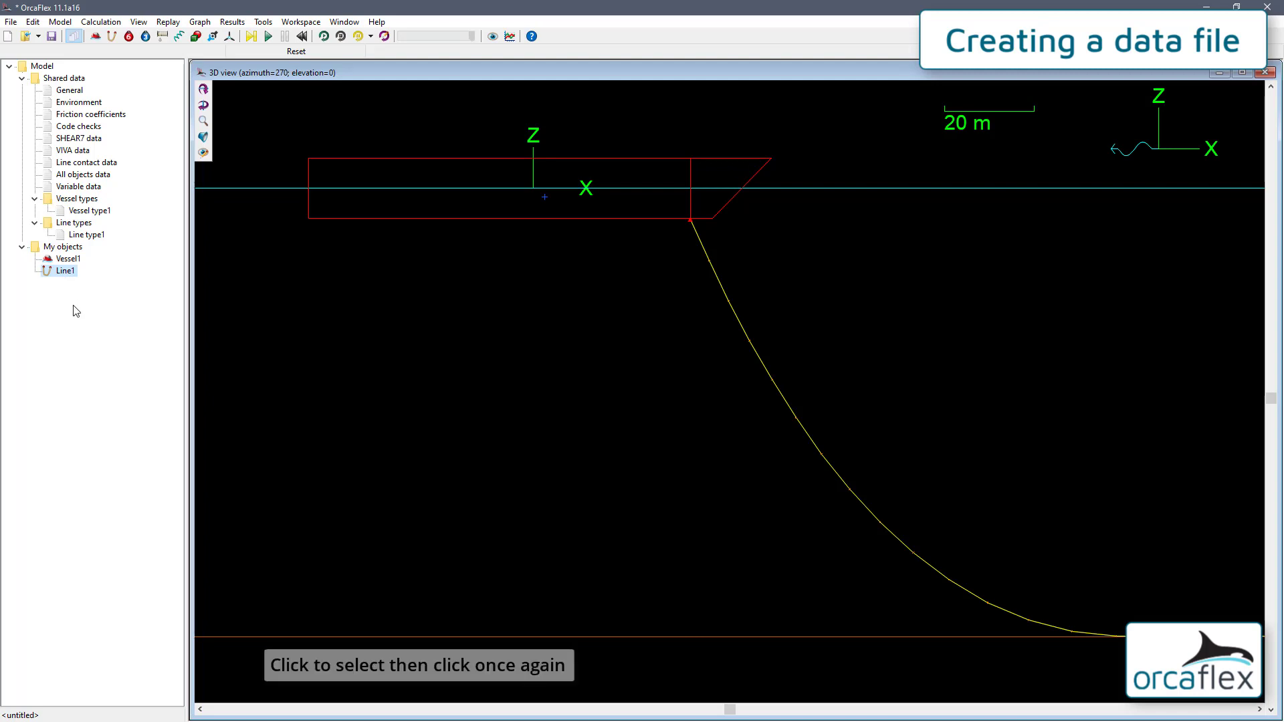
click(65, 271)
click(80, 305)
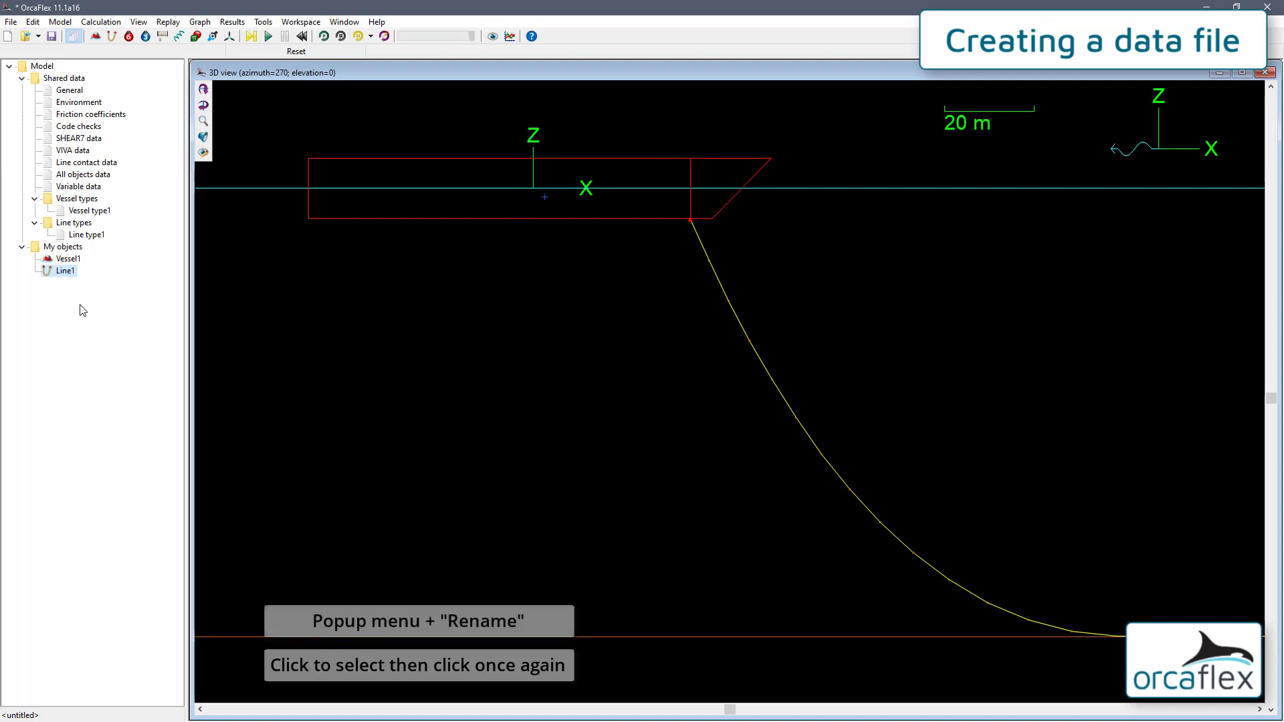
right_click(65, 275)
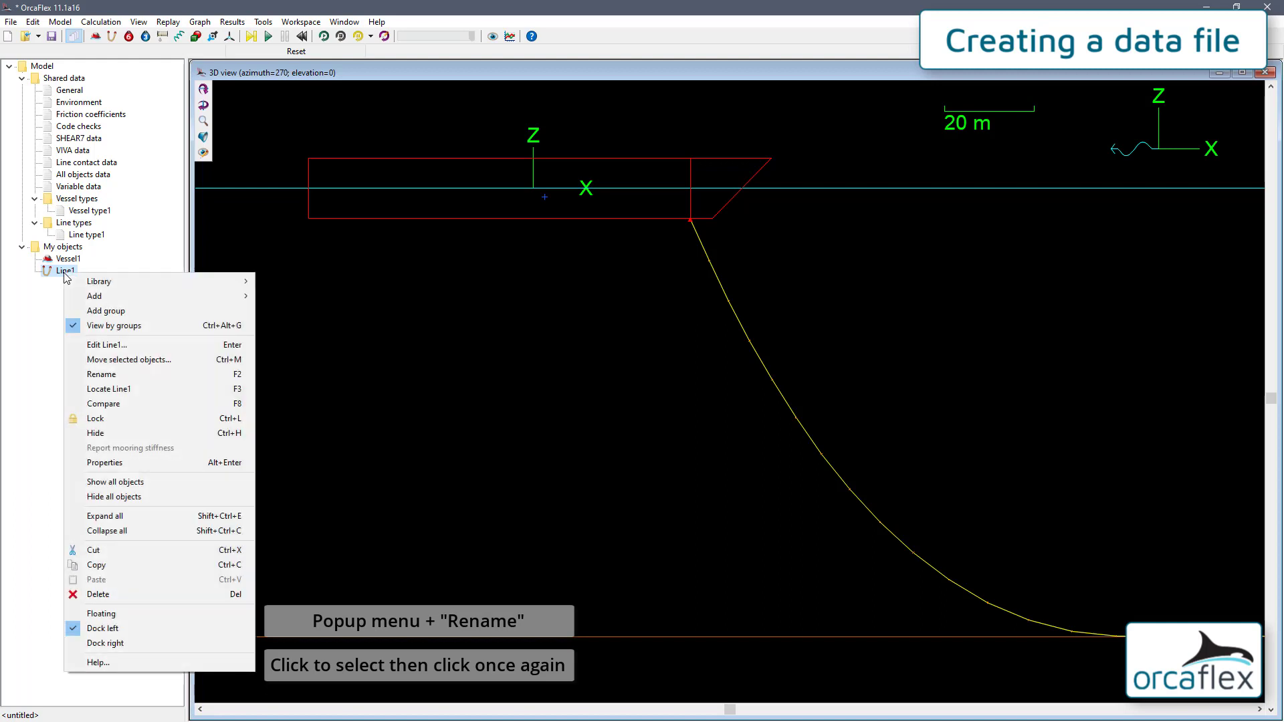
click(118, 374)
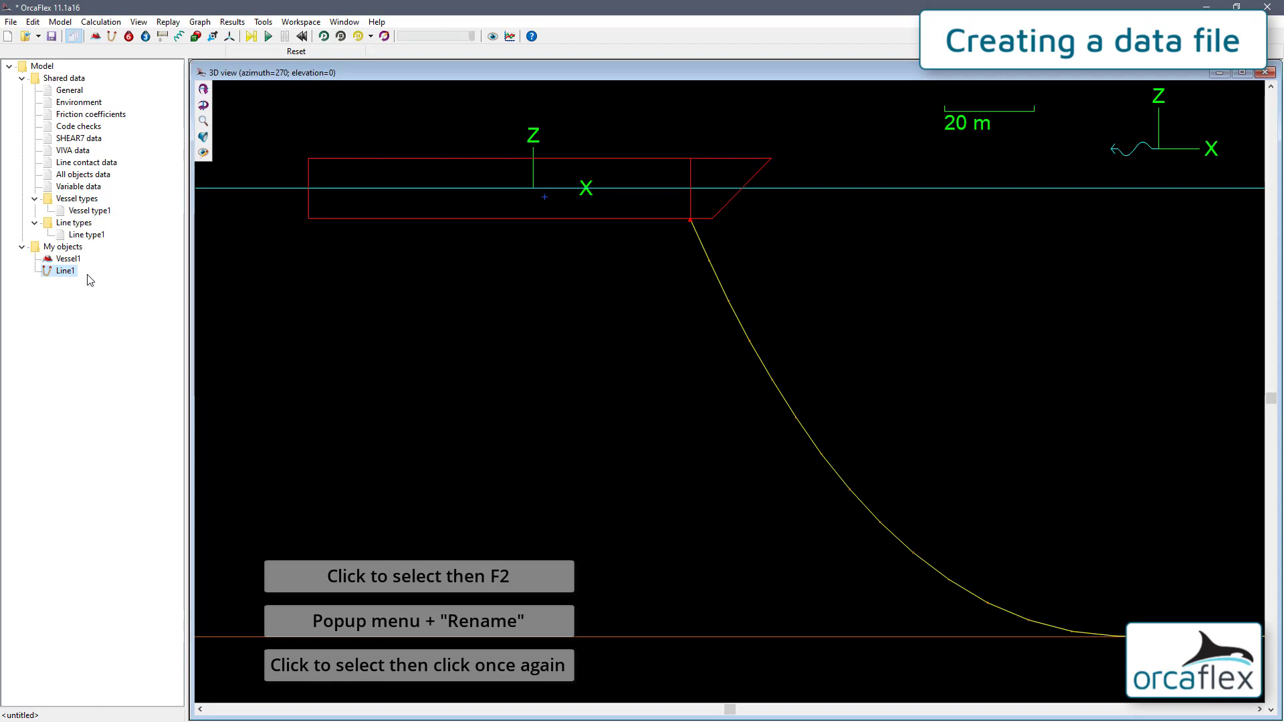
key(F2)
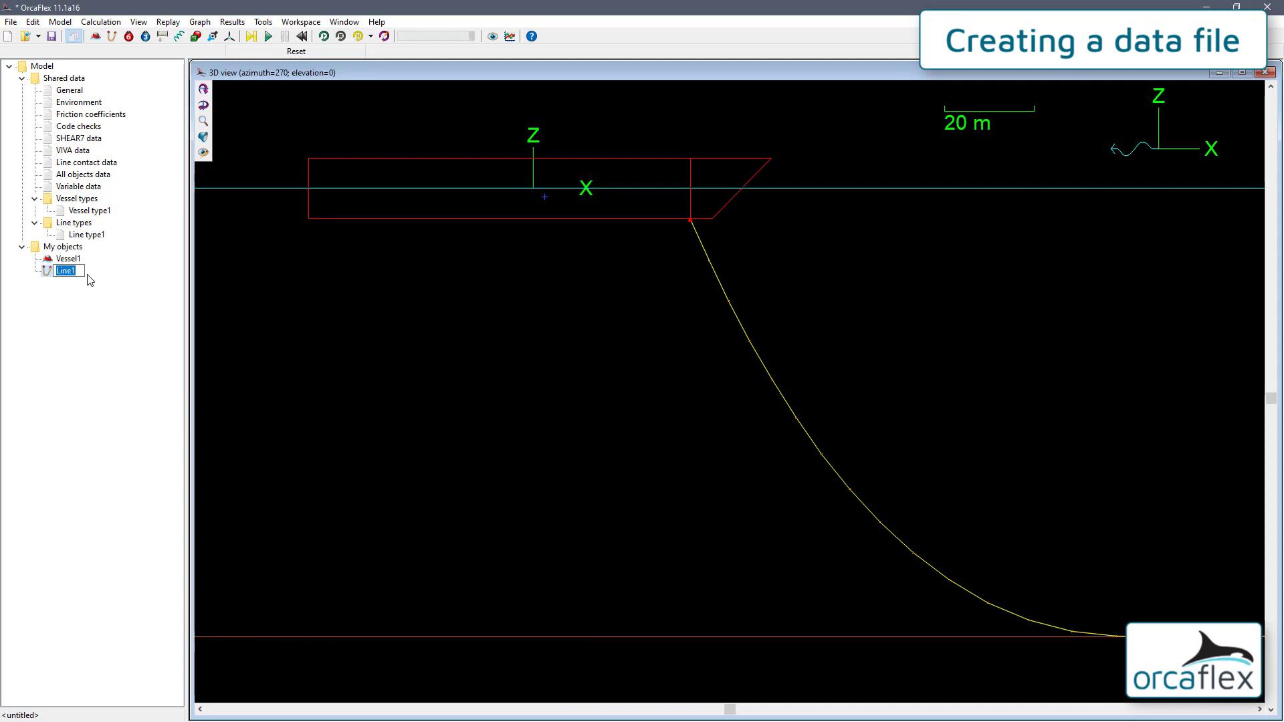
text(My n)
text(ser)
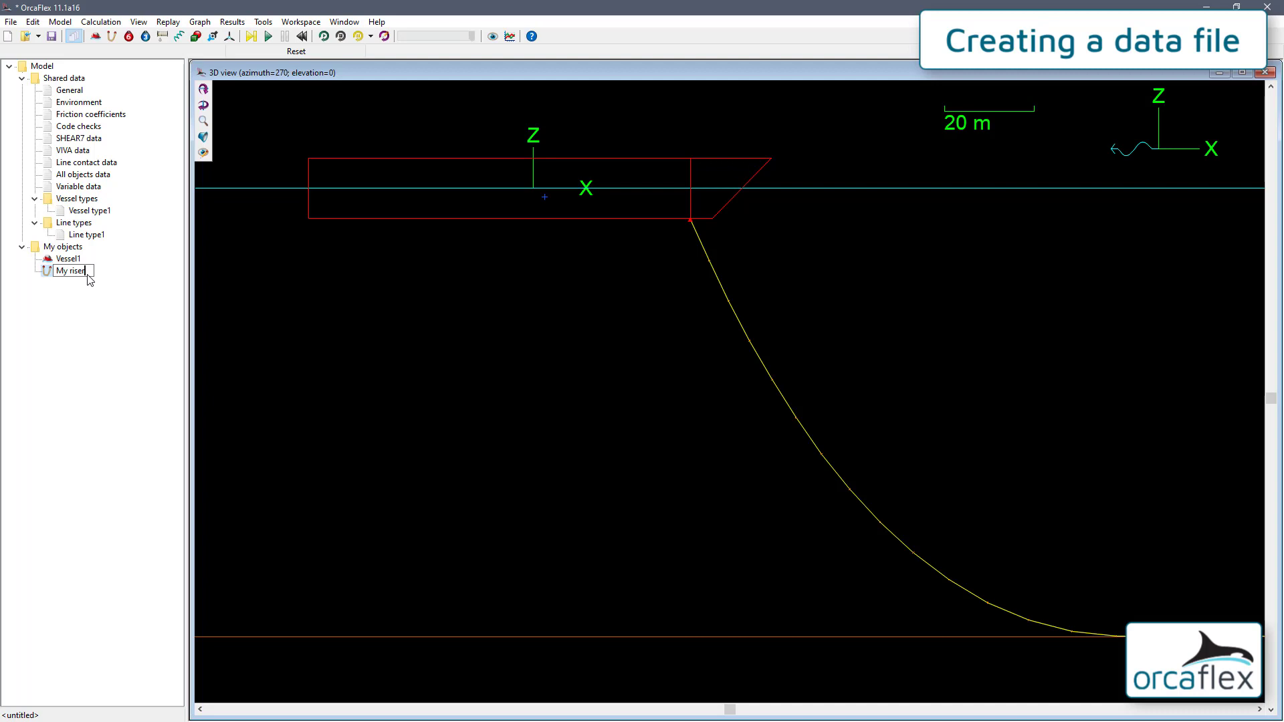
key(Return)
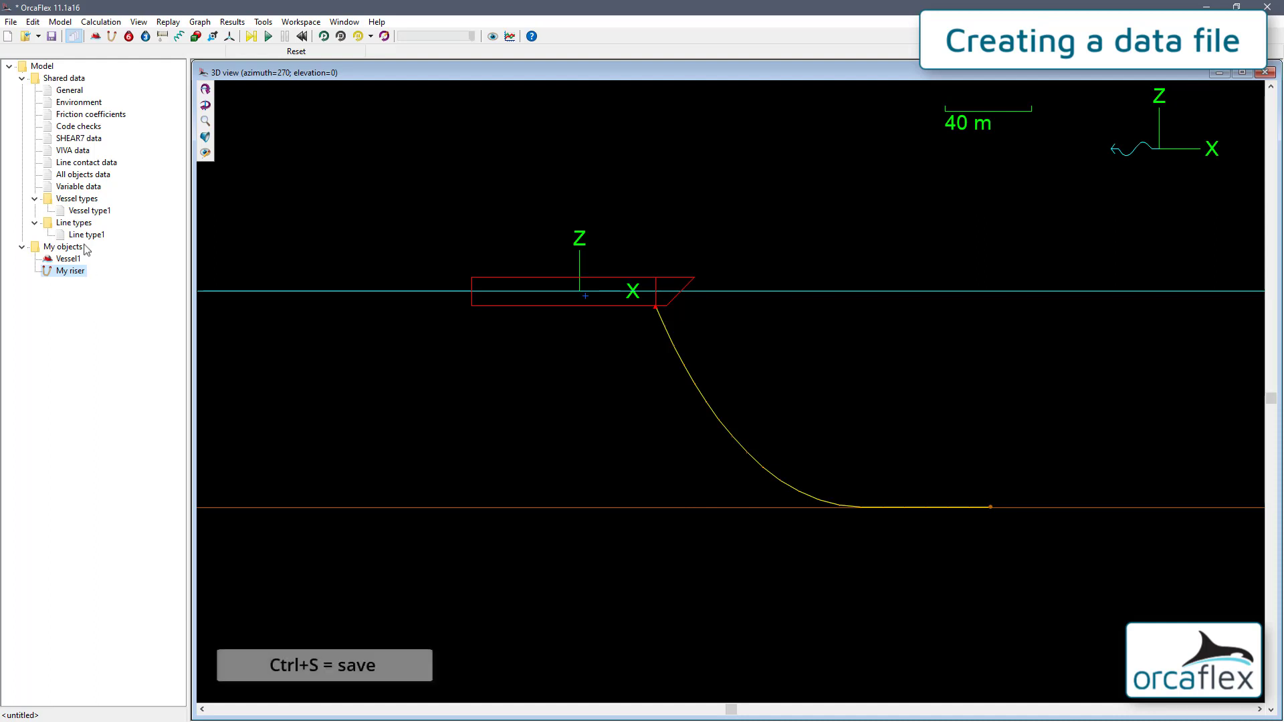
- Save the model in the OrcaFlex folder as a binary data file named My Riser
click(51, 38)
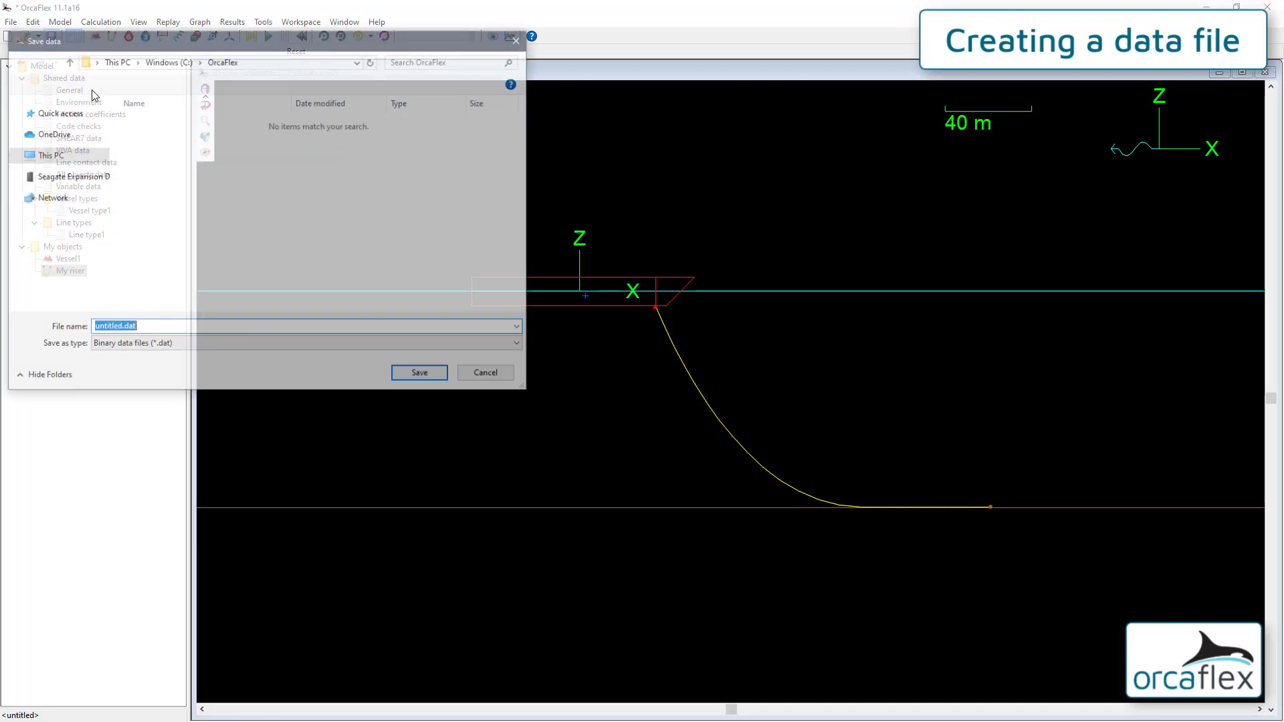
click(219, 344)
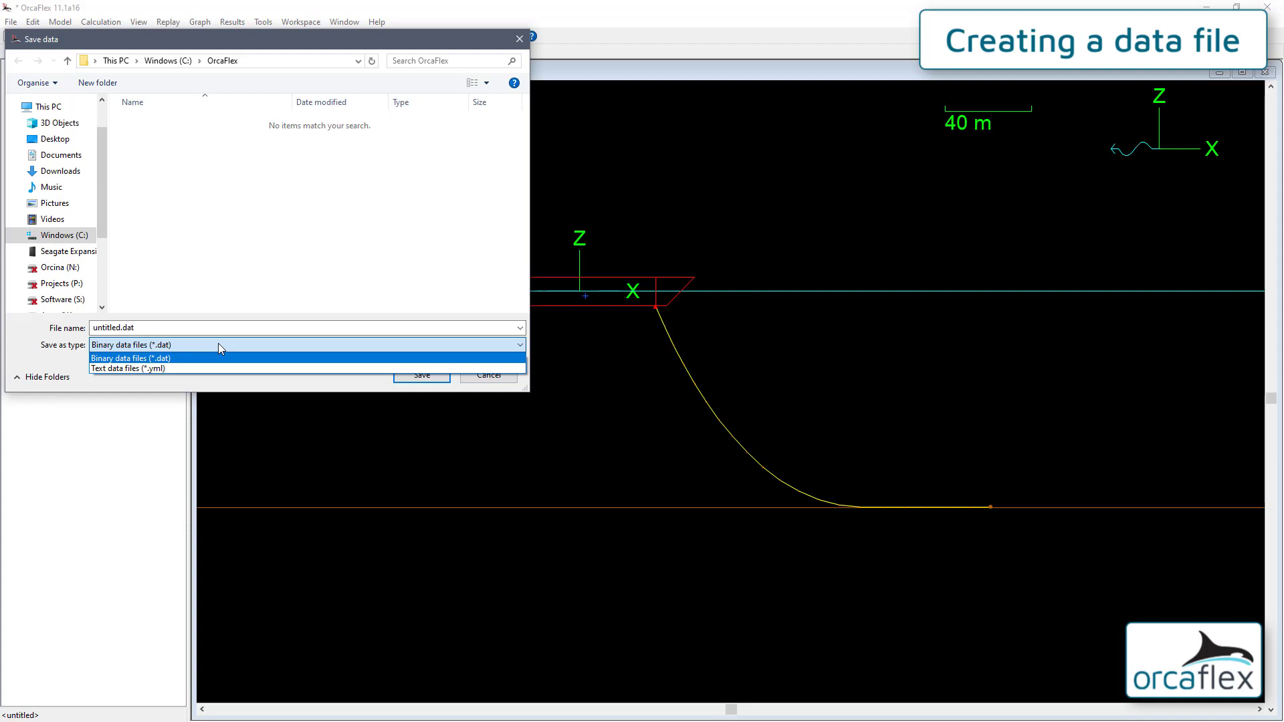
key(Down)
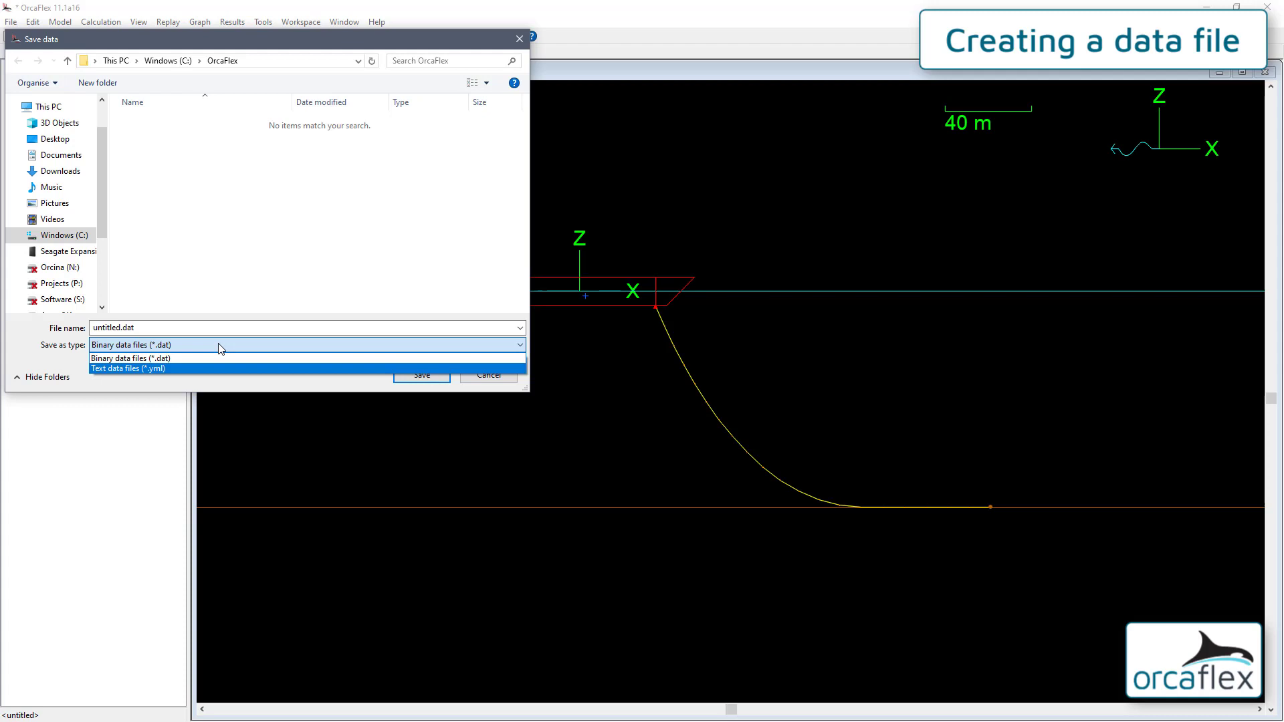
click(161, 329)
double_click(106, 329)
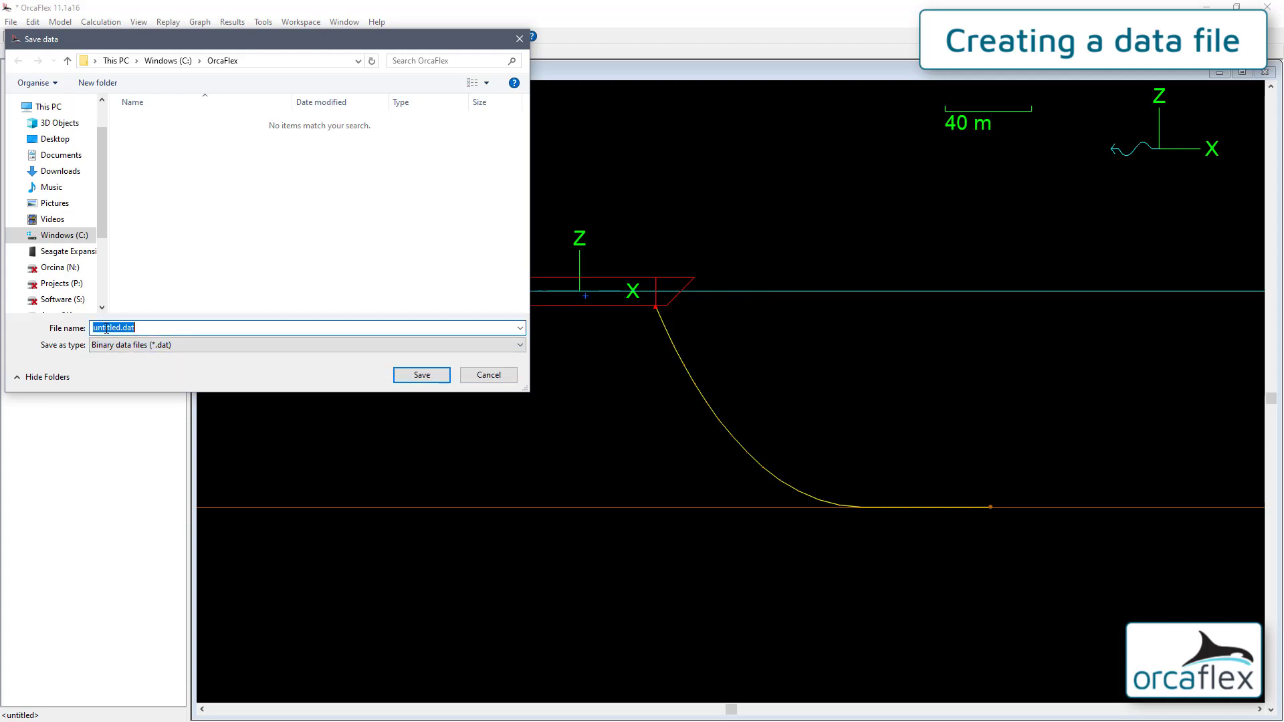
text(My Riser)
key(Return)
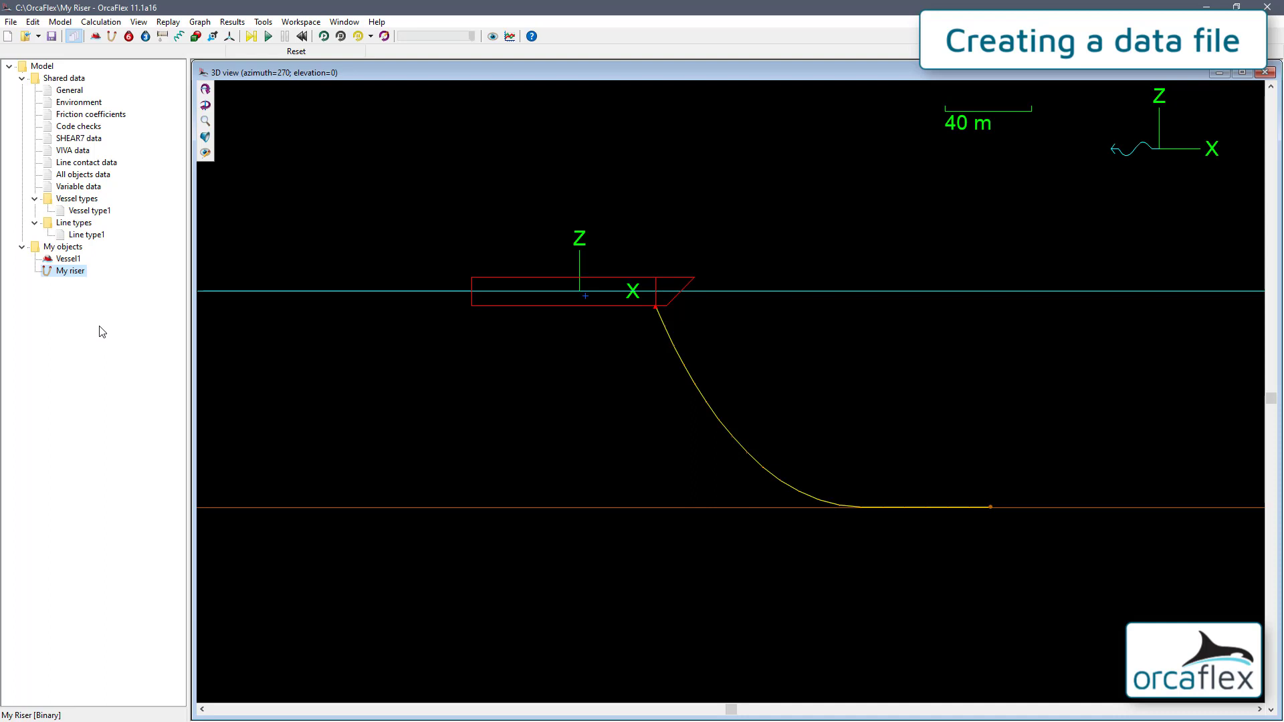
- Add a second 3D view and switch the original 3D view to plan
click(493, 36)
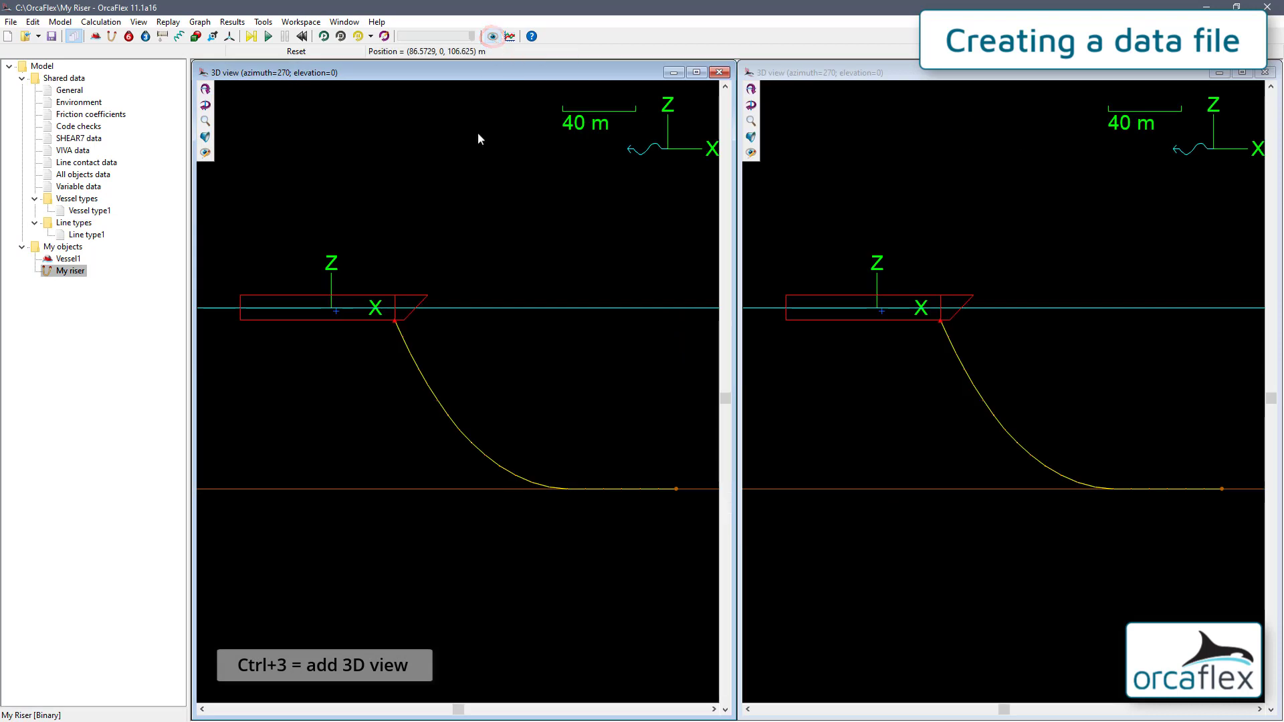
click(344, 22)
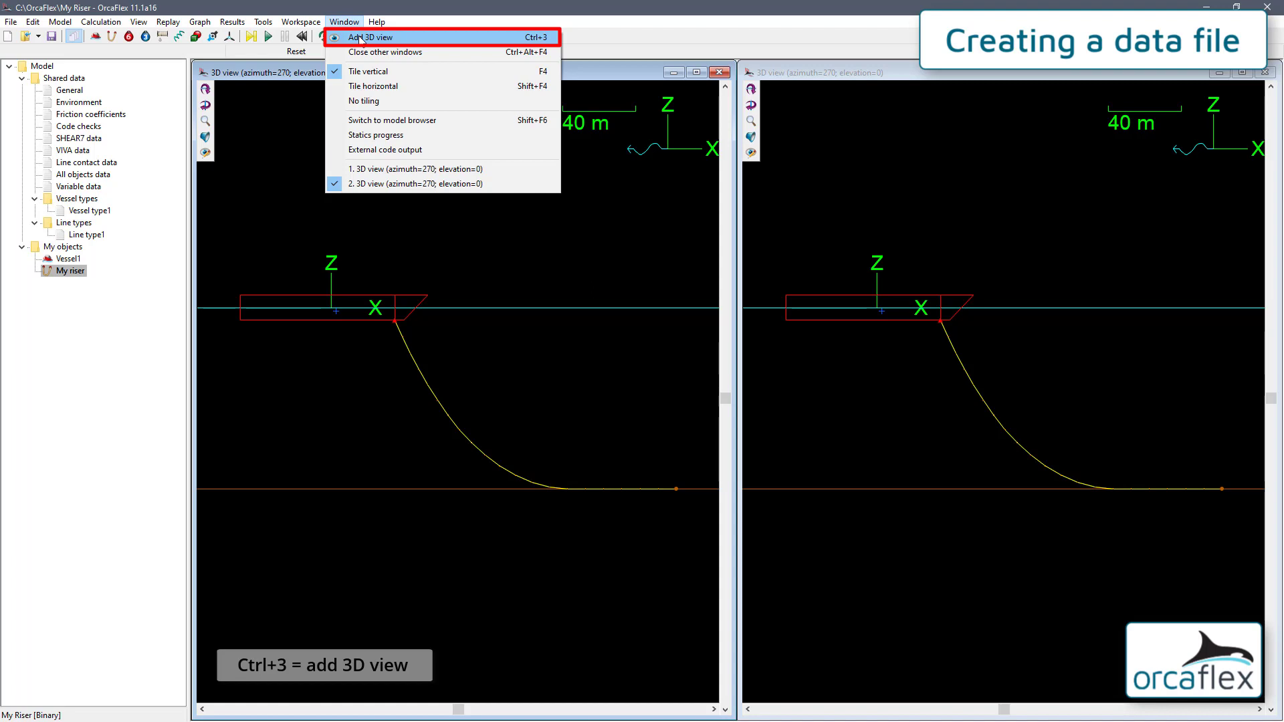
click(507, 279)
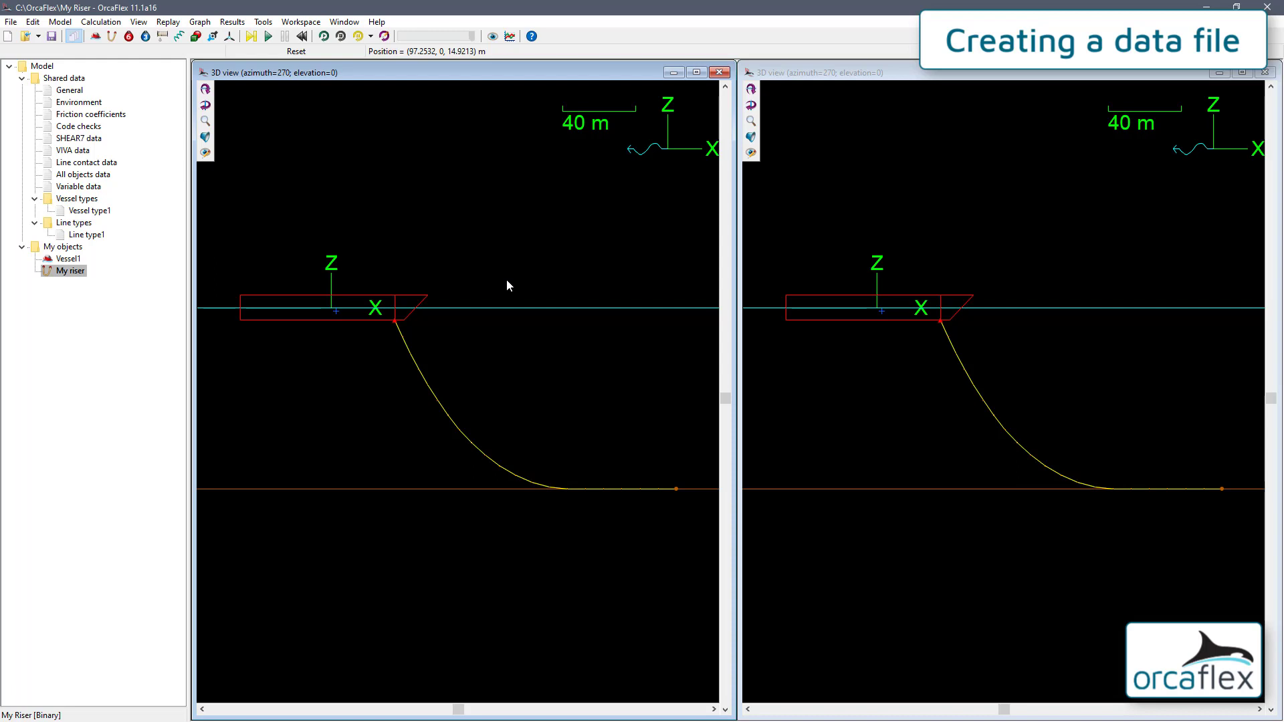
click(847, 353)
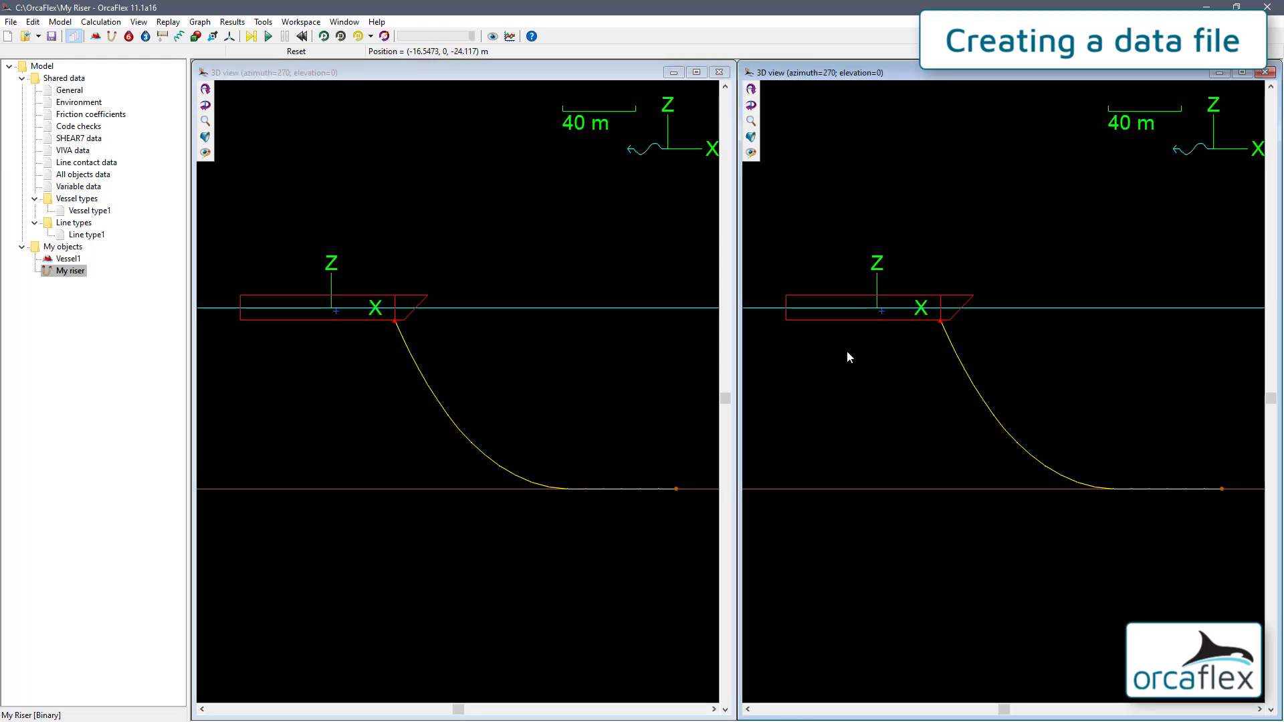
right_click(848, 356)
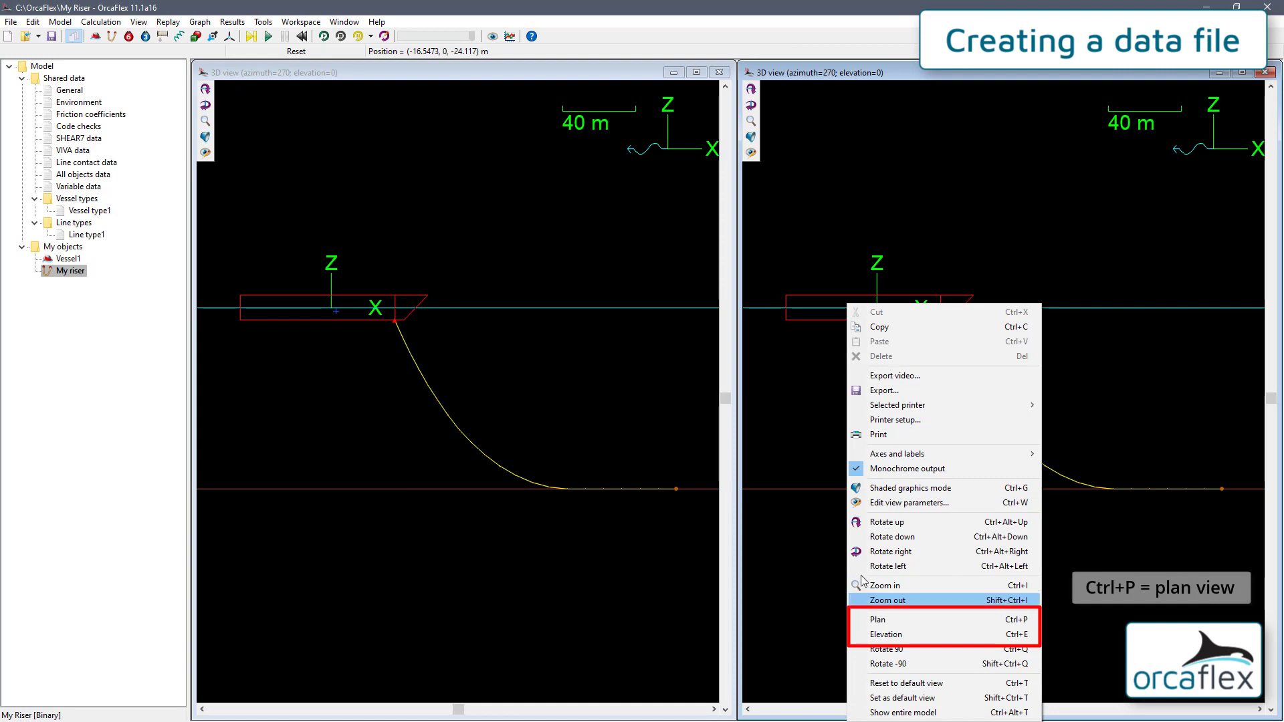
key(Down)
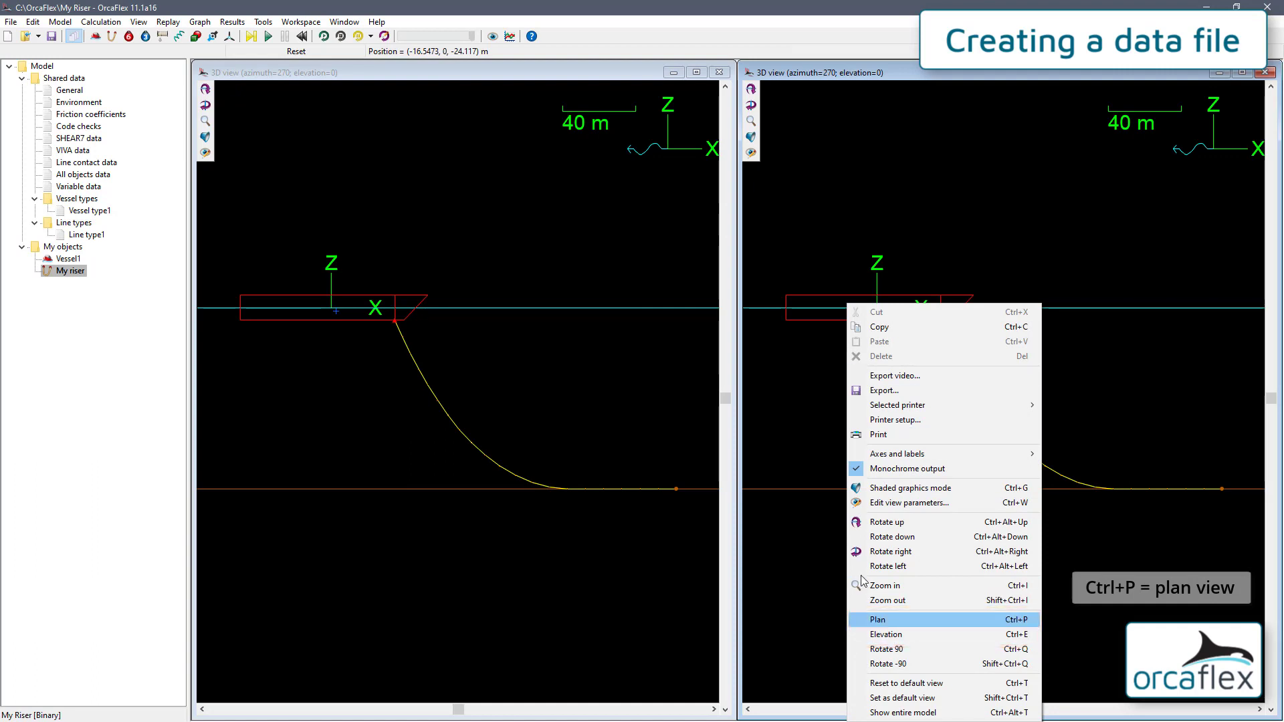
click(913, 622)
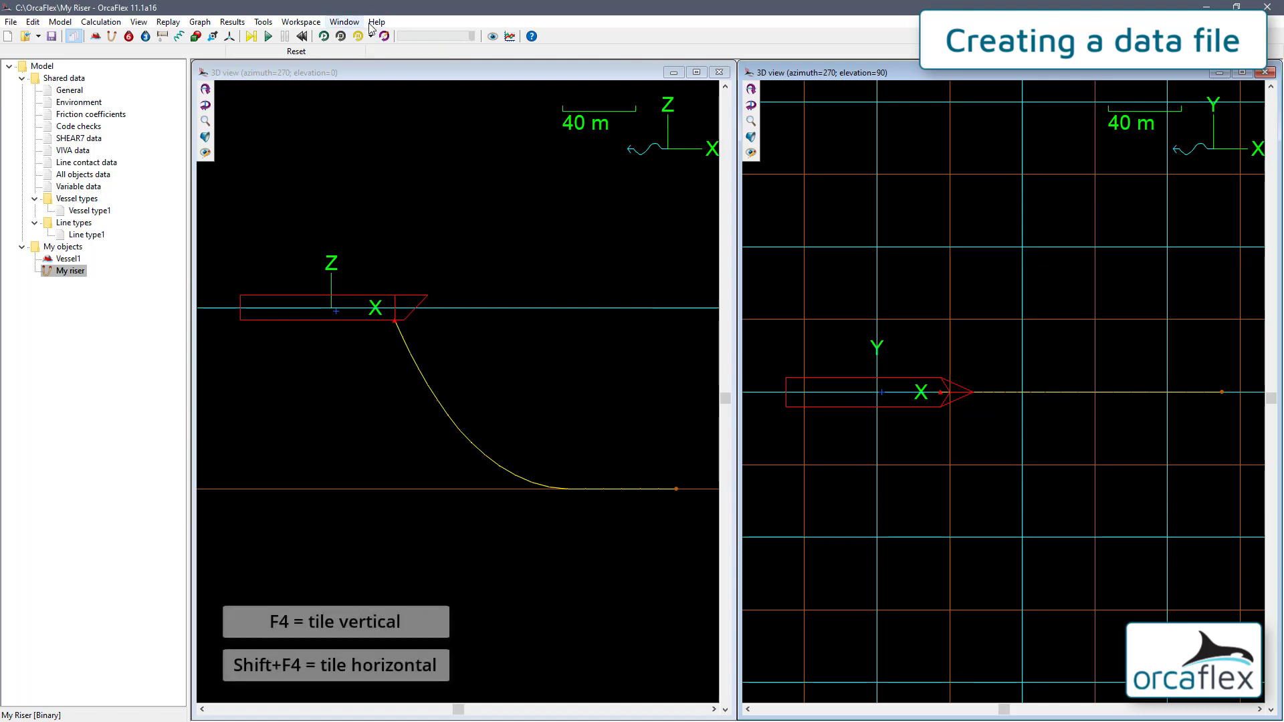
- Tile the two 3D views horizontally and return them to vertical tiling
click(345, 23)
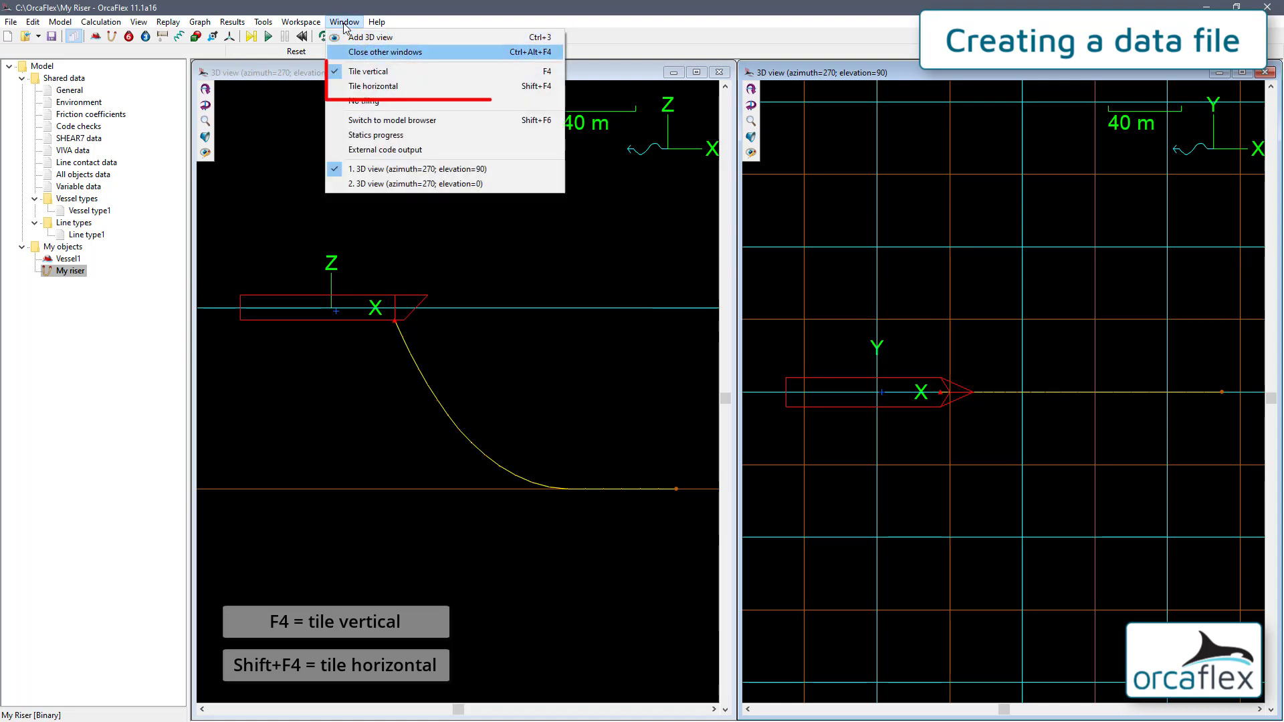
click(397, 88)
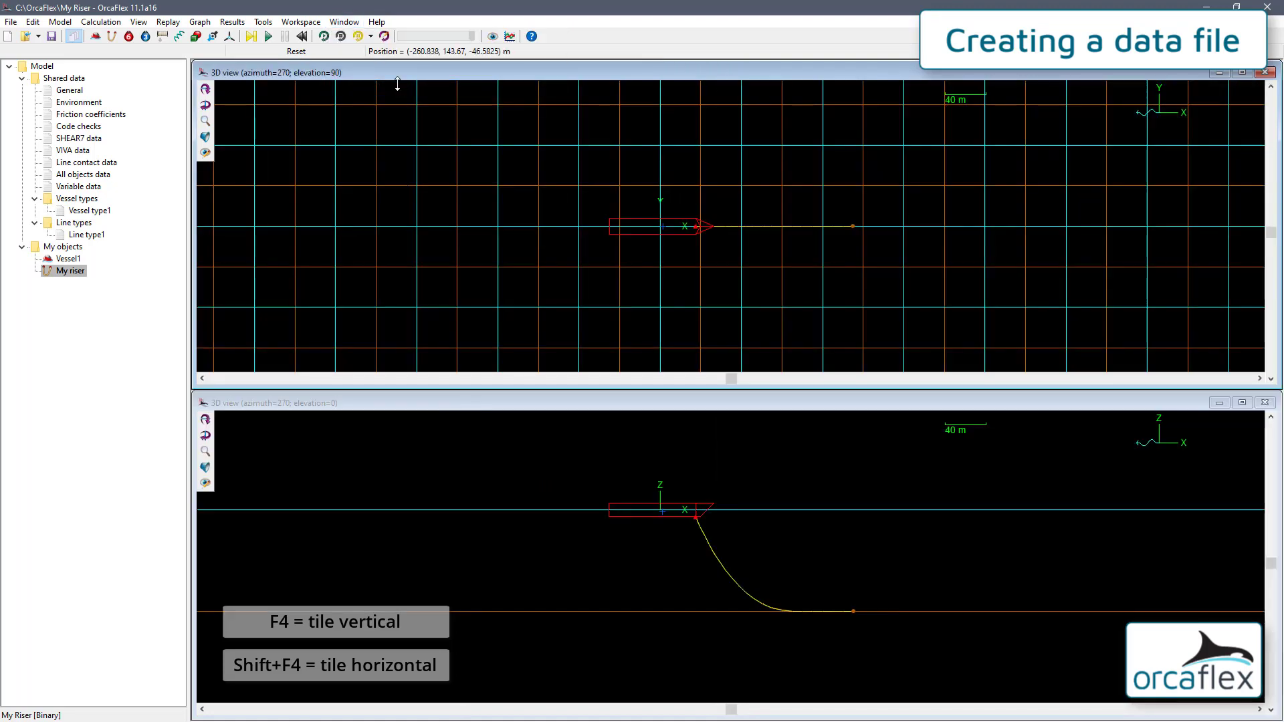
click(345, 22)
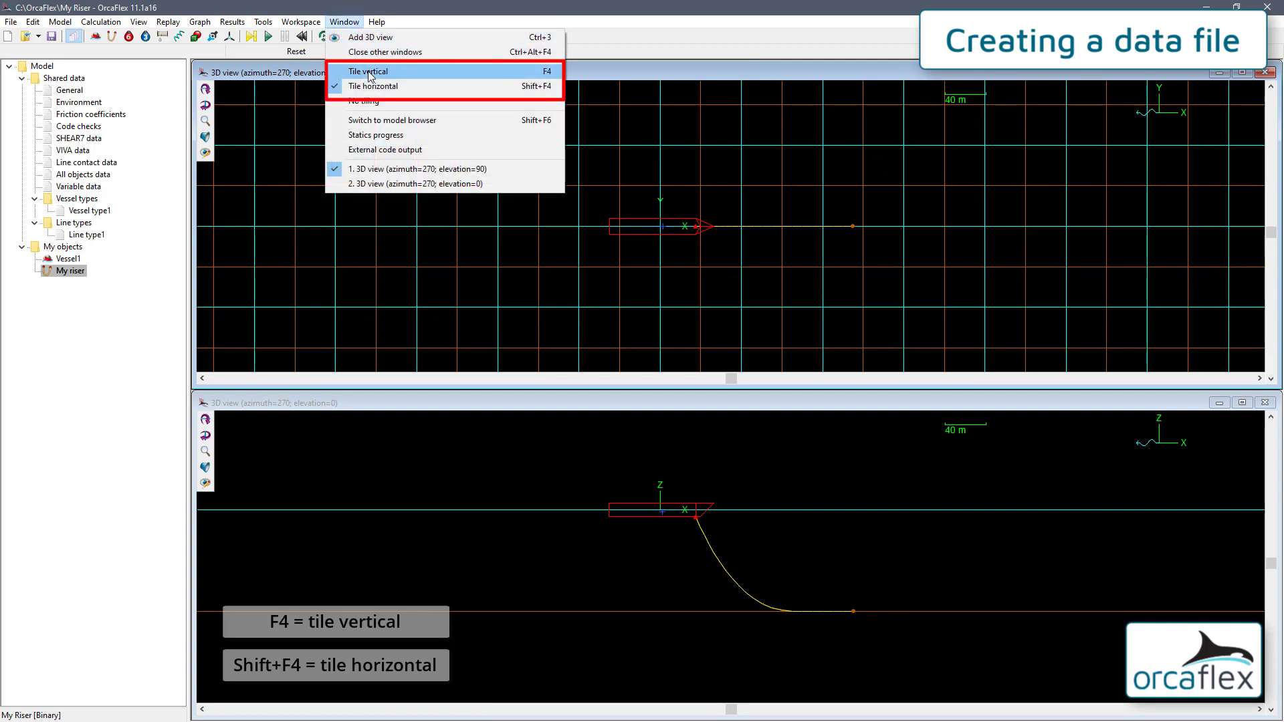
click(369, 72)
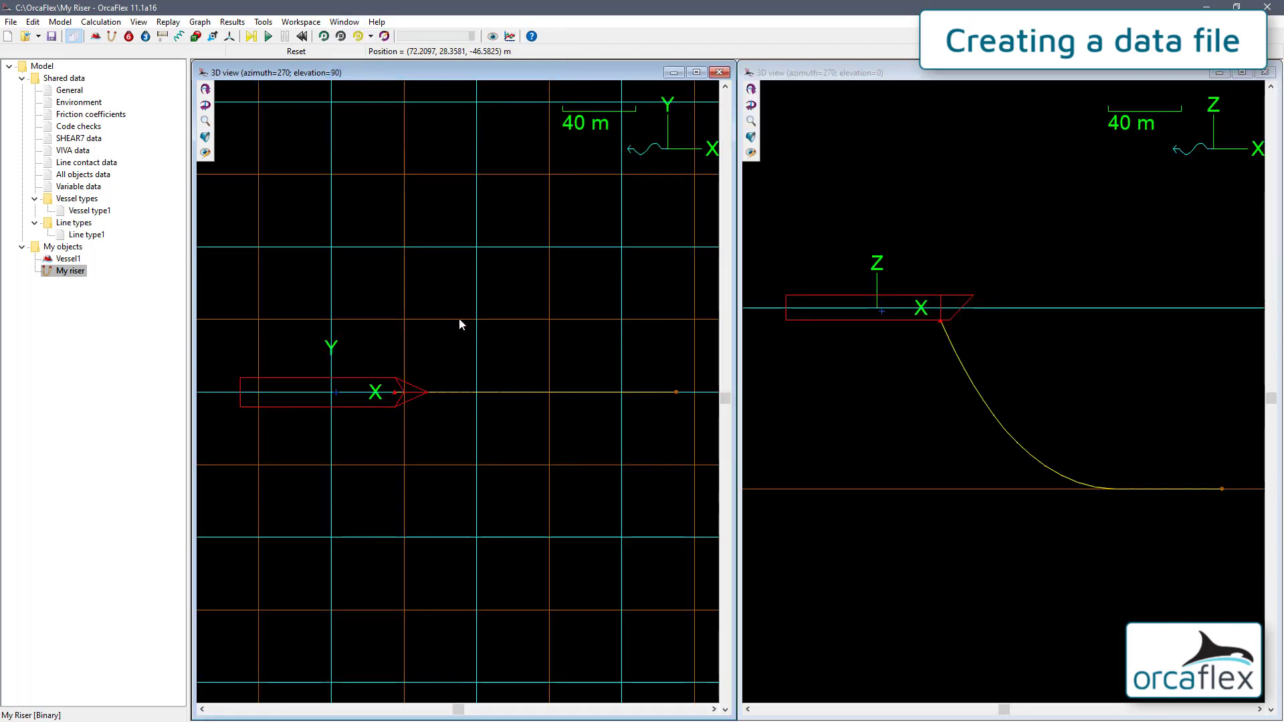
- Add a third 3D view in shaded graphics mode and rotate it to an azimuth of about 211 degrees
click(493, 36)
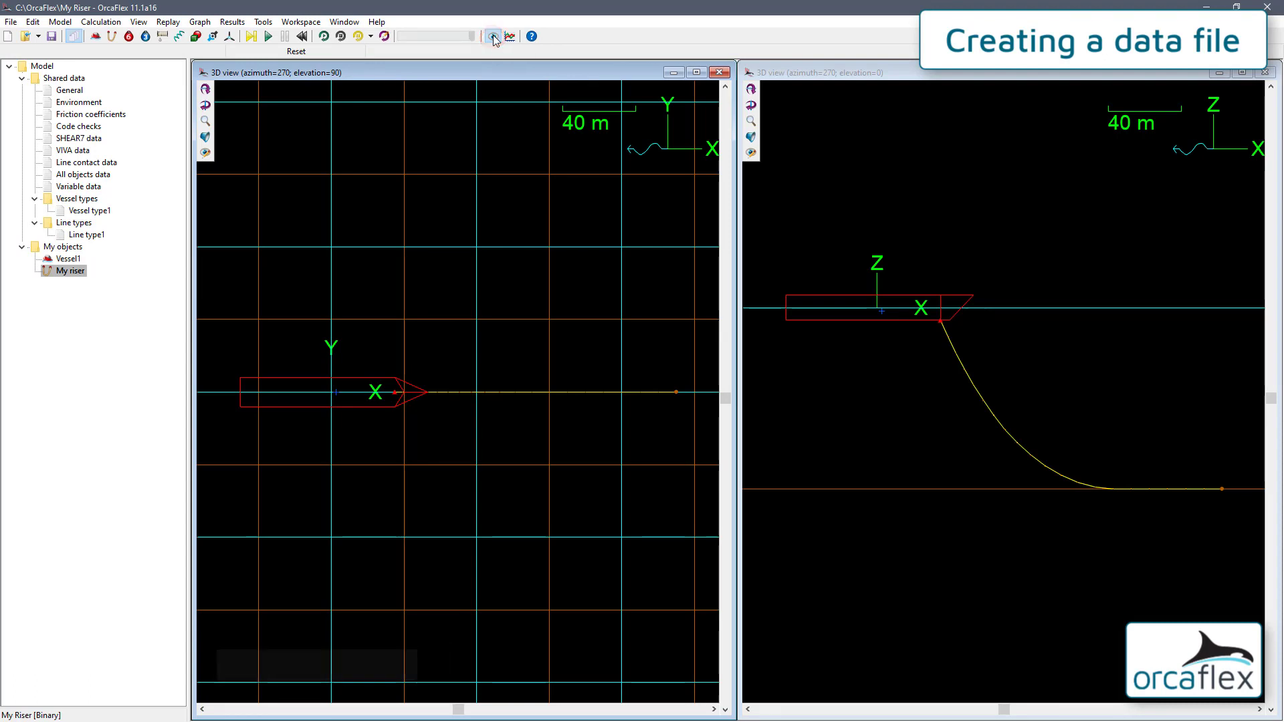
click(493, 36)
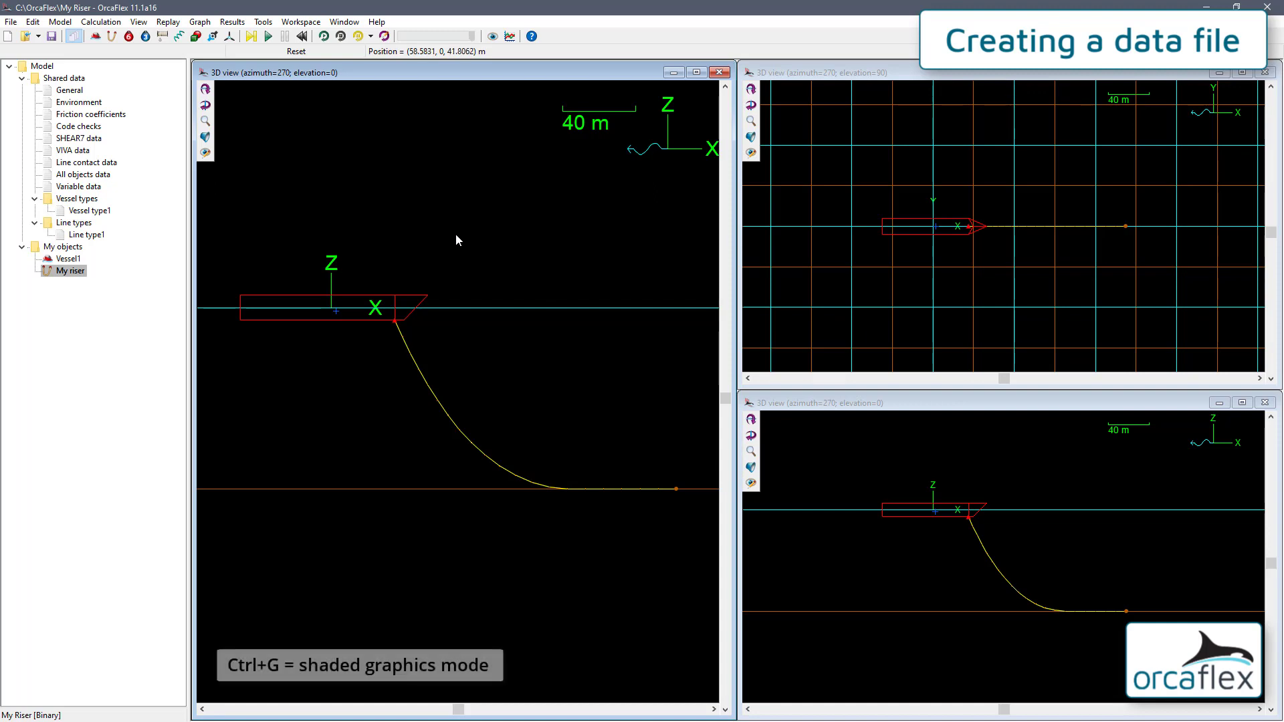
key(ctrl+g)
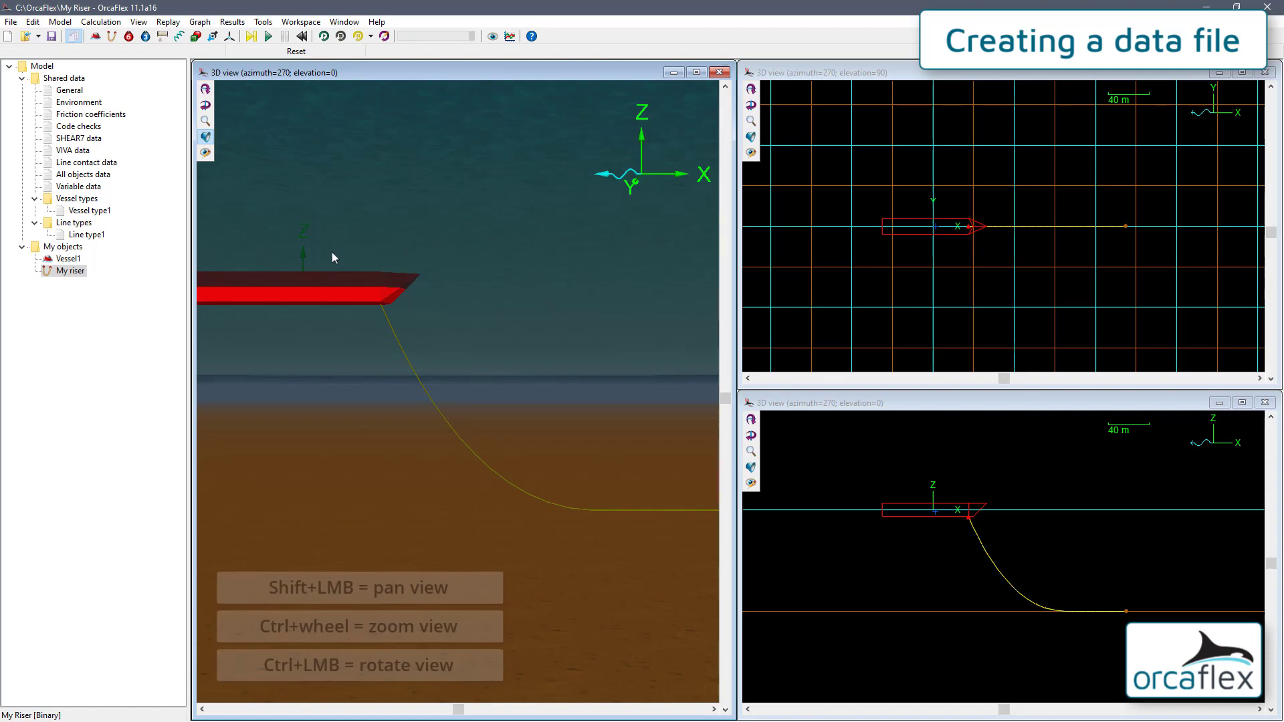
ctrl+drag(332, 261, 460, 307)
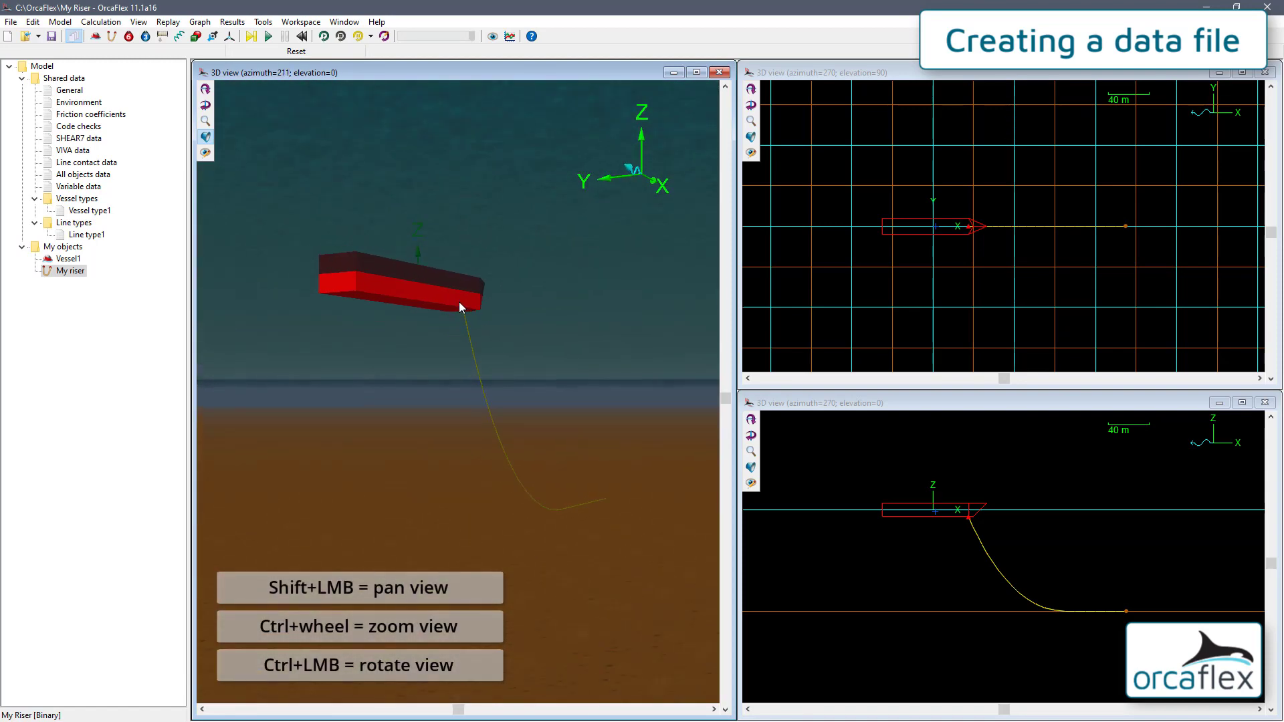
ctrl+scroll(458, 302, up, 2)
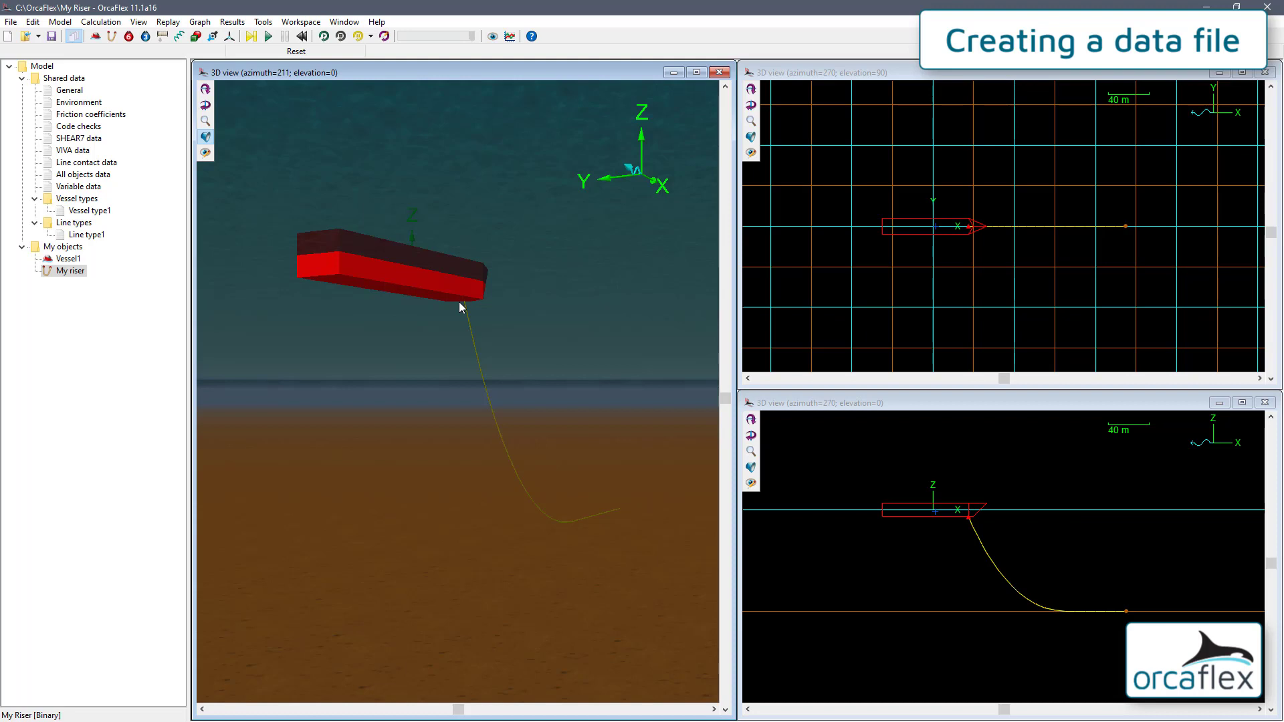
- Save the current arrangement of views as the workspace file My Riser.wrk in the OrcaFlex folder
click(301, 23)
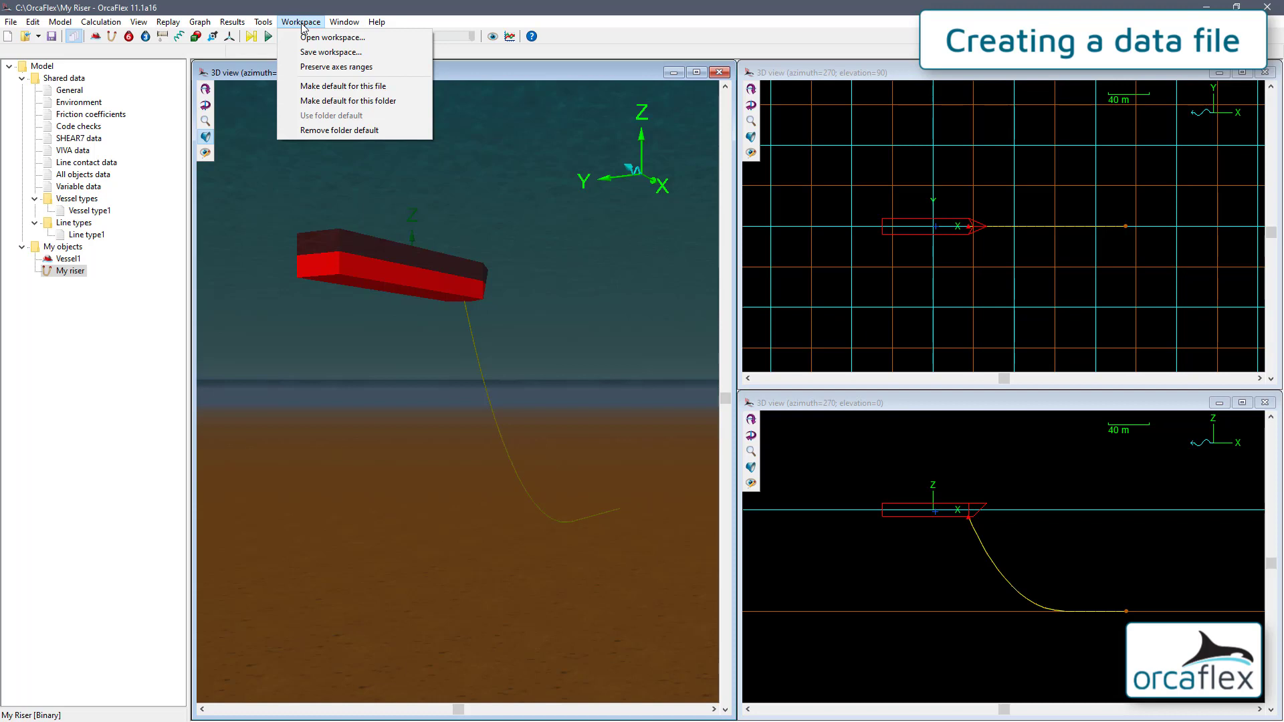
key(Down)
key(Down)
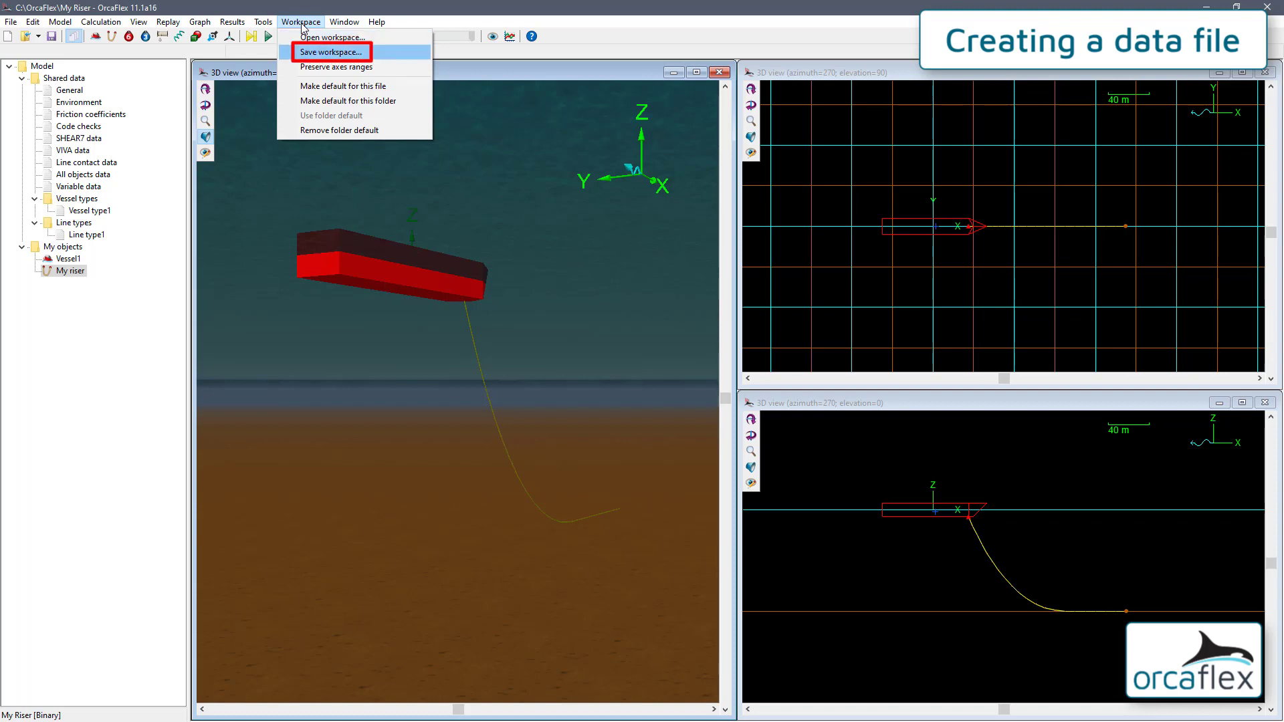
click(319, 53)
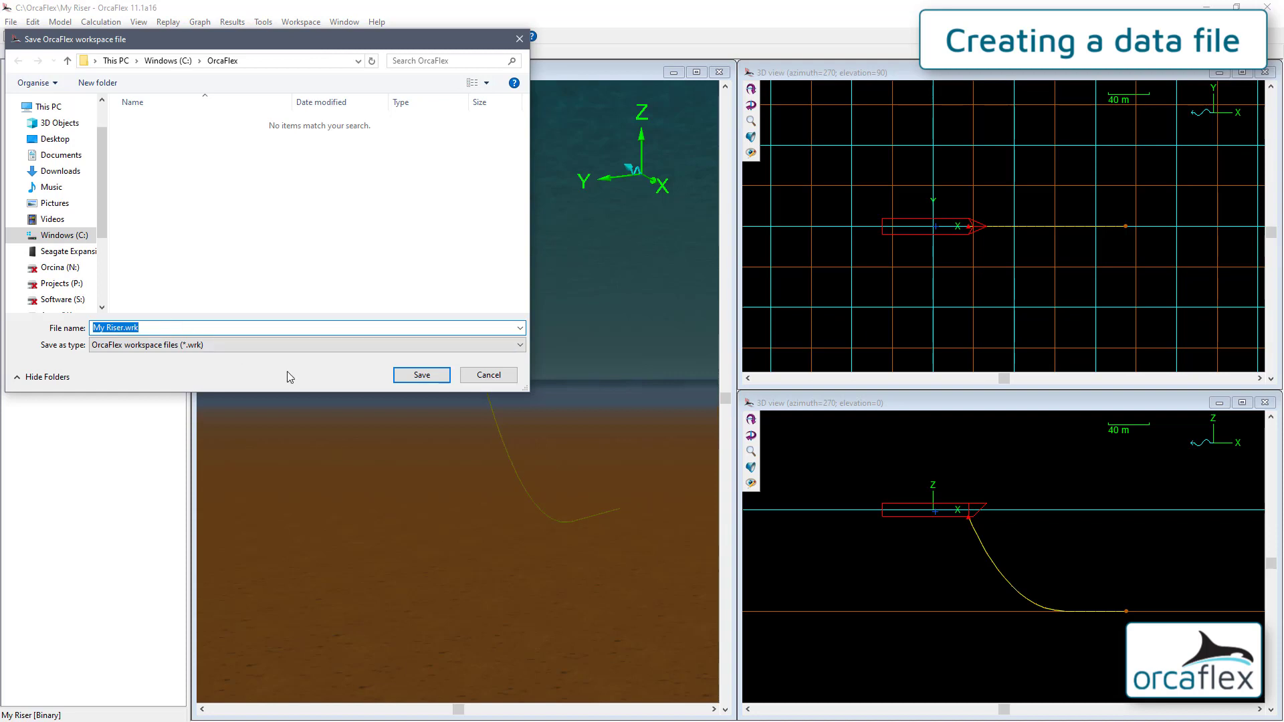
click(433, 378)
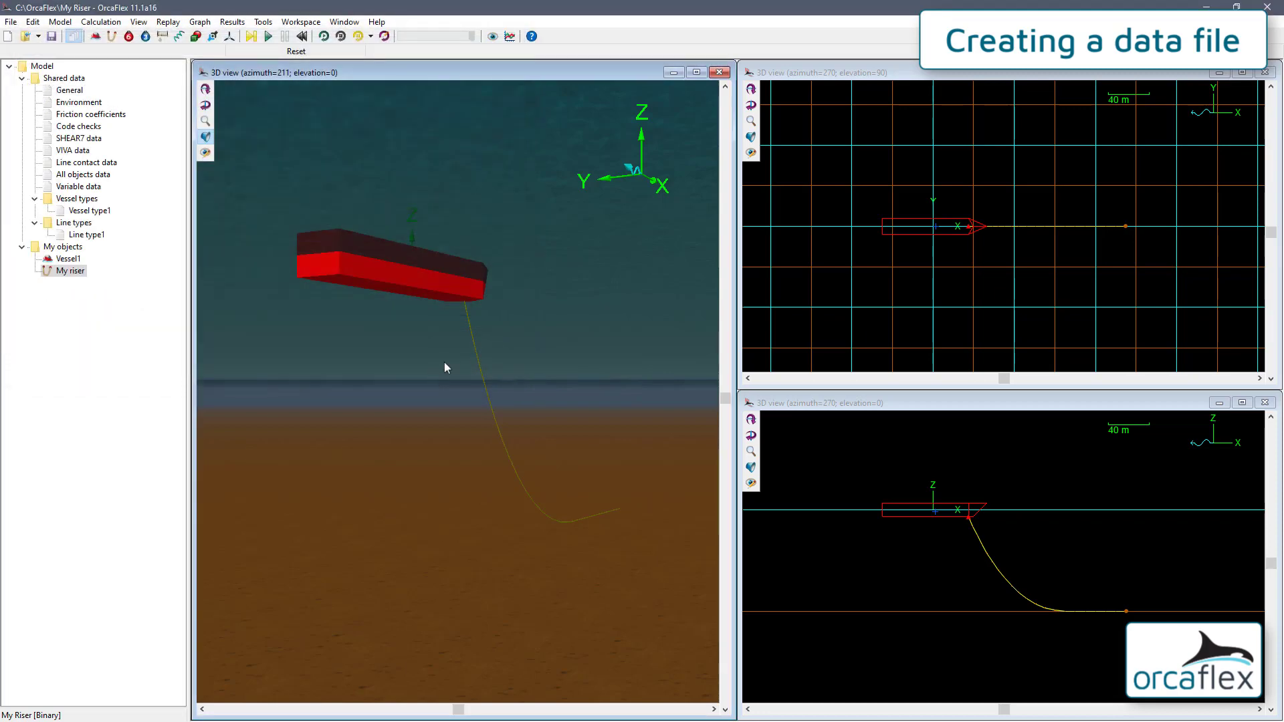
- Close the shaded view and the plan view, and restore the layout from the saved My Riser.wrk workspace
click(720, 73)
click(720, 73)
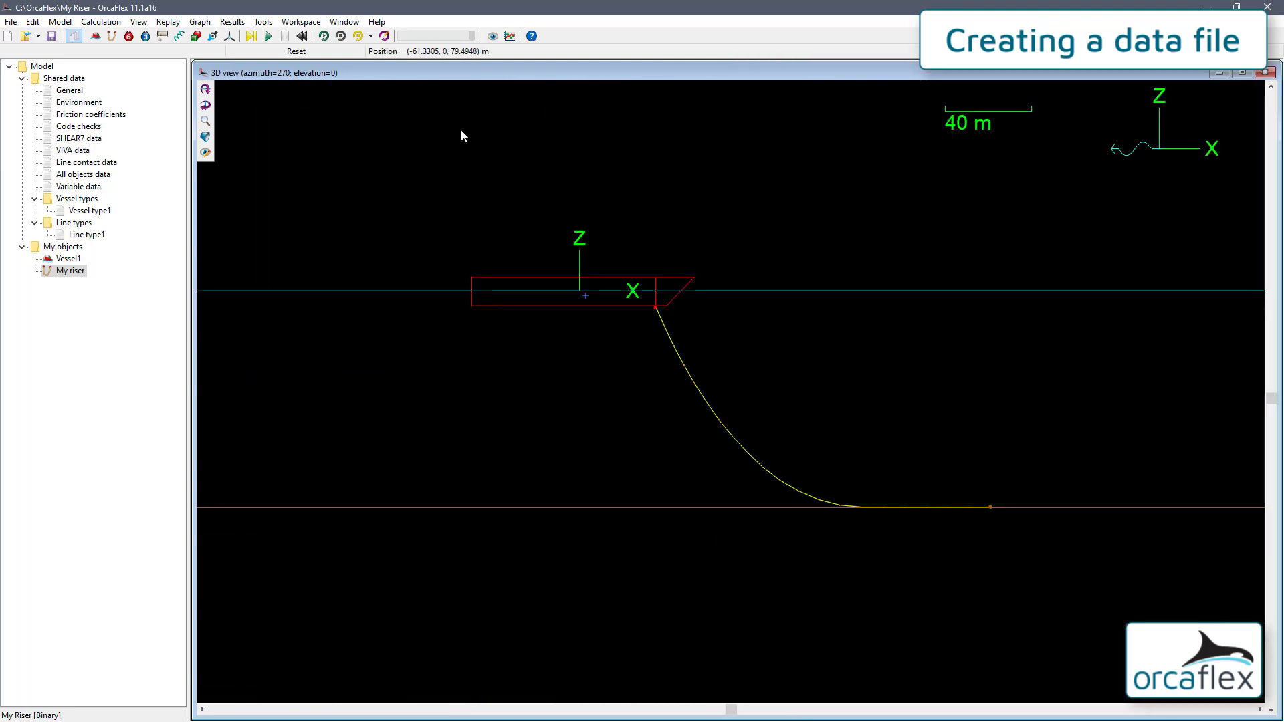
click(301, 22)
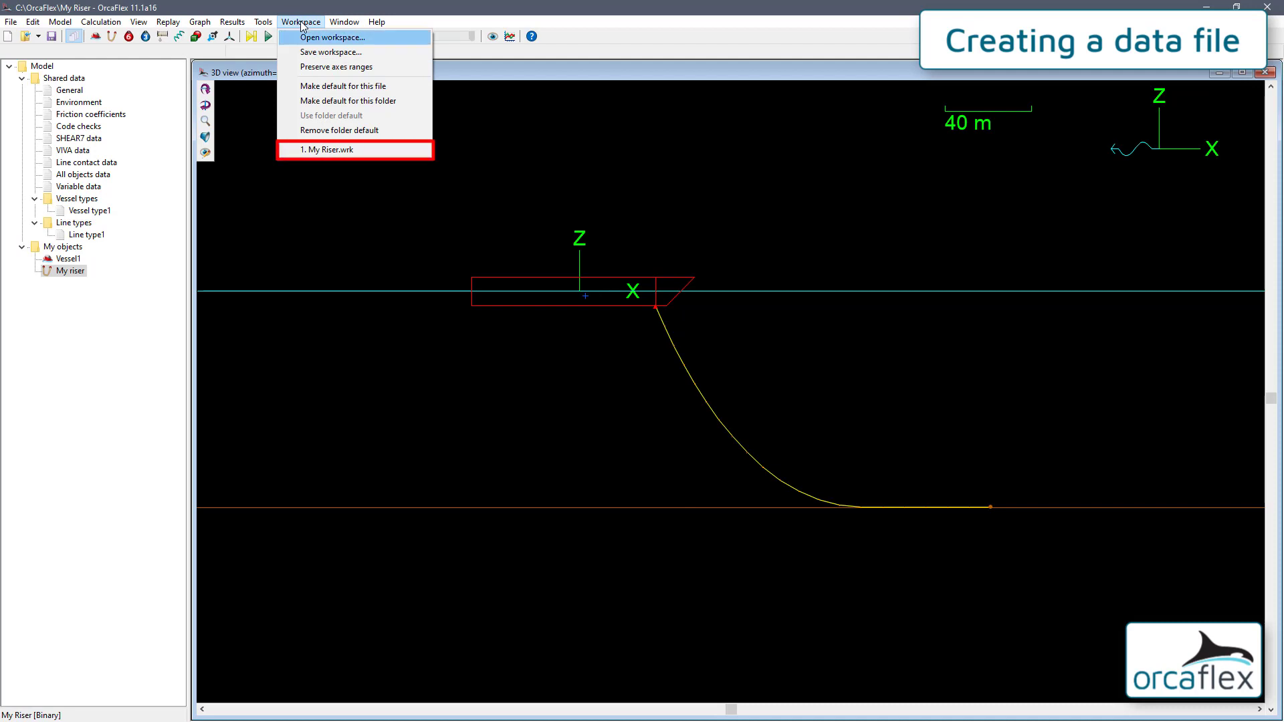
click(347, 150)
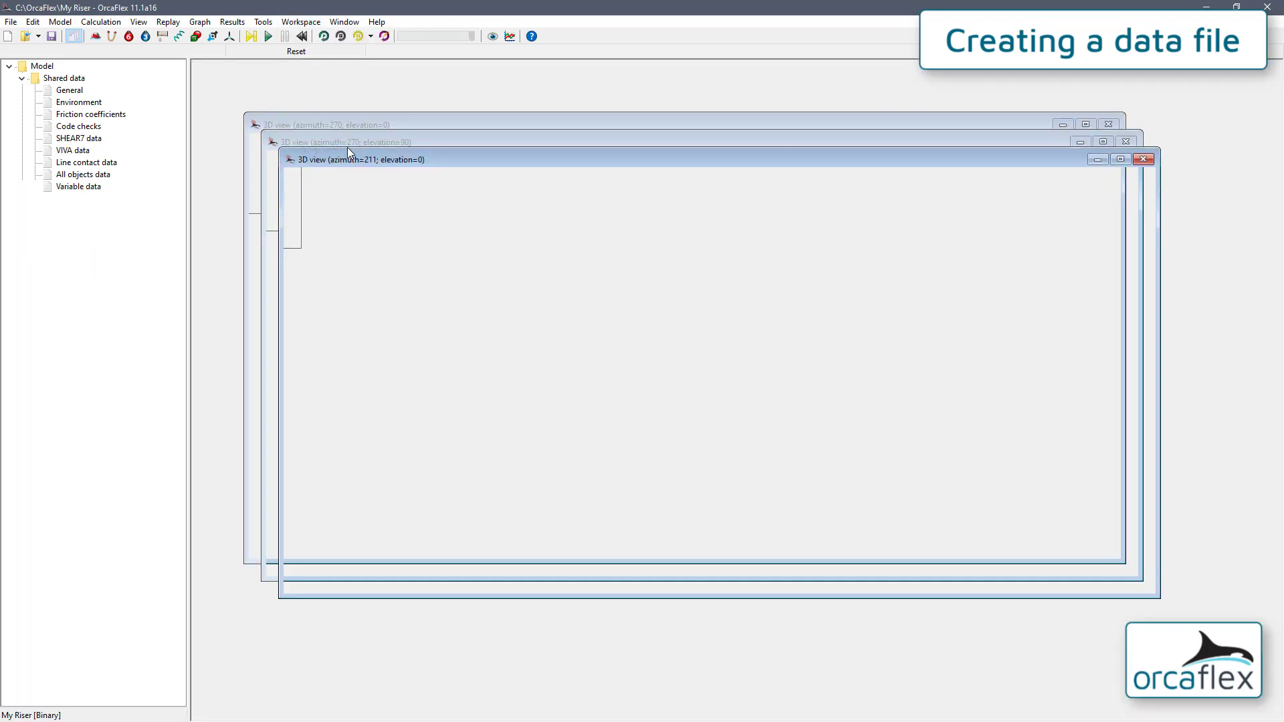